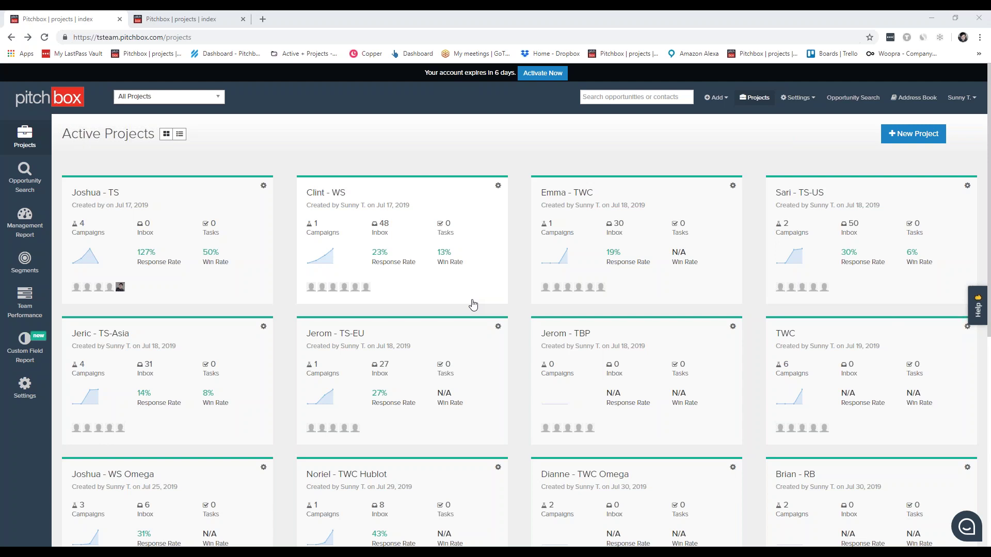
Step: View all projects as a list and switch back to the card layout
click(179, 135)
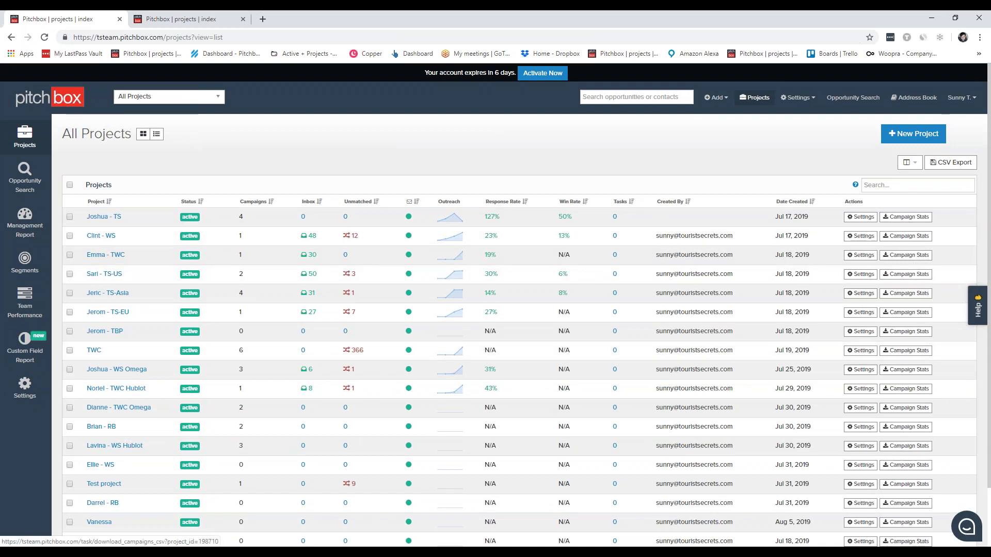
click(143, 134)
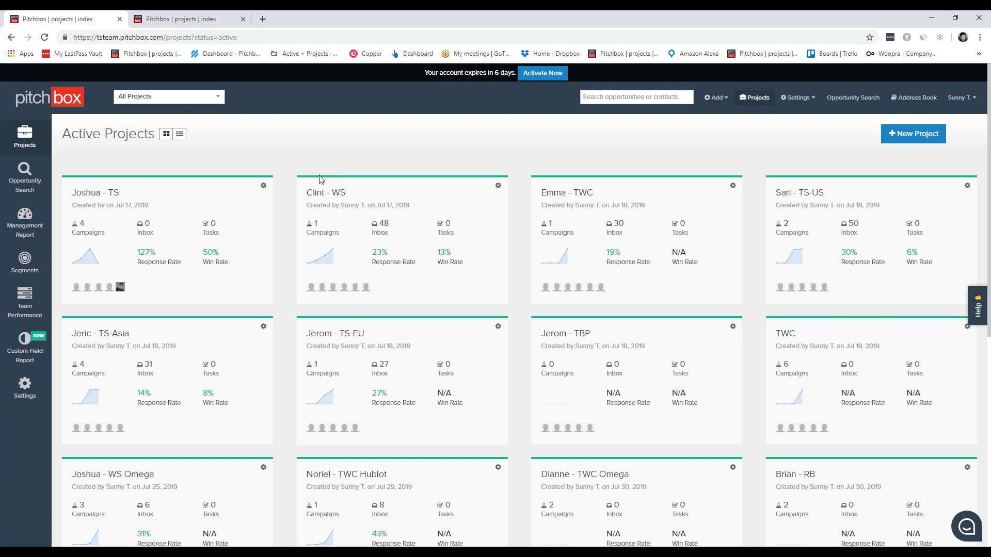
Step: Open the WS project created on Jul 17, 2019 and review its outreach statistics and the Fashion campaign's opportunity chart
click(423, 296)
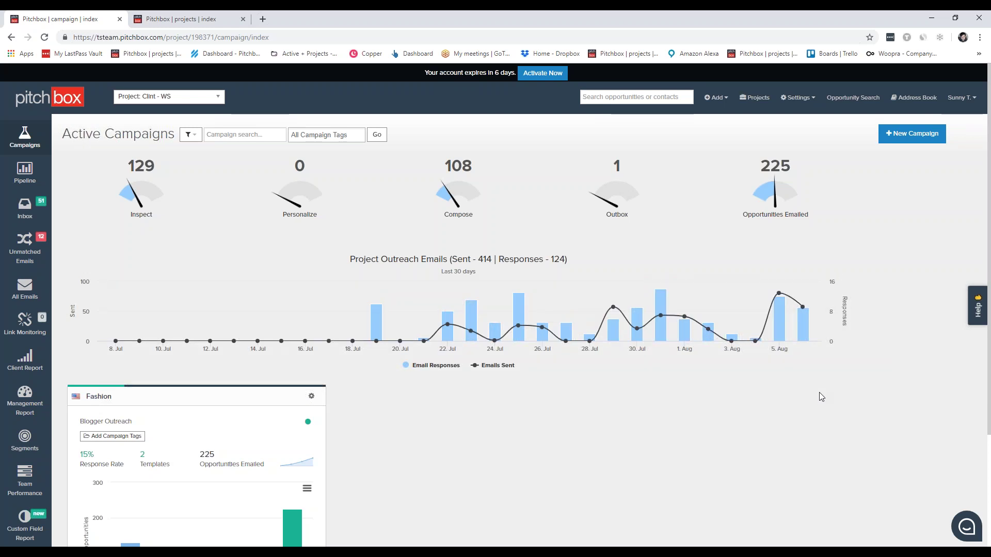
scroll(821, 397, down, 3)
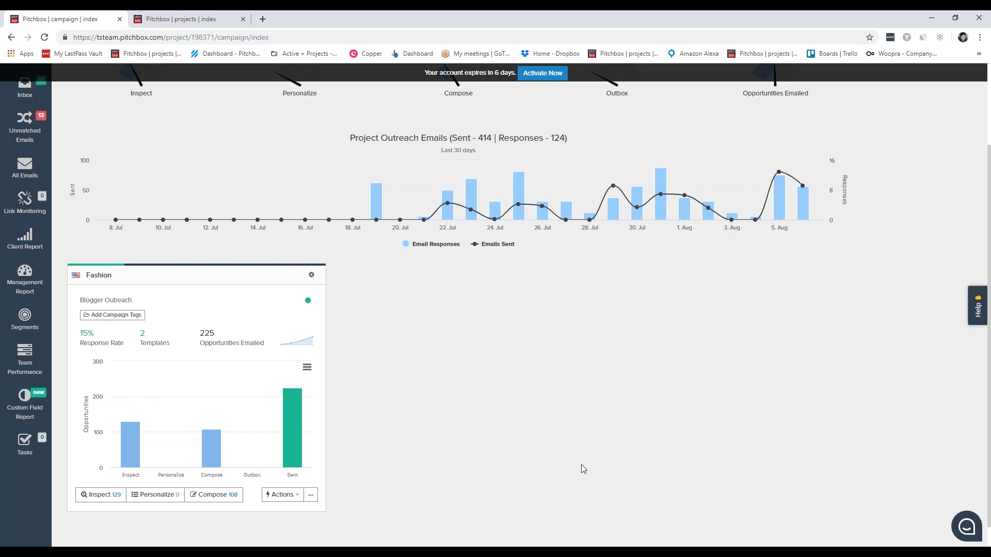
scroll(704, 427, up, 3)
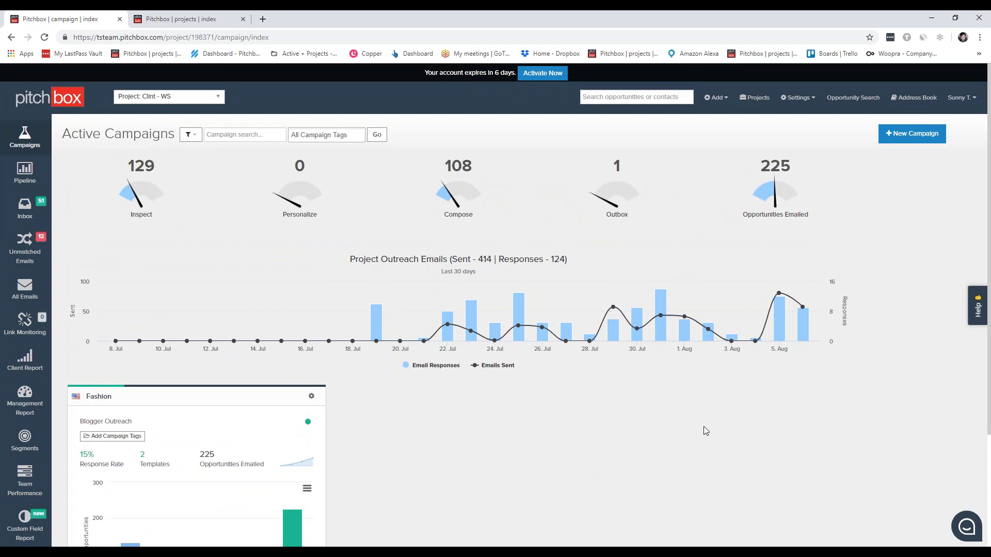
scroll(626, 431, down, 2)
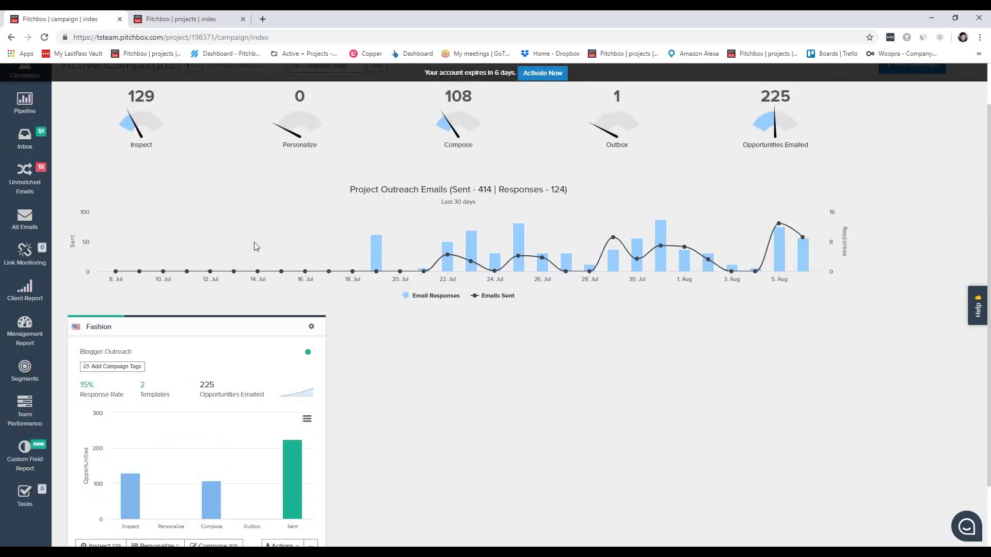
mouse_move(128, 112)
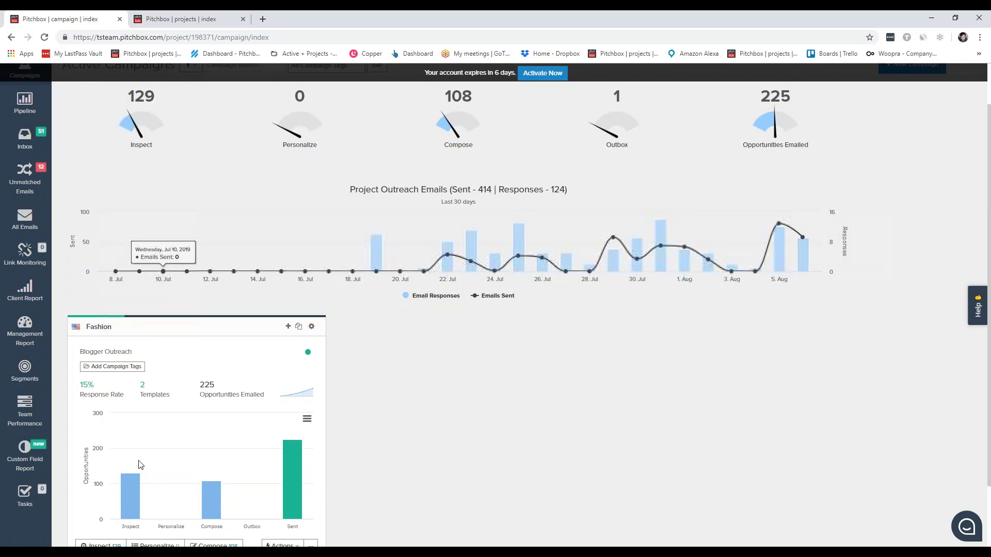
mouse_move(127, 502)
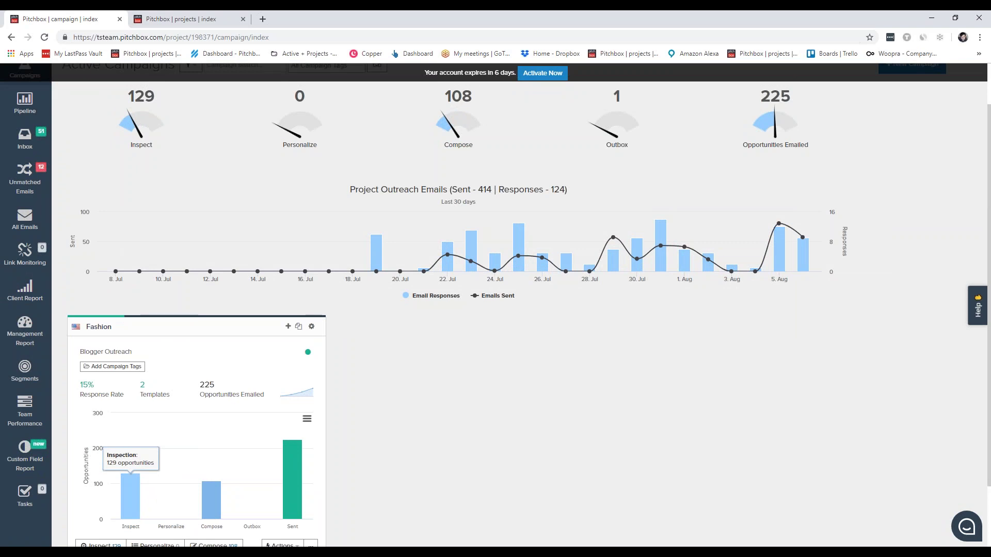
scroll(869, 449, up, 2)
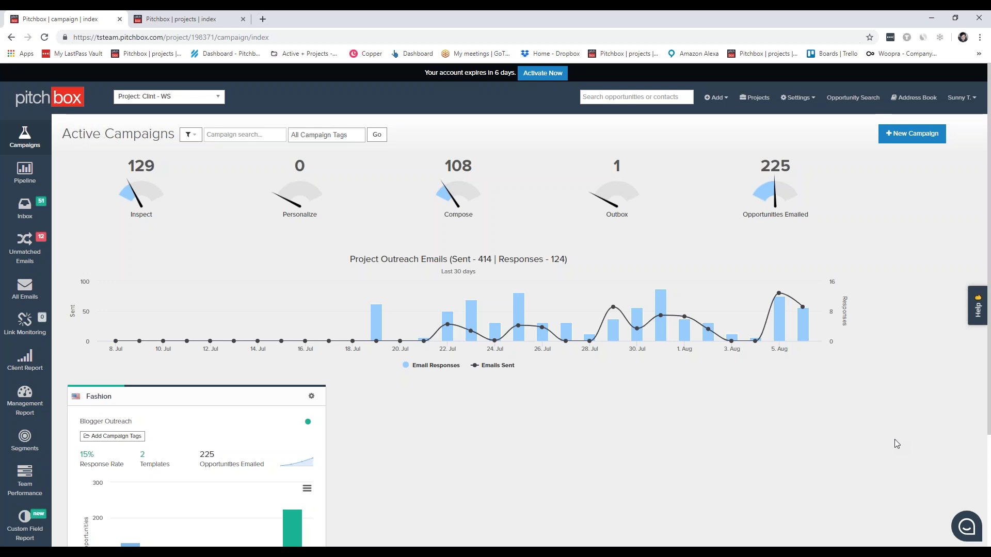
Step: Start a new campaign in this project and look over the Blogger Outreach and CSV Import campaign types
click(905, 135)
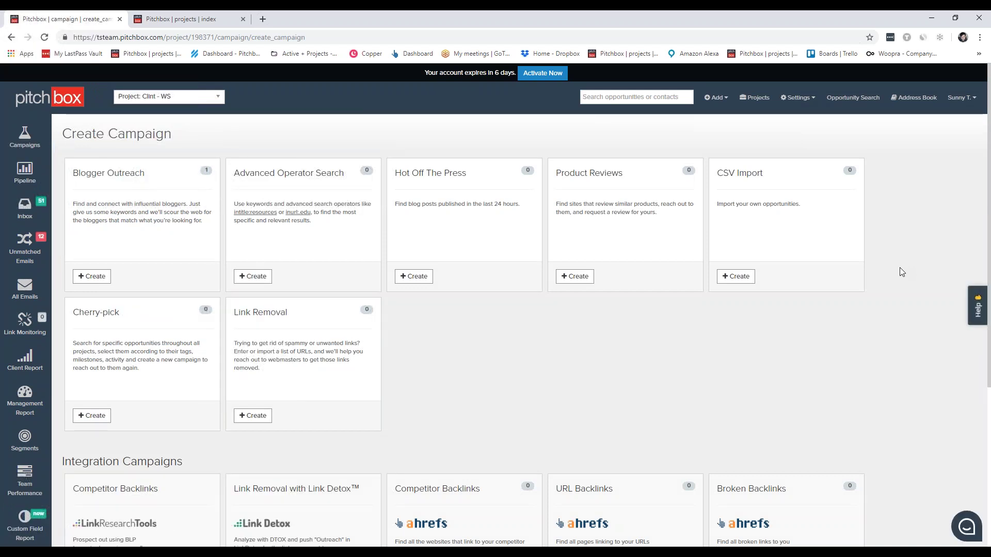
key(ctrl+plus)
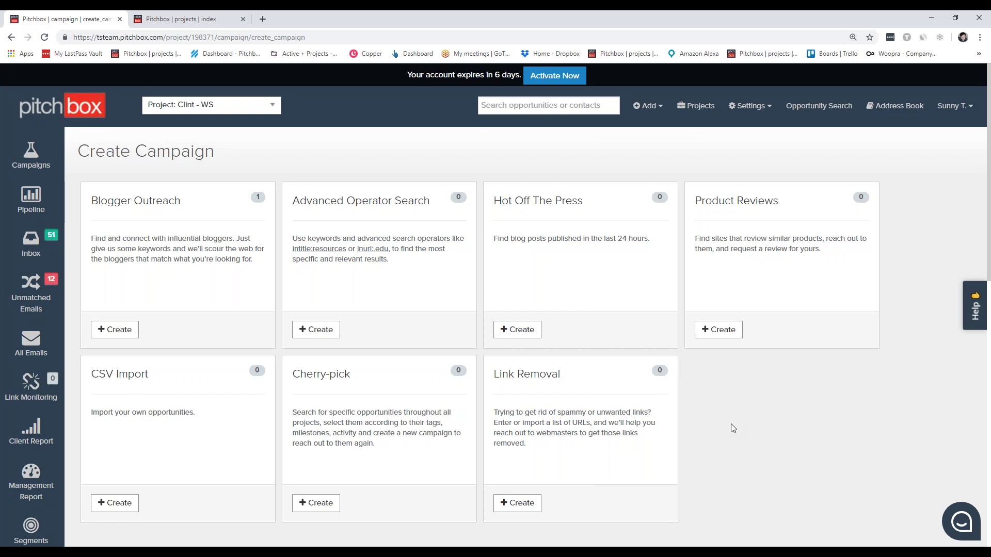
triple_click(102, 201)
drag(91, 374, 163, 381)
click(165, 382)
Step: Start a CSV Import campaign and set its import format to plain text
scroll(204, 318, down, 1)
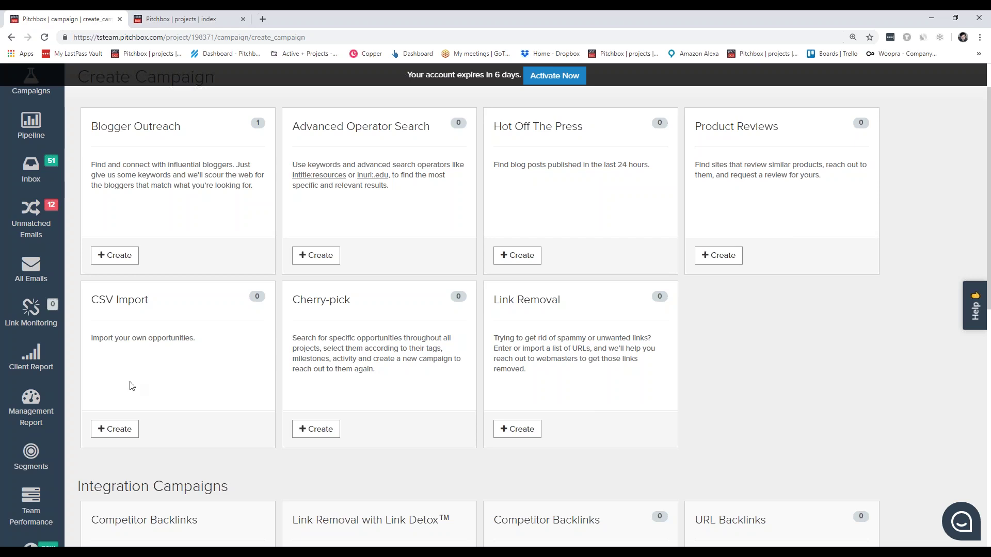
click(130, 435)
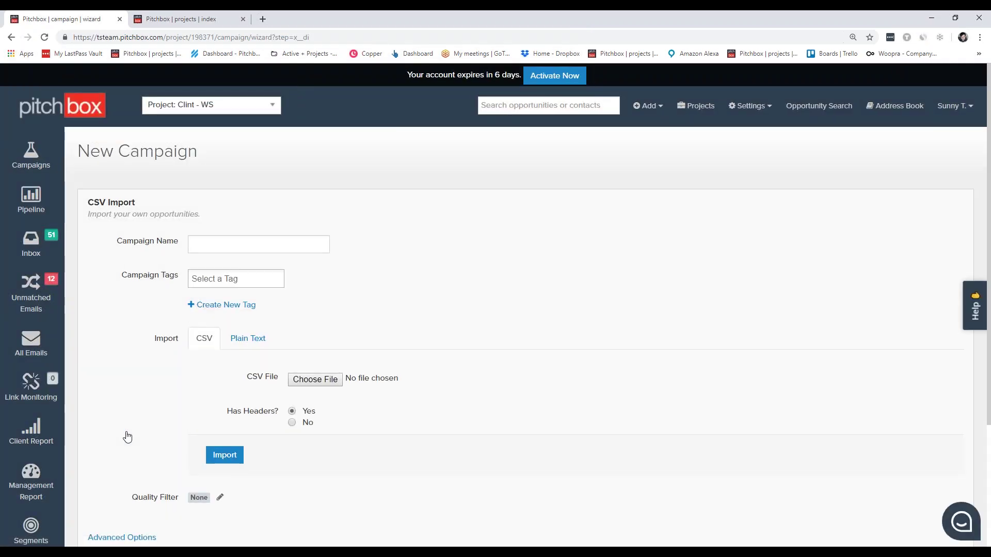
scroll(481, 435, down, 3)
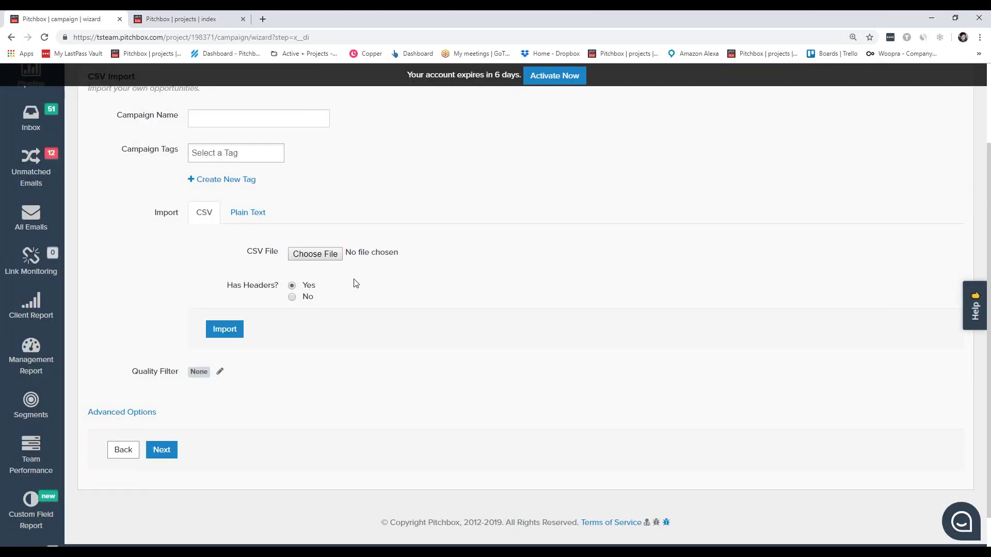
click(247, 213)
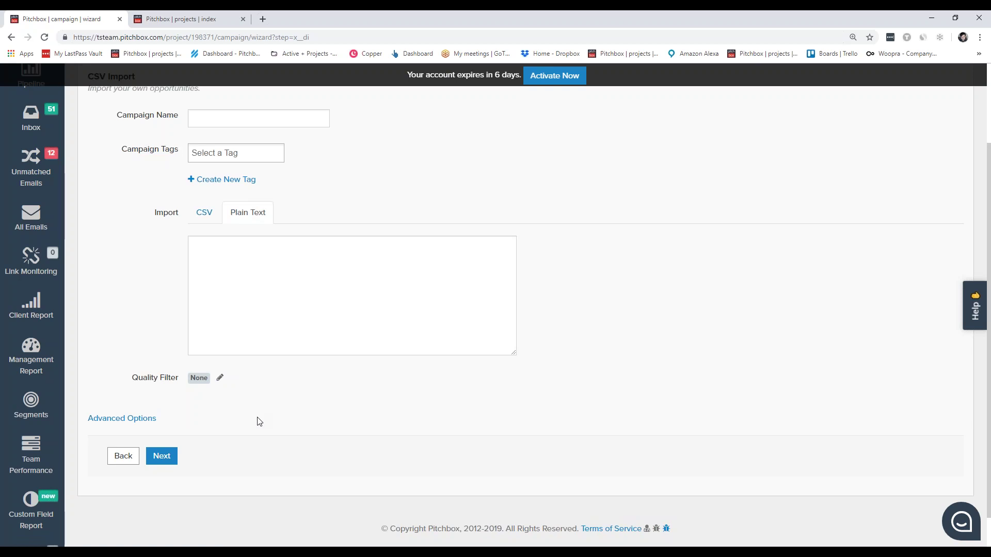
Step: Try a quality filter with Moz Domain Authority ranging from 7 to 69, and turn the filter off again
click(220, 378)
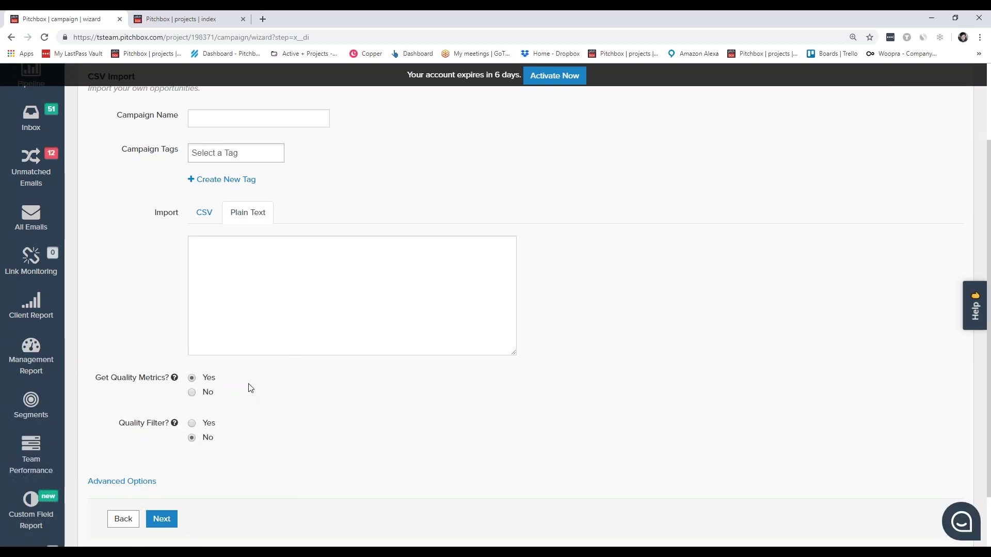
click(192, 424)
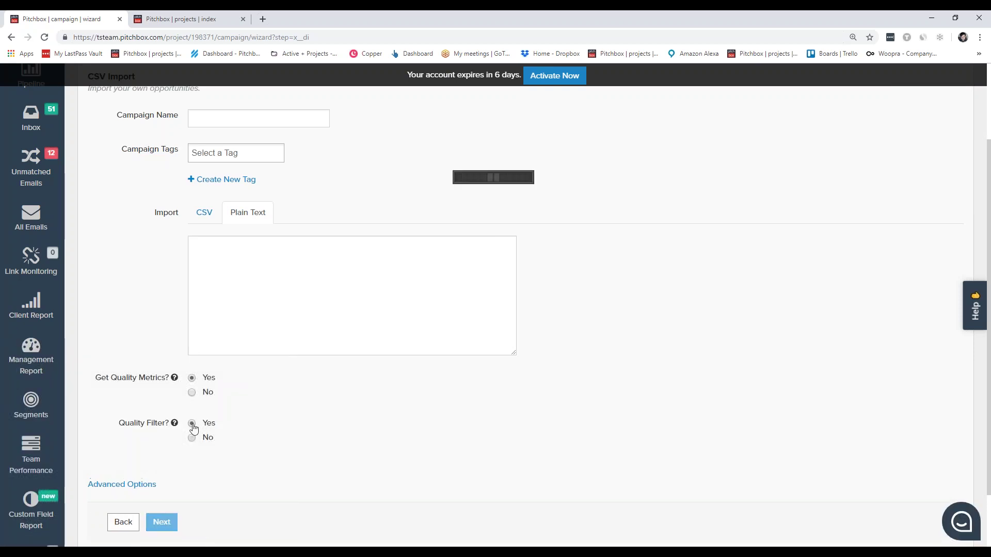
scroll(343, 417, down, 2)
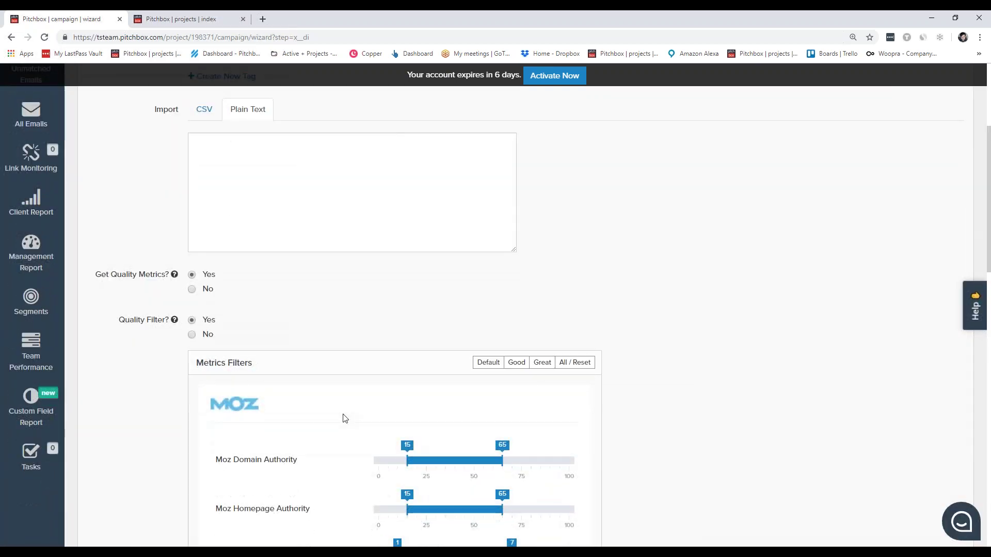
scroll(345, 418, down, 1)
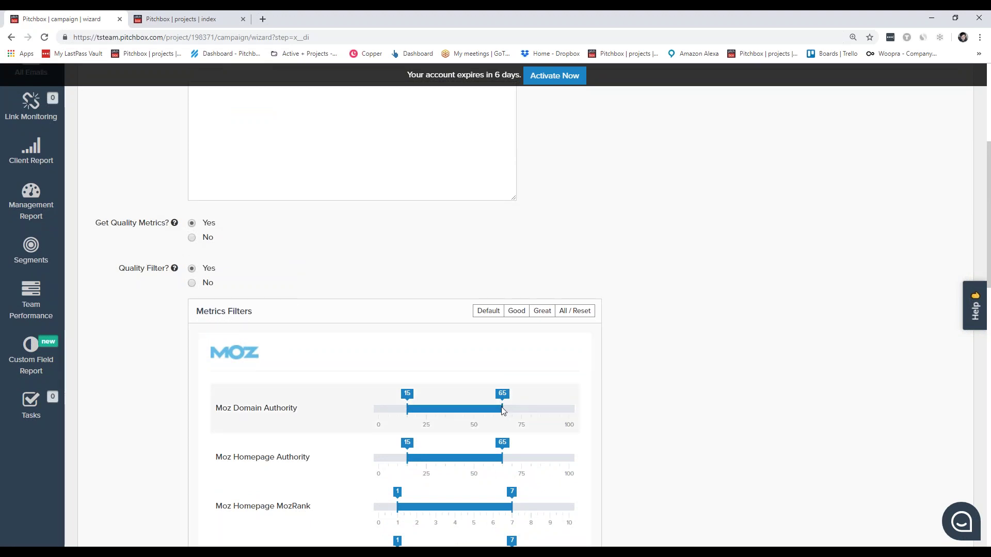
mouse_move(509, 410)
mouse_down()
mouse_move(543, 412)
mouse_move(511, 410)
mouse_up()
drag(411, 409, 394, 420)
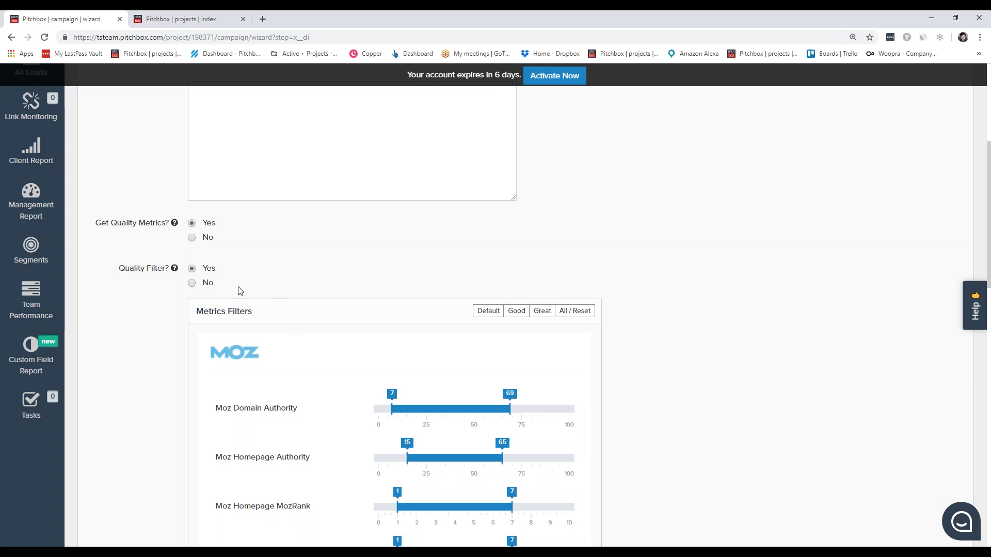
click(191, 283)
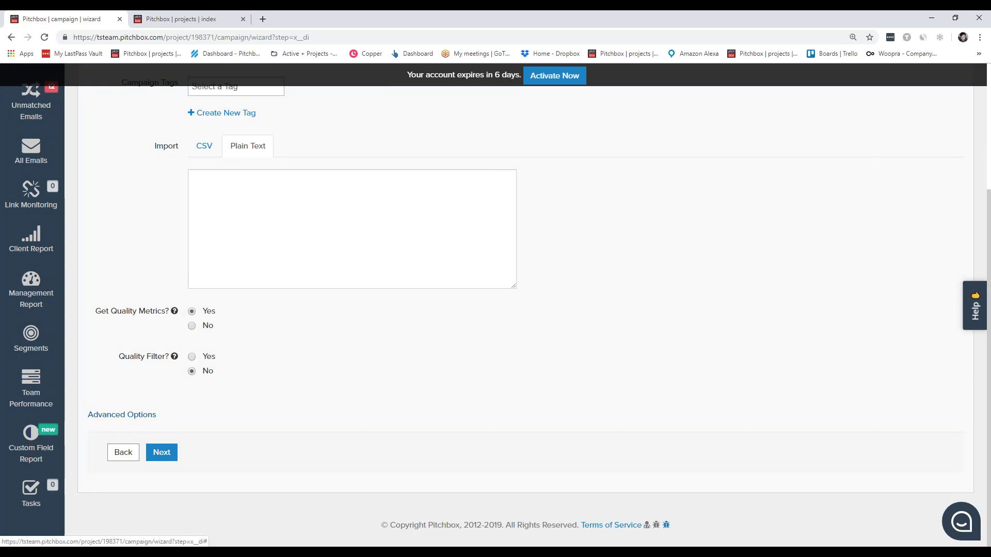
Step: Inspect the campaign's advanced options and go back to the campaign types without creating the campaign
click(122, 414)
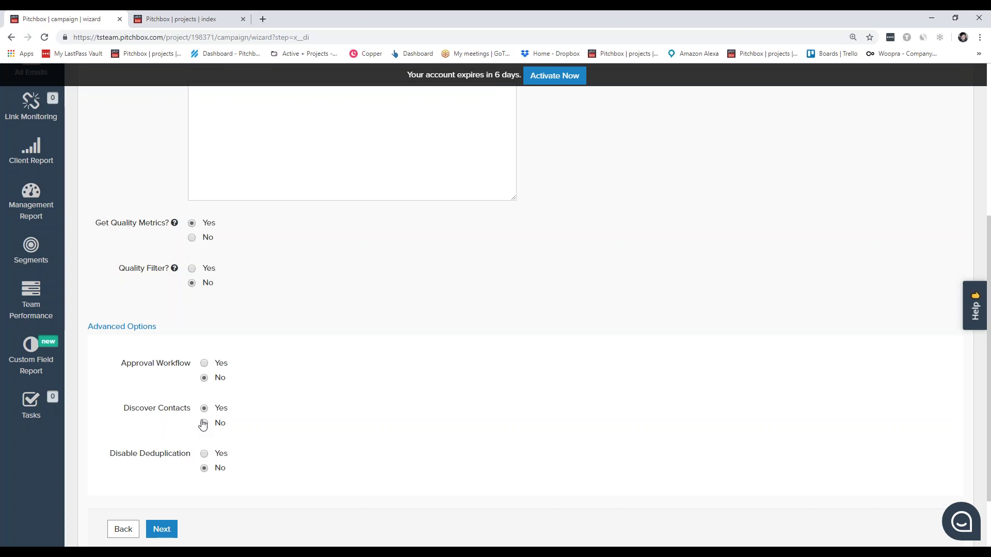
click(124, 327)
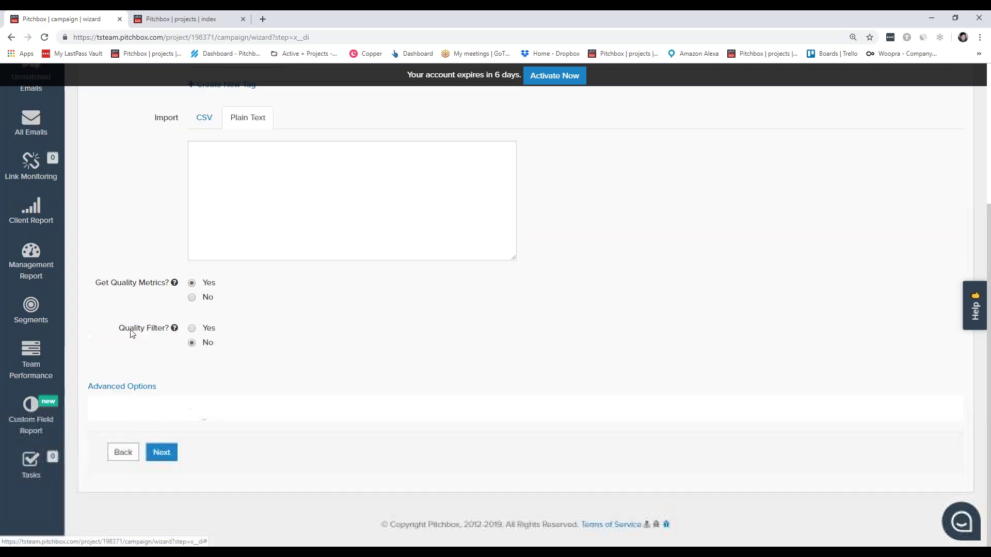
scroll(278, 356, up, 5)
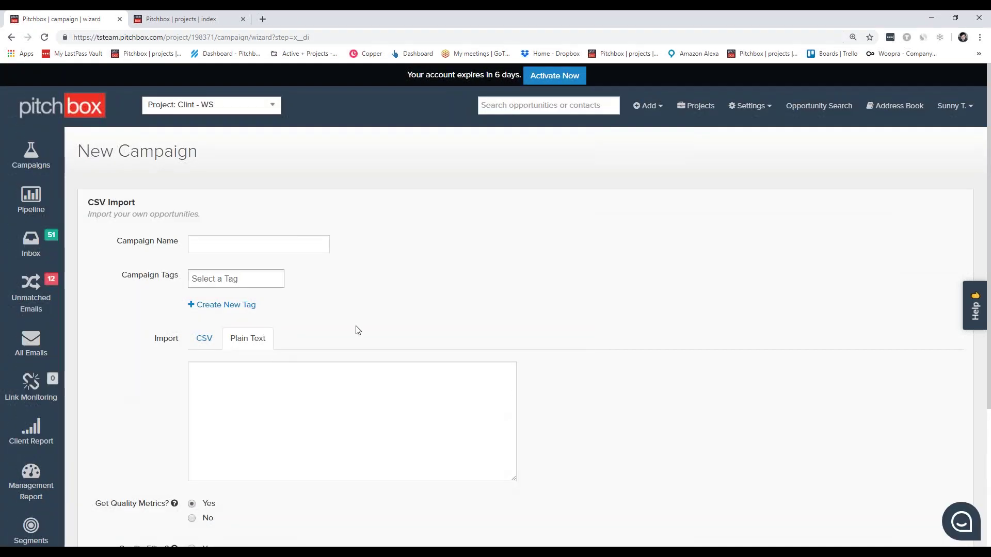
key(alt+Left)
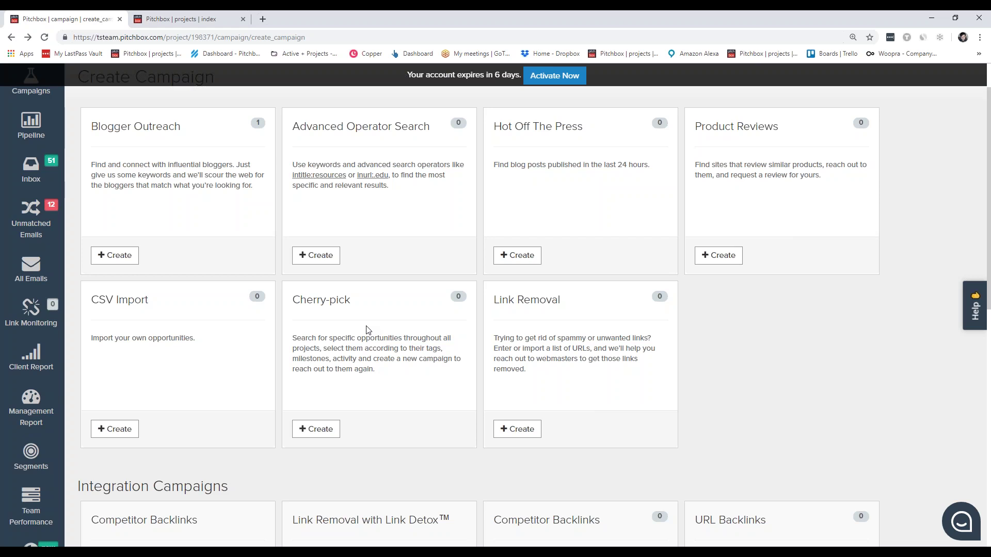
Step: Examine the integration campaign types from Ahrefs, Majestic, Moz and LinkResearchTools alongside the standard campaign types
scroll(590, 292, down, 7)
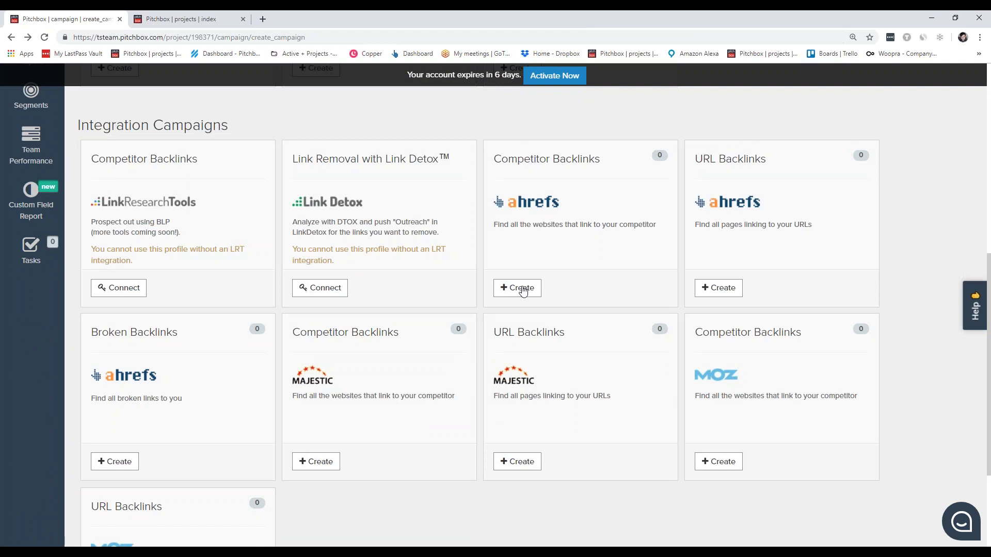
scroll(709, 451, down, 1)
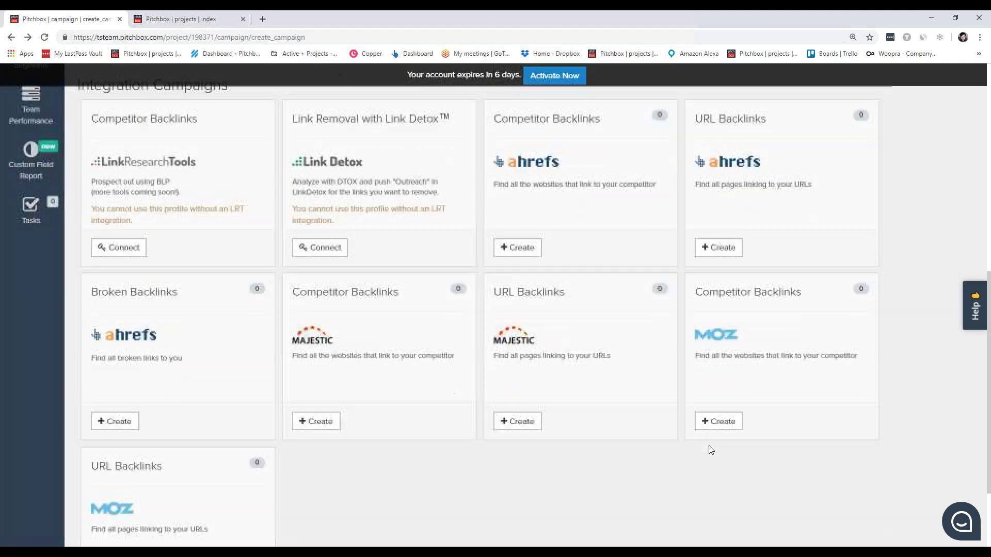
scroll(710, 450, down, 1)
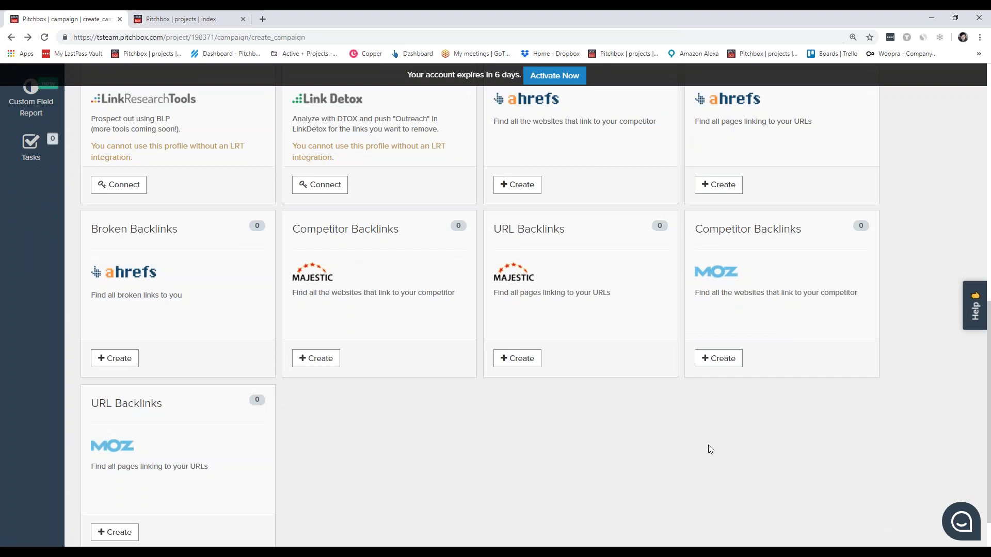
scroll(718, 385, up, 1)
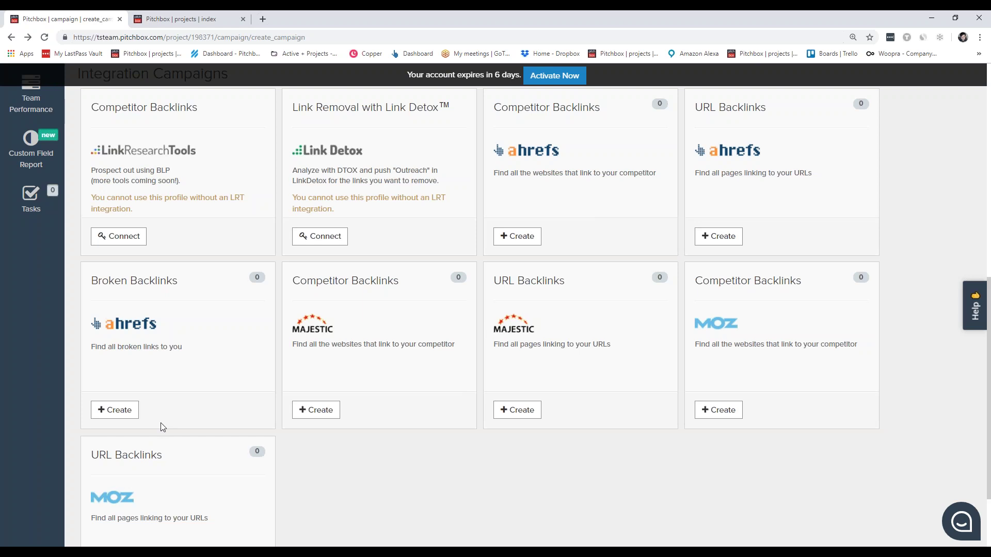
scroll(160, 422, up, 6)
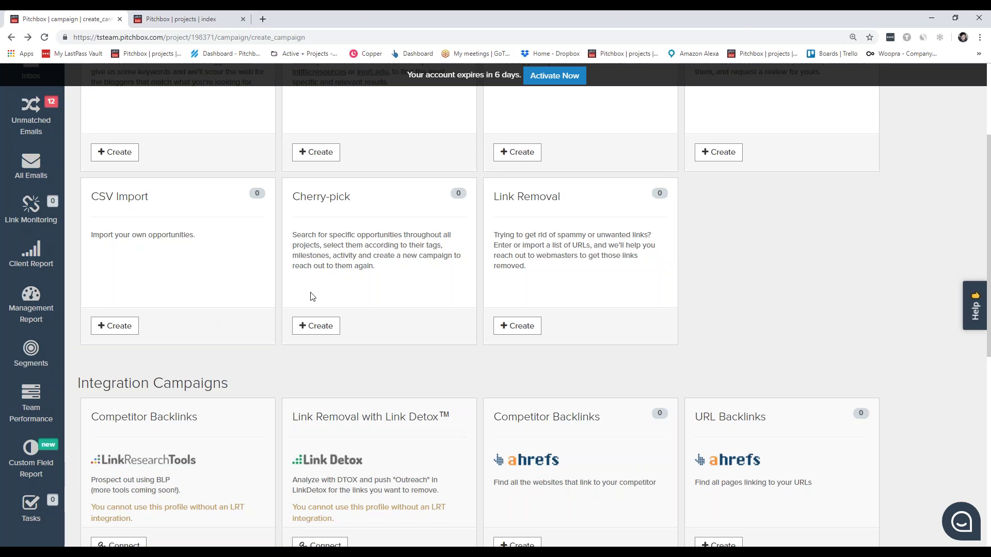
scroll(741, 312, down, 4)
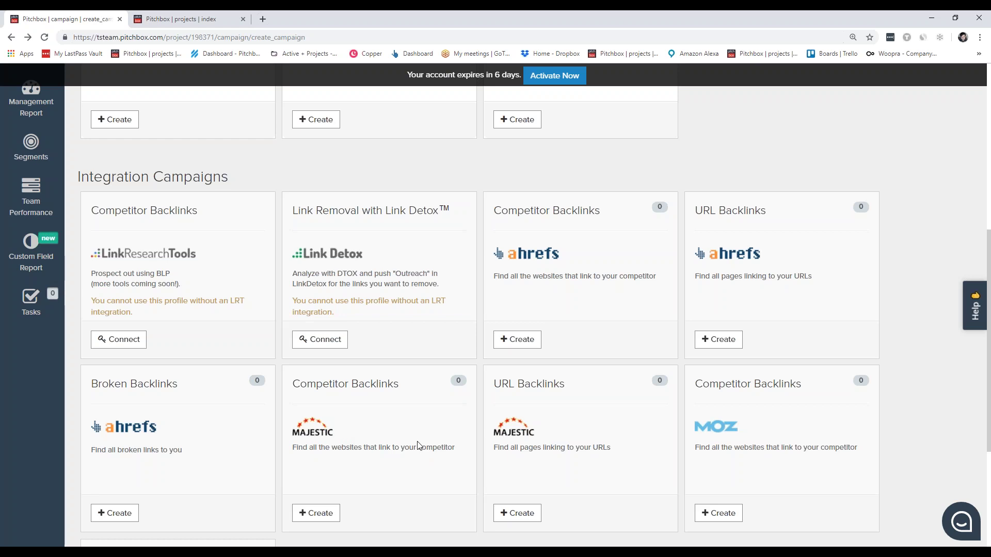
scroll(434, 438, up, 4)
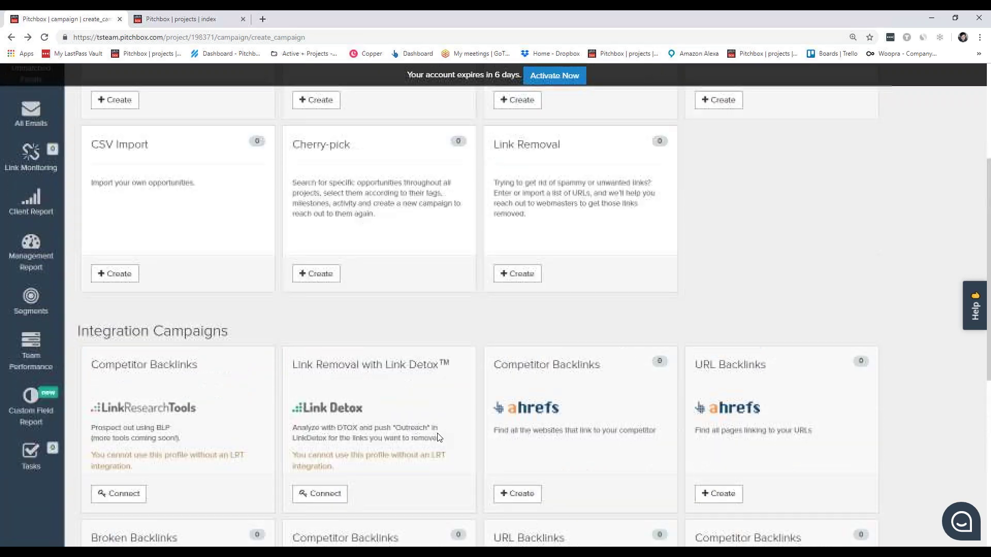
scroll(495, 304, up, 3)
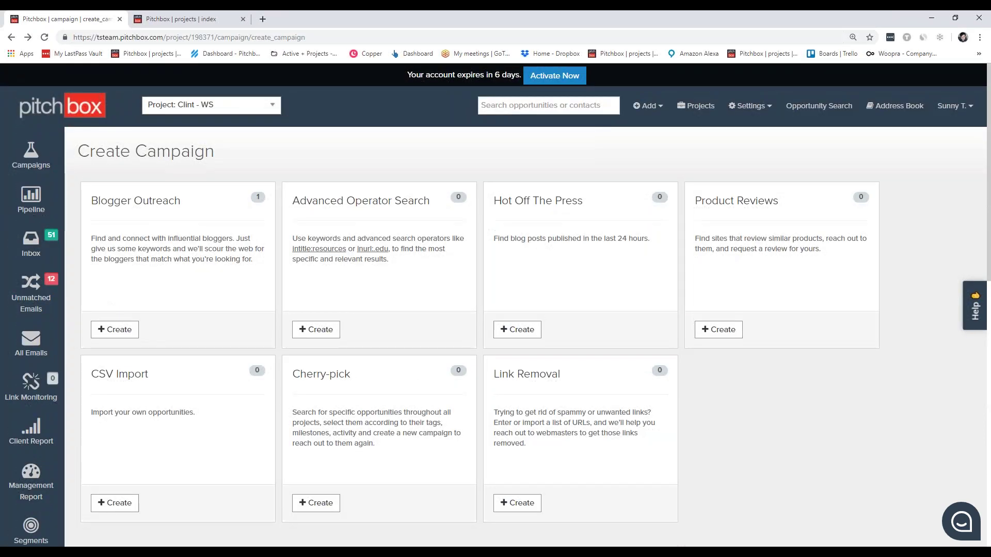
scroll(152, 302, down, 1)
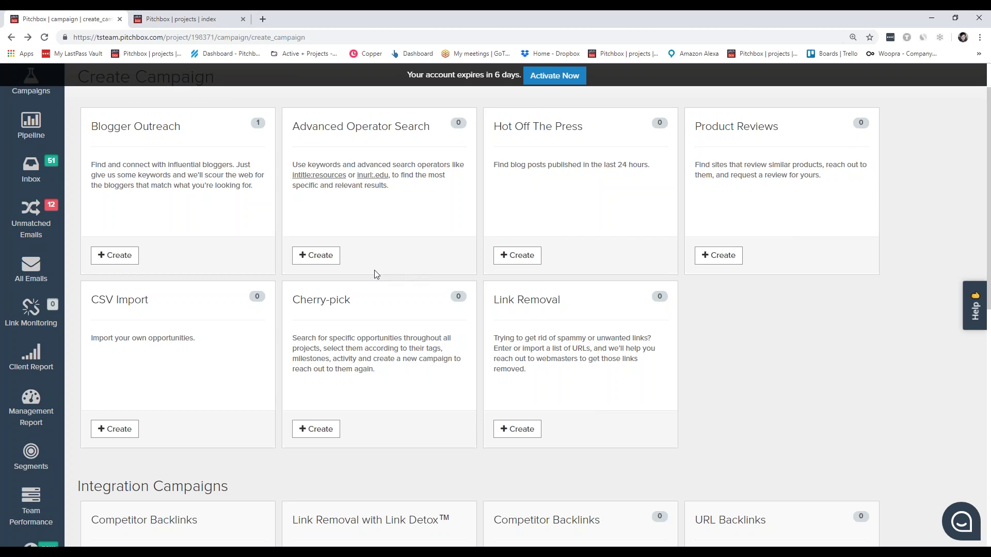
Step: Return to the project's active campaigns and bring up the Fashion campaign
key(F5)
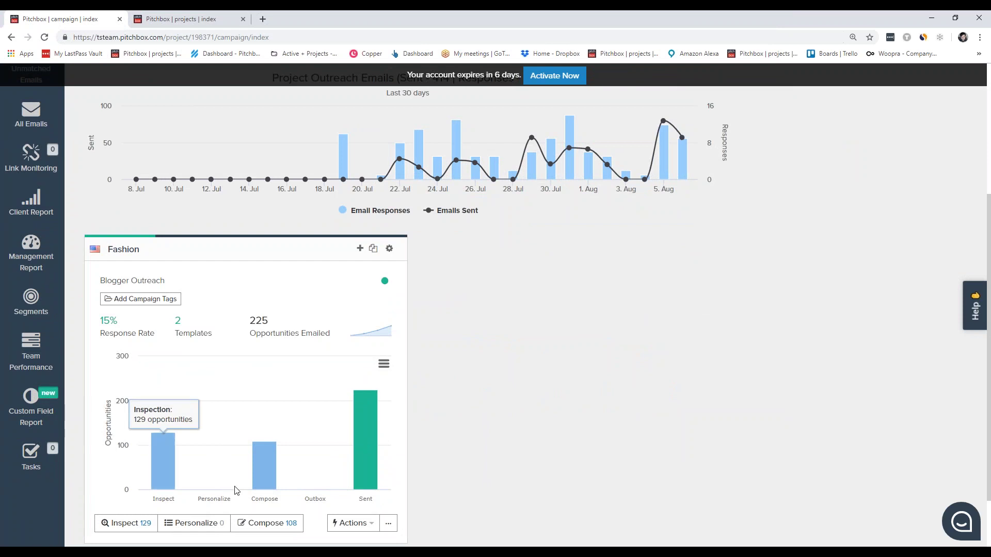
Step: Open the Fashion campaign's settings and review its general details and the keyword lists of its prospecting profile
click(389, 249)
click(373, 276)
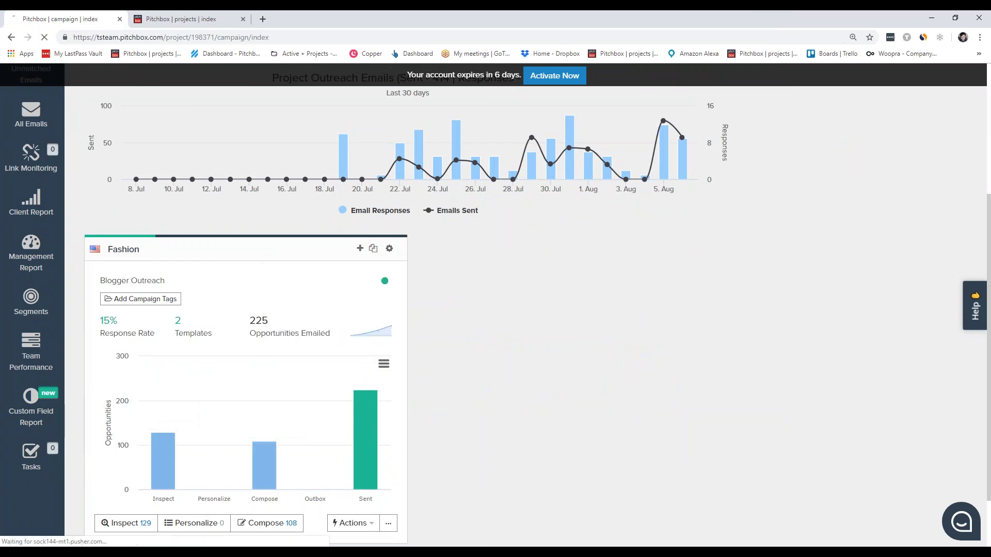
scroll(516, 310, down, 5)
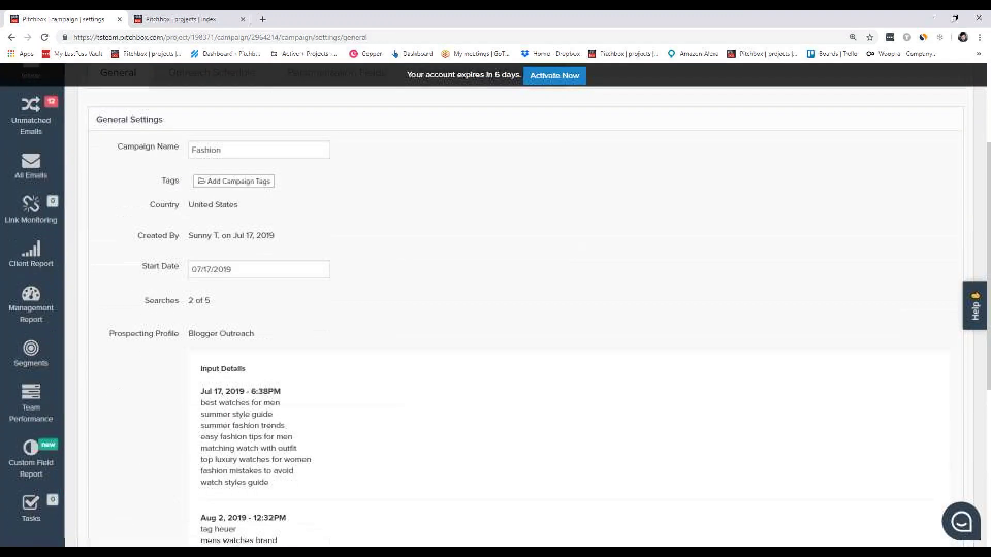
scroll(517, 310, down, 1)
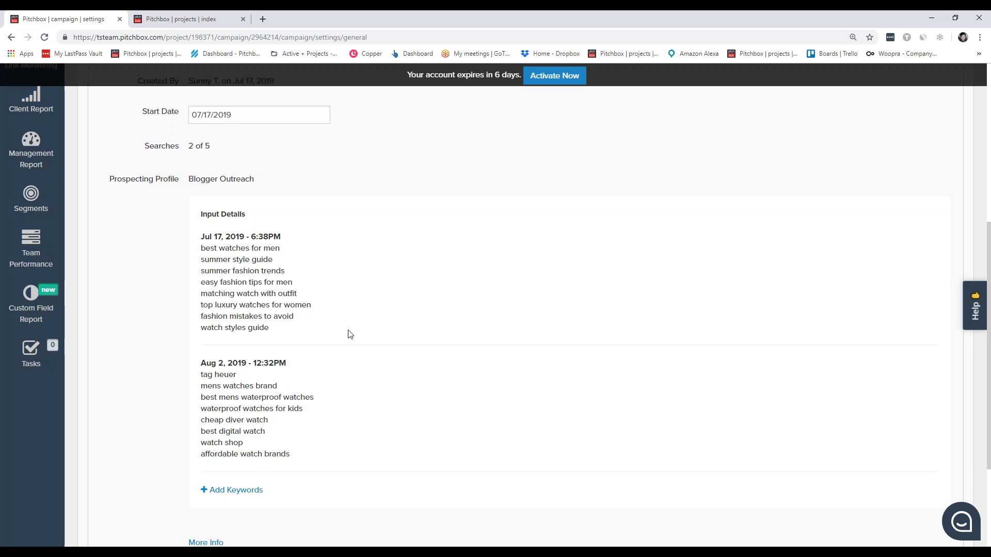
scroll(350, 340, up, 1)
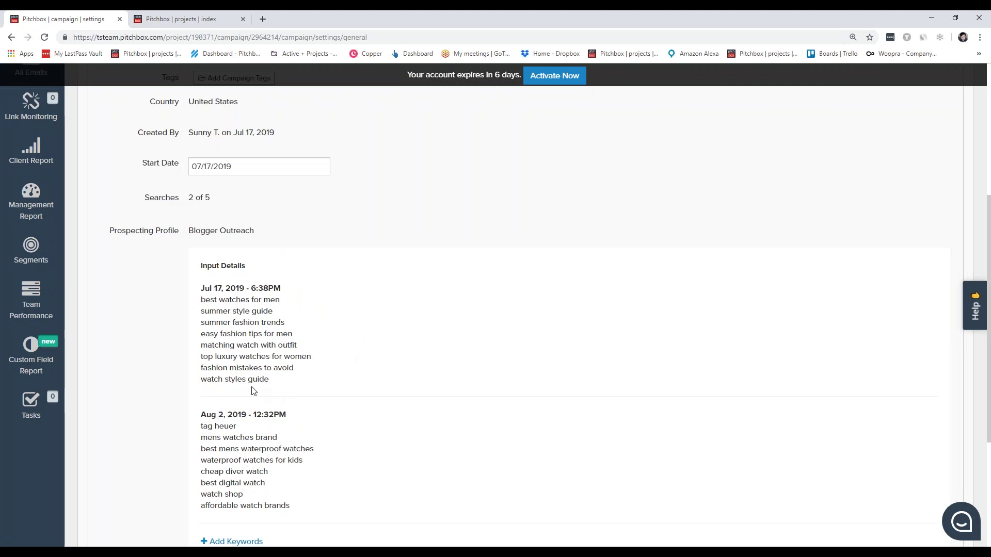
scroll(254, 391, up, 4)
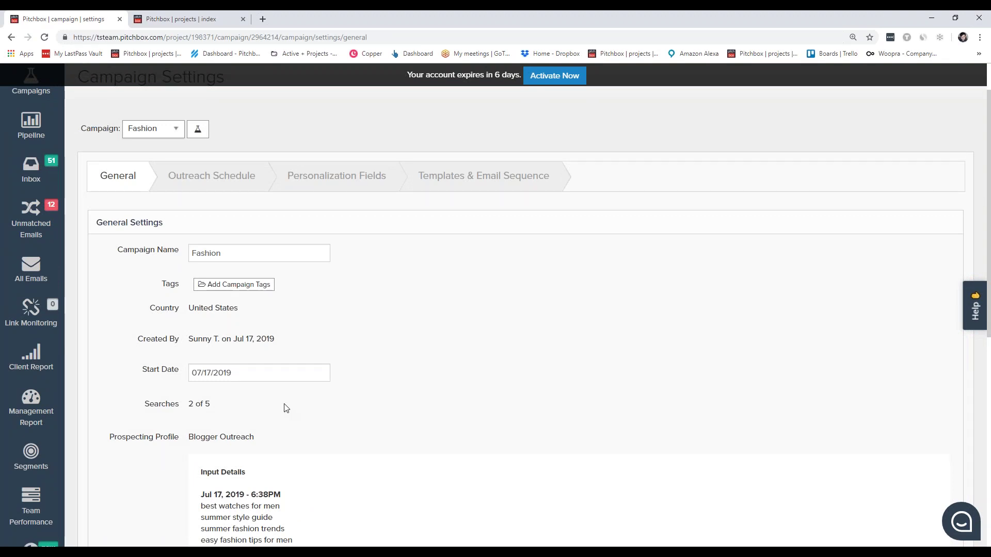
Step: Switch to the other account's projects and open the Inspect opportunities of the webinar april 17 campaign in the Webinar project
click(176, 20)
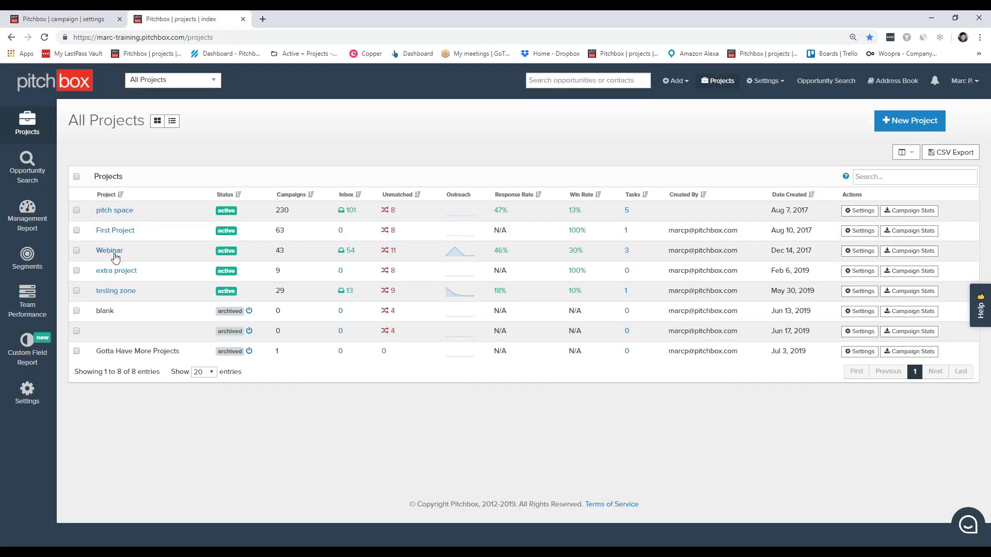
click(115, 257)
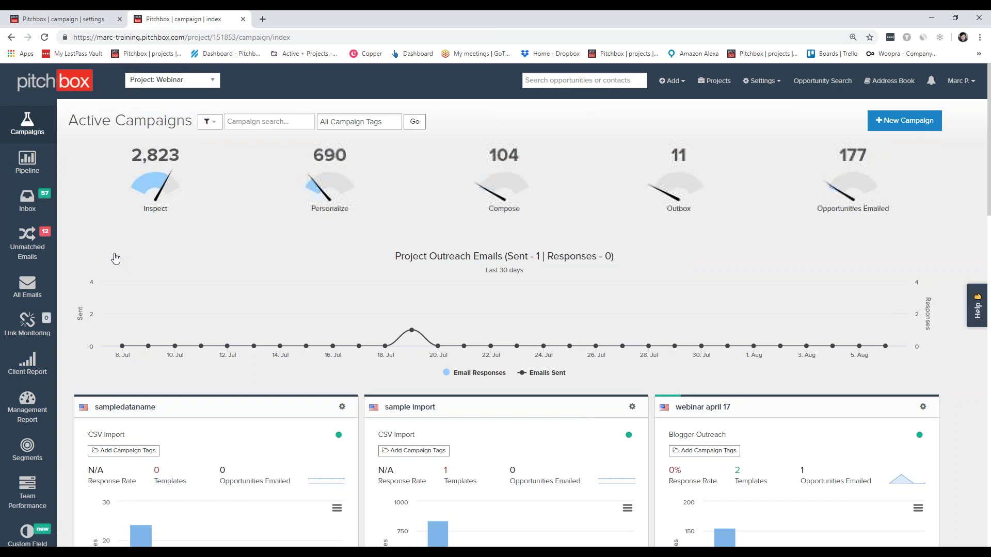
scroll(722, 337, down, 1)
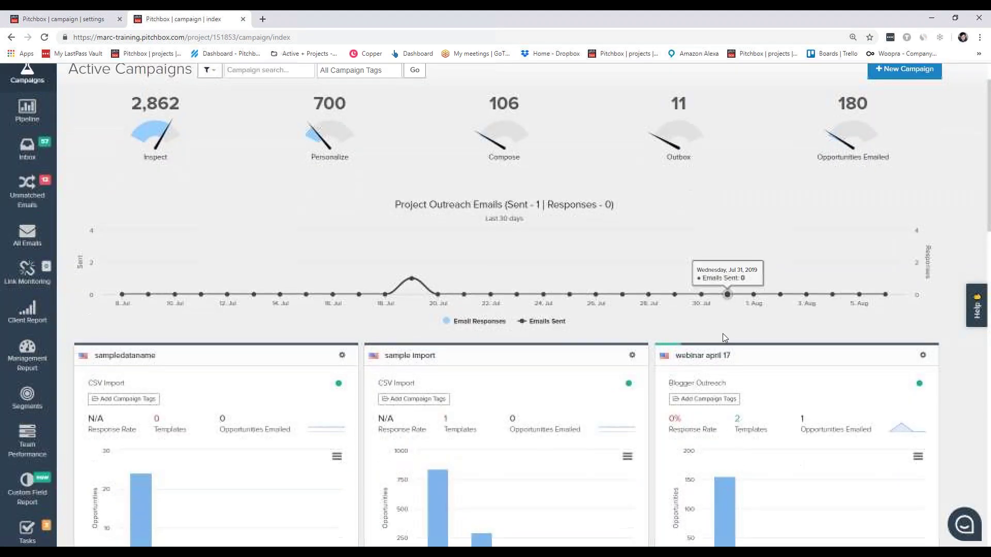
scroll(722, 338, down, 2)
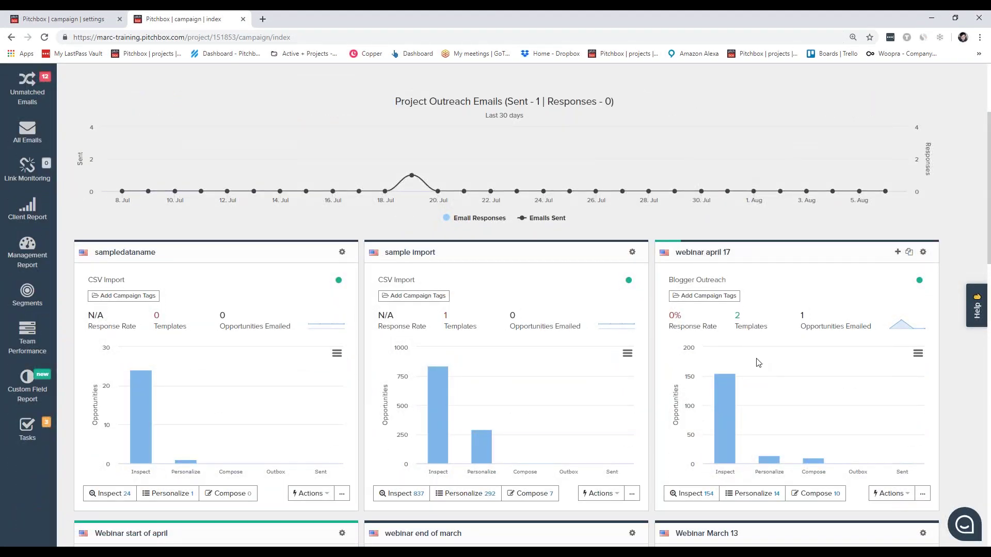
click(727, 416)
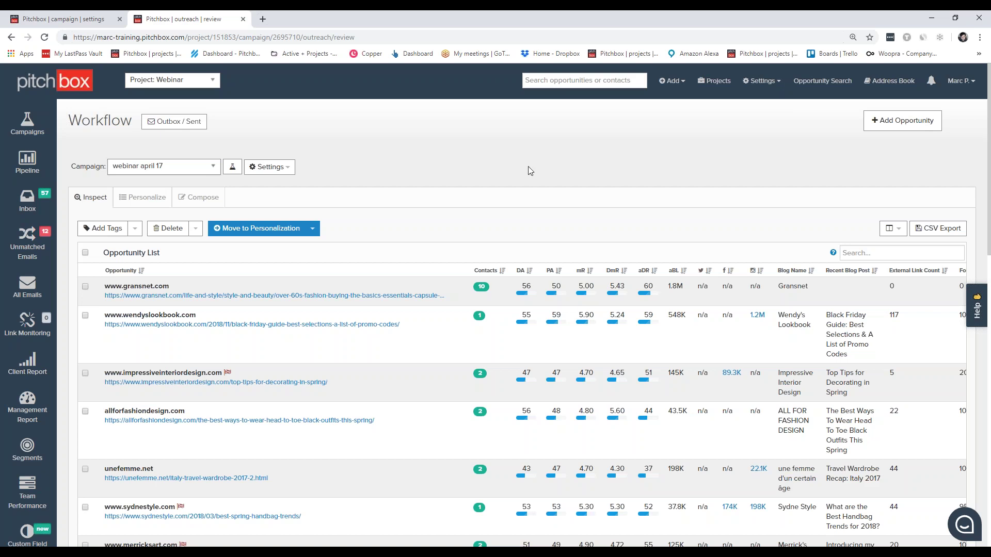
click(86, 287)
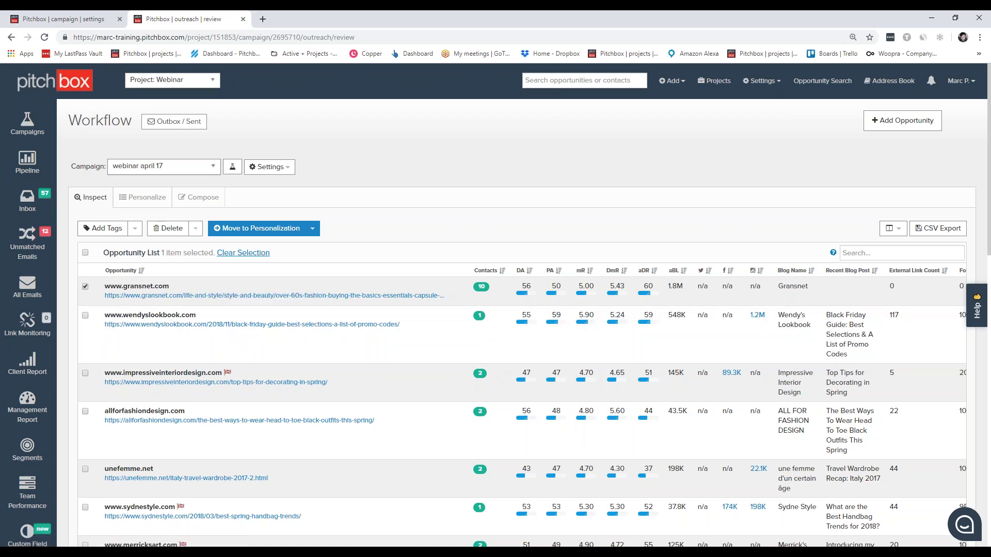
click(86, 287)
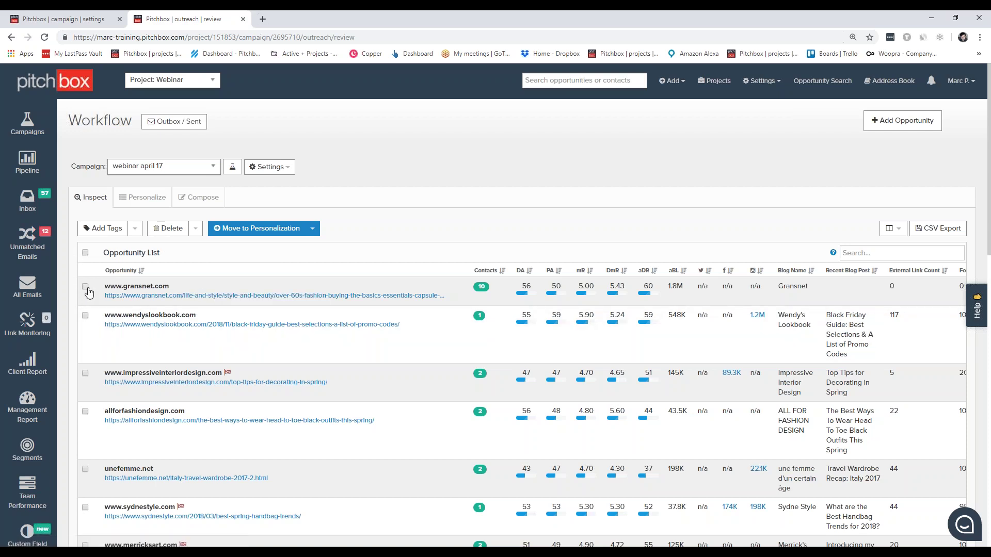
click(86, 287)
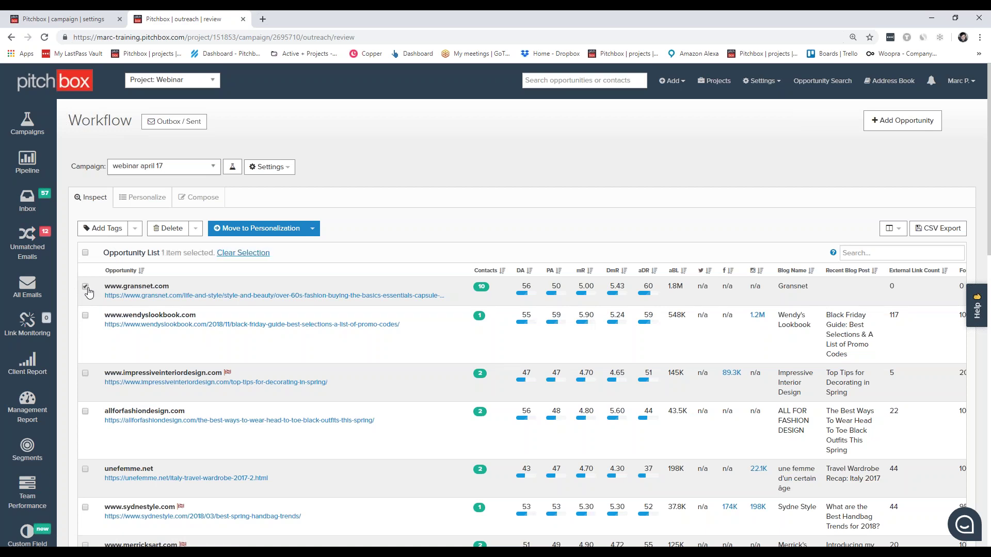
click(195, 229)
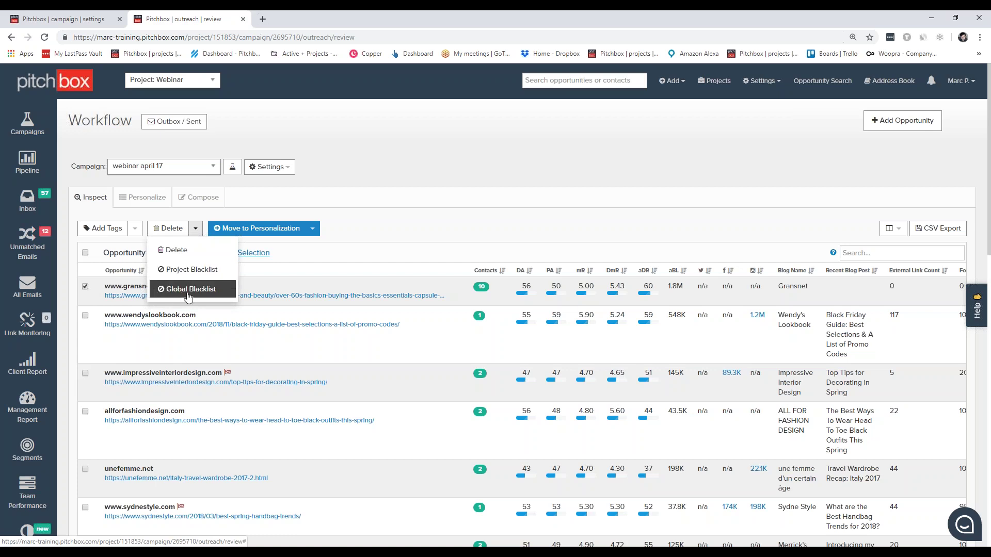
click(389, 228)
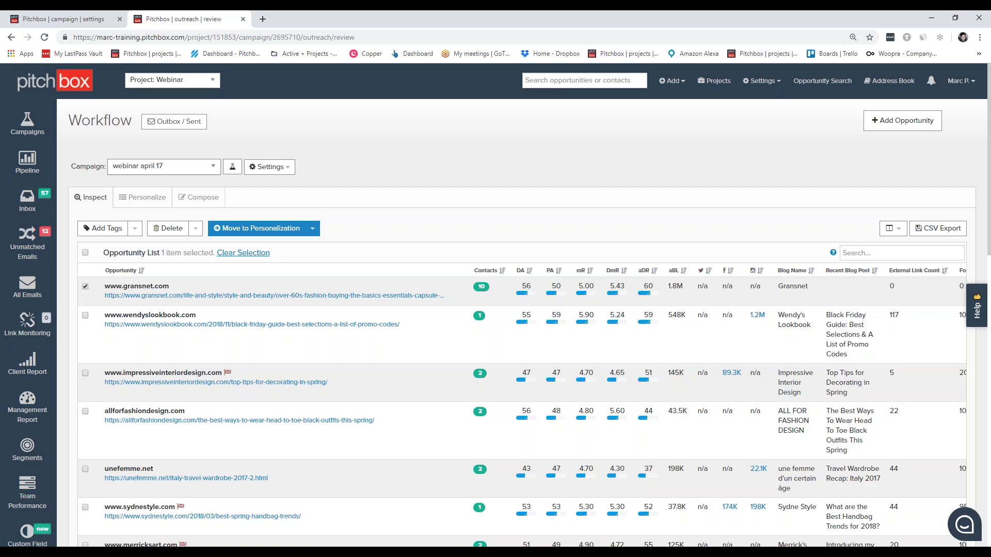
click(85, 288)
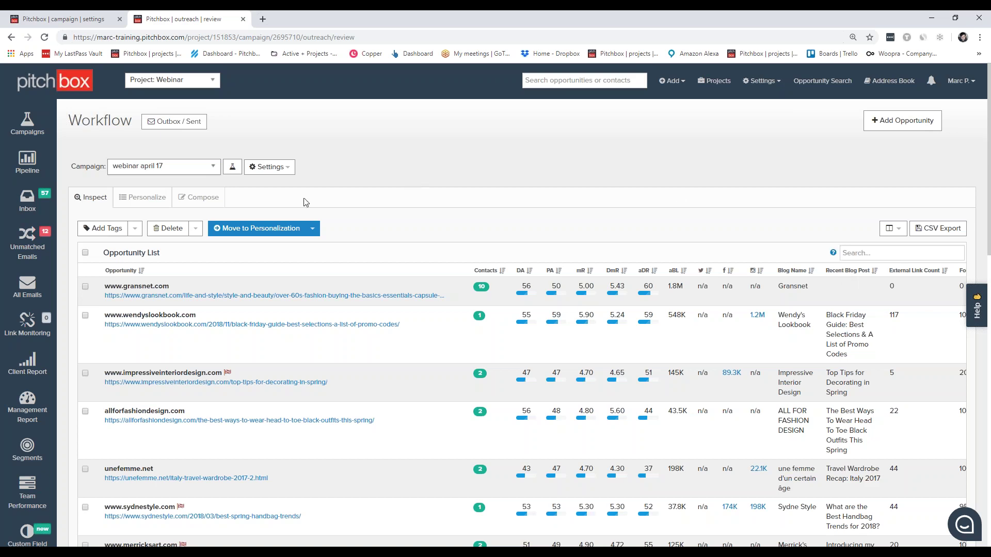
click(149, 302)
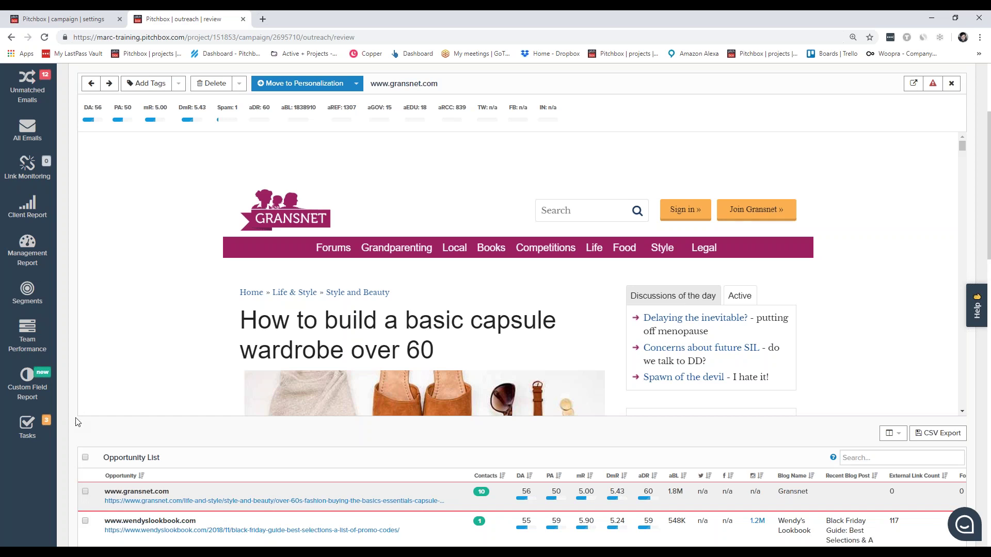
scroll(512, 304, down, 3)
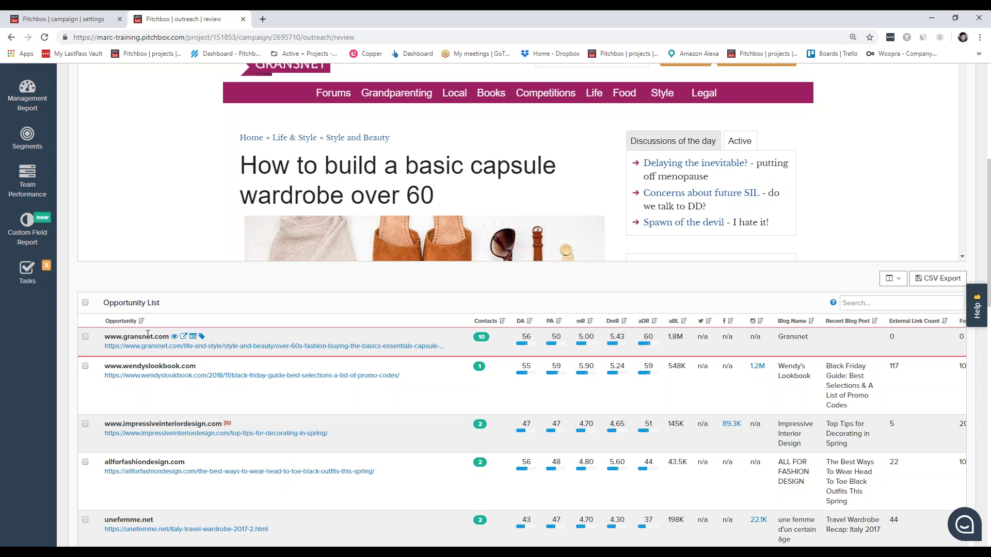
scroll(139, 361, up, 2)
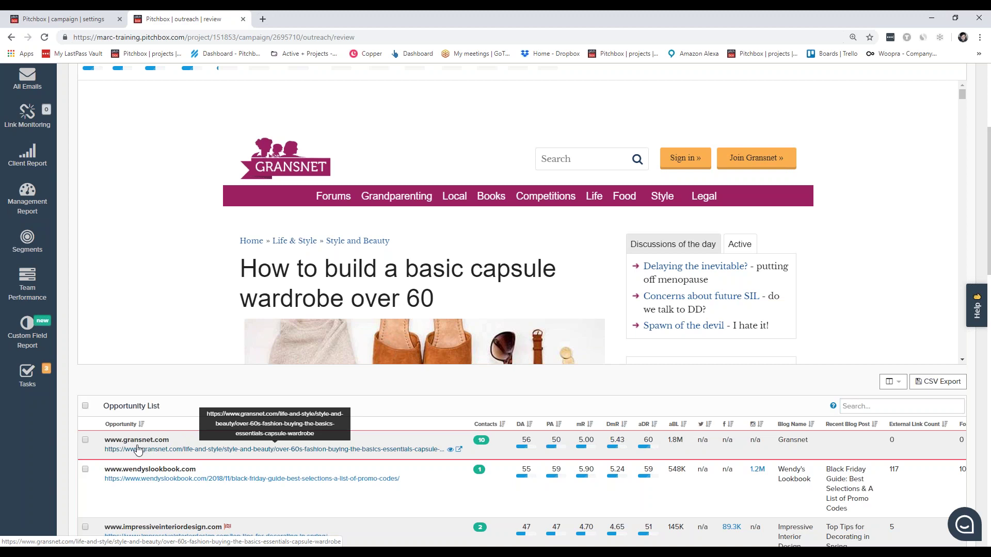
scroll(137, 451, up, 1)
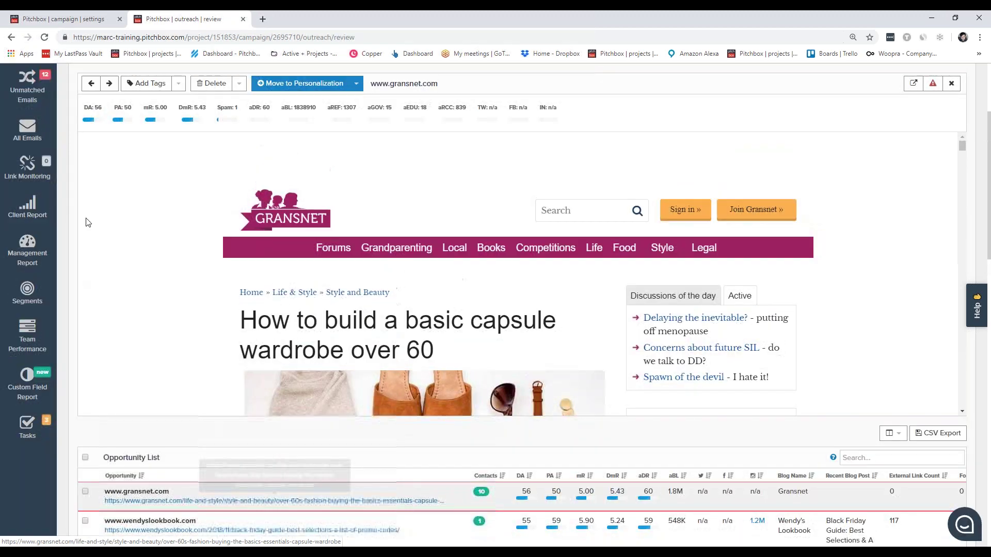
scroll(216, 310, down, 2)
scroll(216, 311, down, 3)
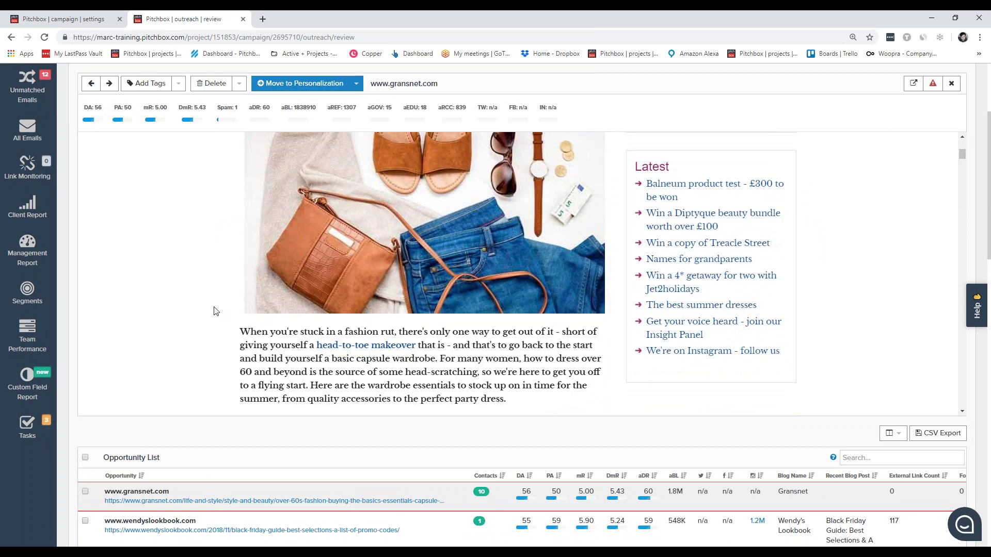
scroll(215, 311, down, 9)
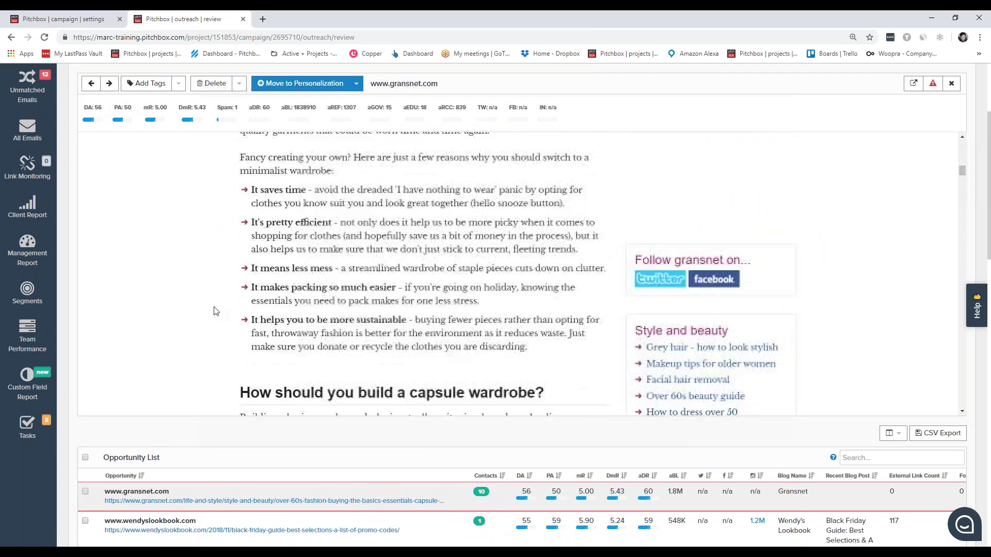
scroll(215, 311, down, 1)
scroll(215, 311, up, 10)
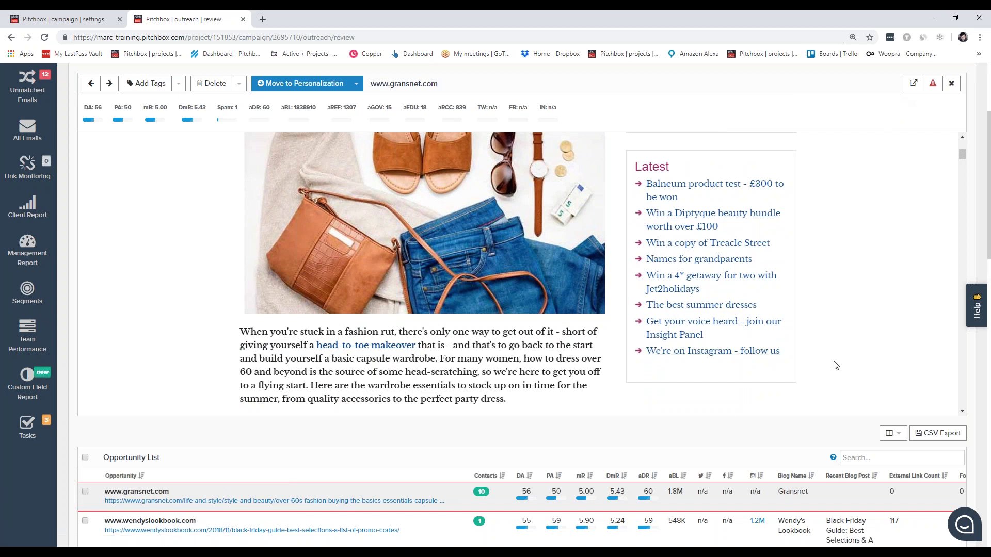
scroll(834, 365, up, 4)
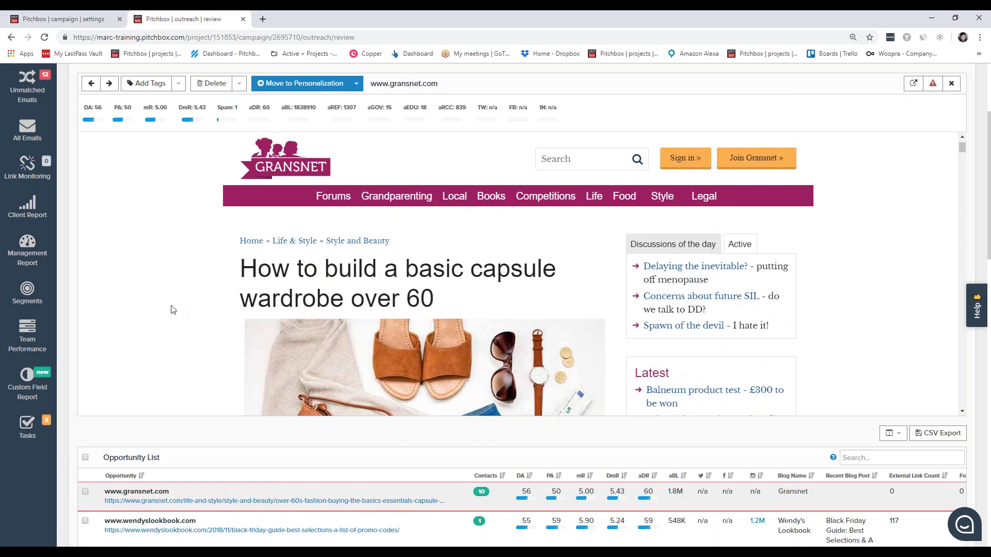
click(85, 494)
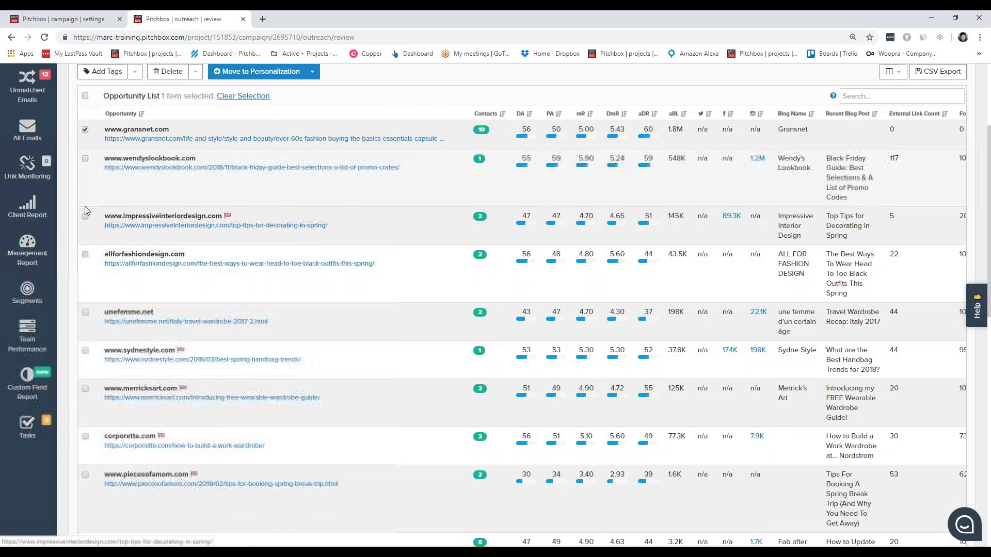
scroll(85, 206, up, 1)
click(85, 211)
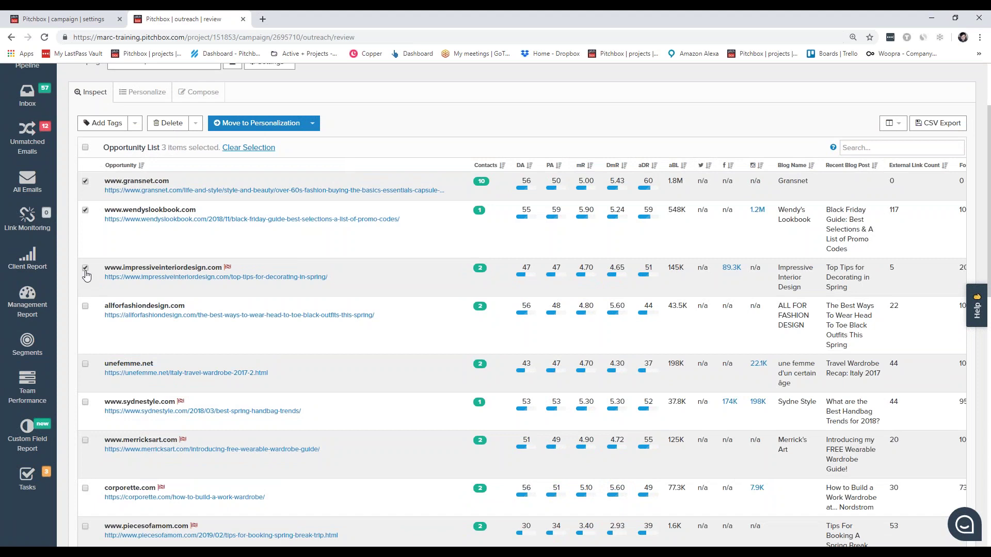
click(85, 211)
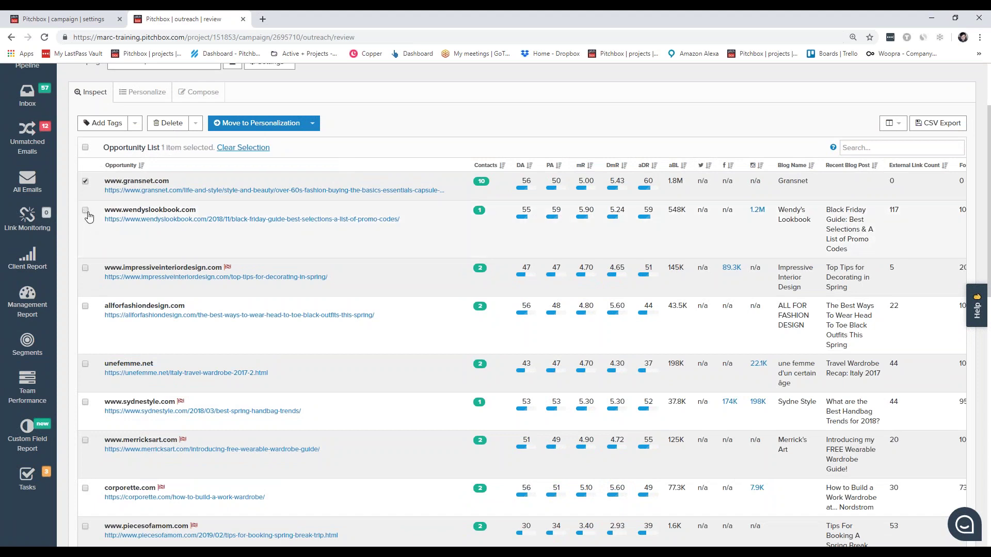
click(318, 129)
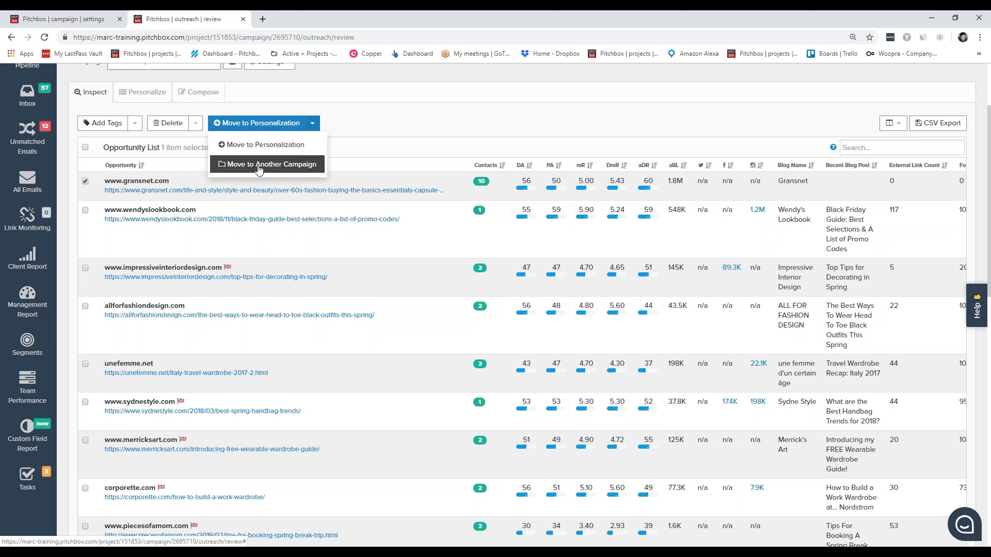
click(376, 149)
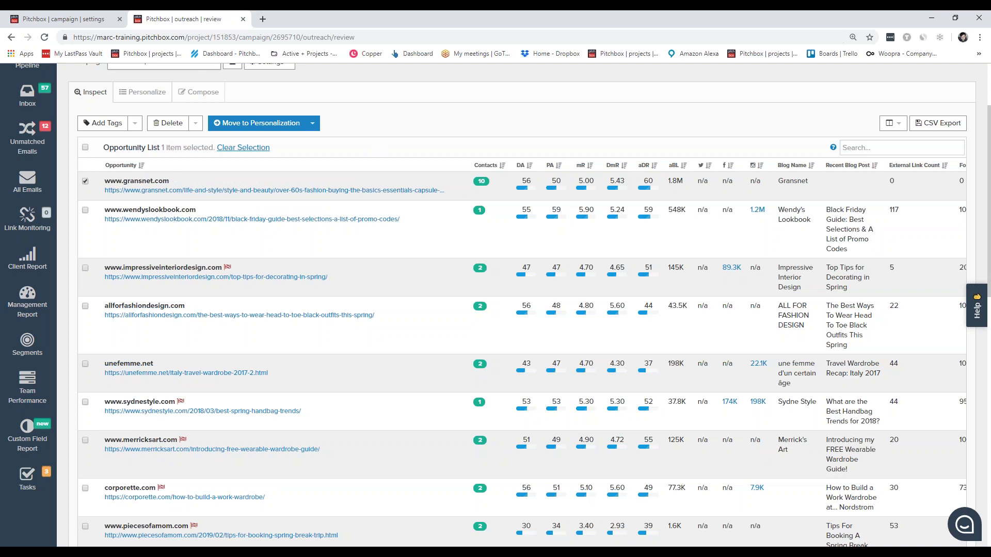
scroll(99, 176, up, 1)
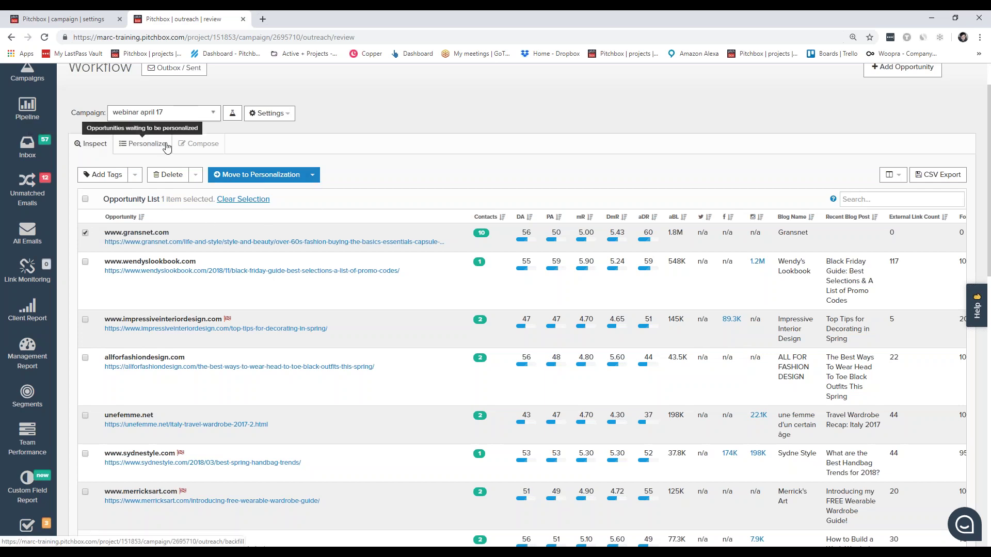
click(84, 234)
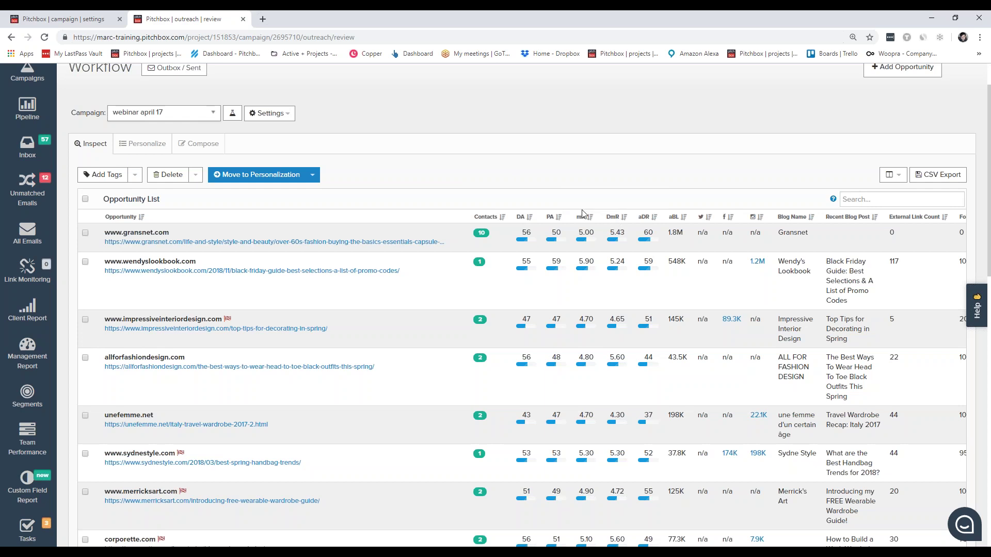
click(645, 219)
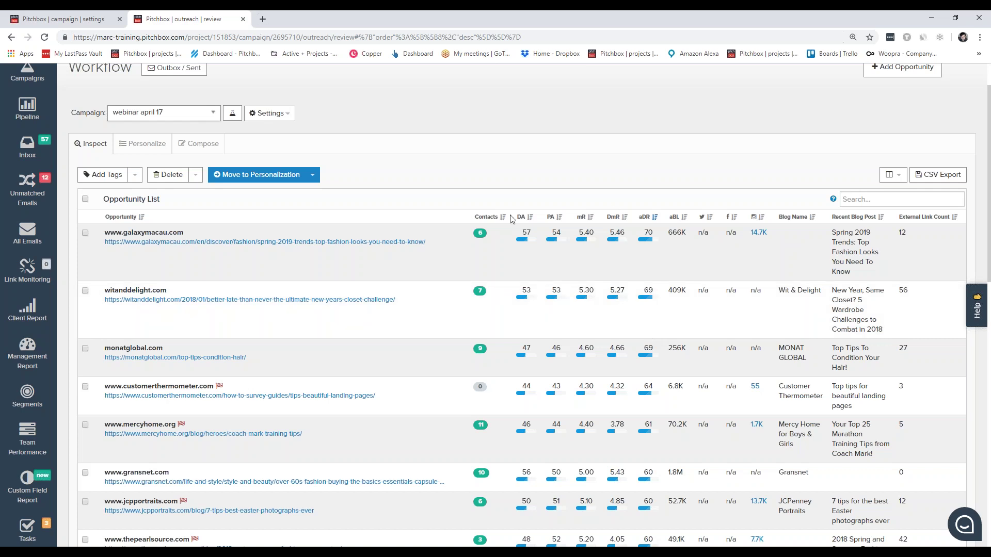
click(480, 235)
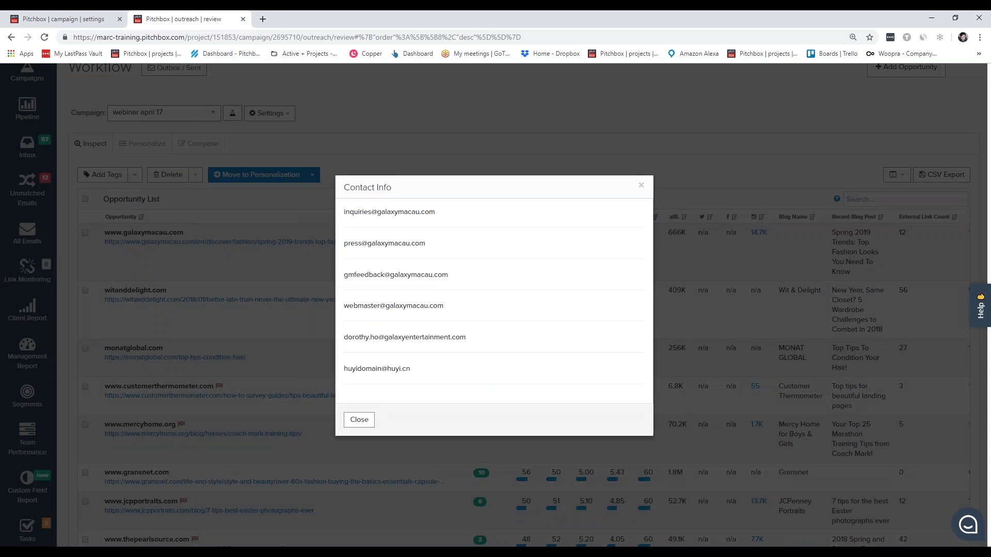
click(642, 186)
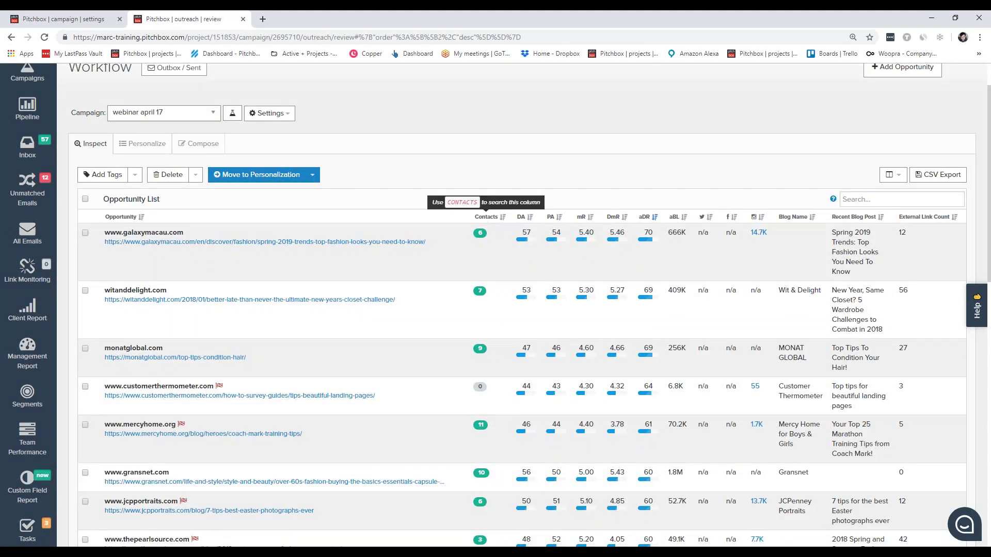
Step: Sort the opportunity list by number of contacts in ascending order
click(484, 218)
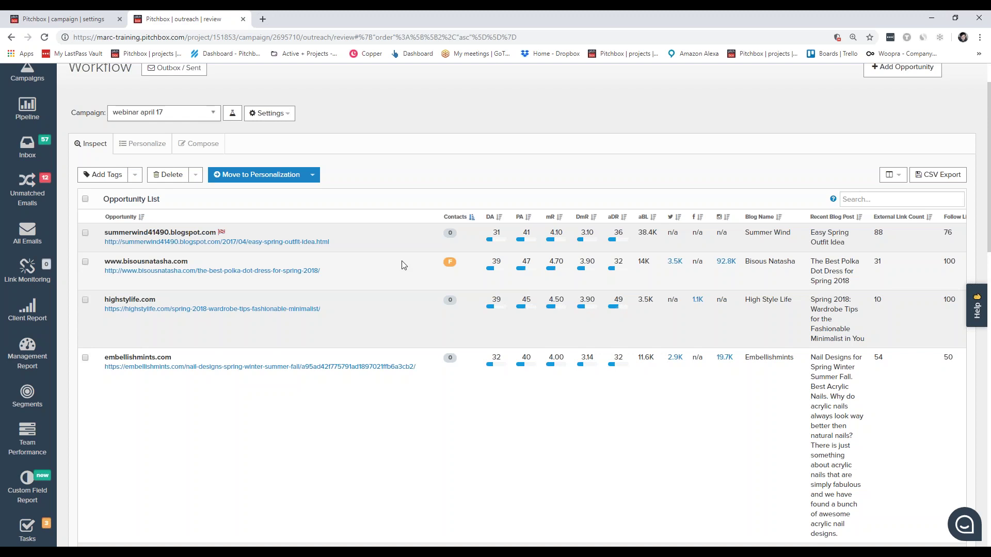
click(85, 263)
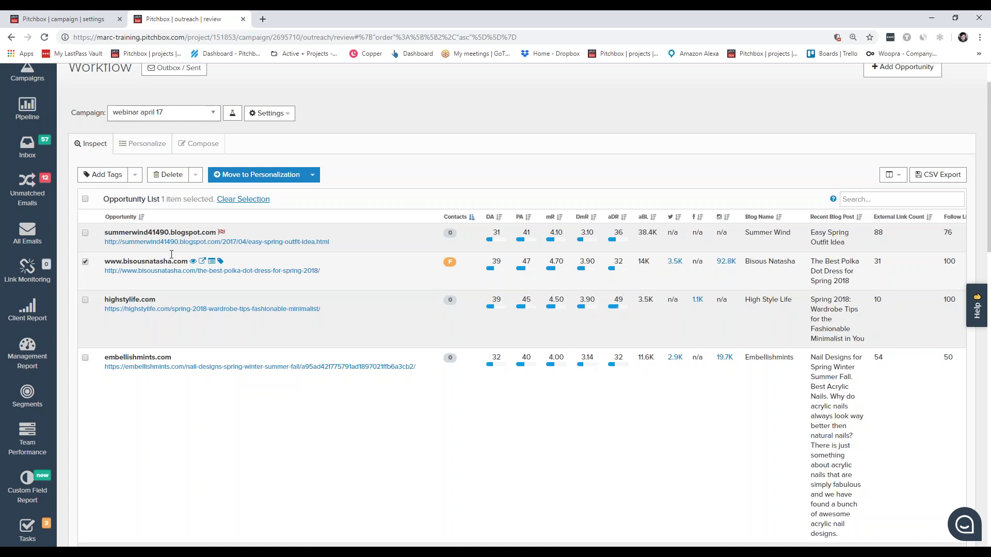
click(972, 293)
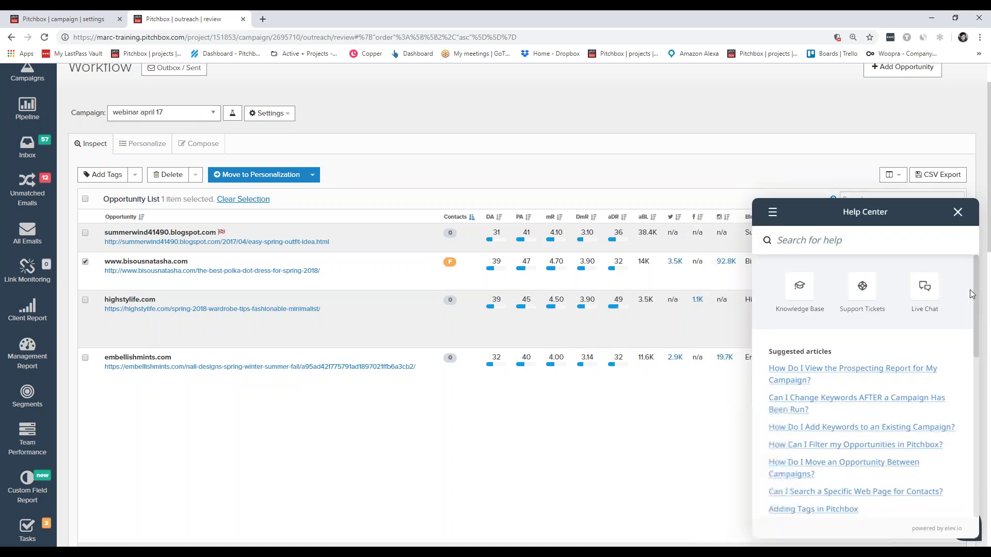
text(contact)
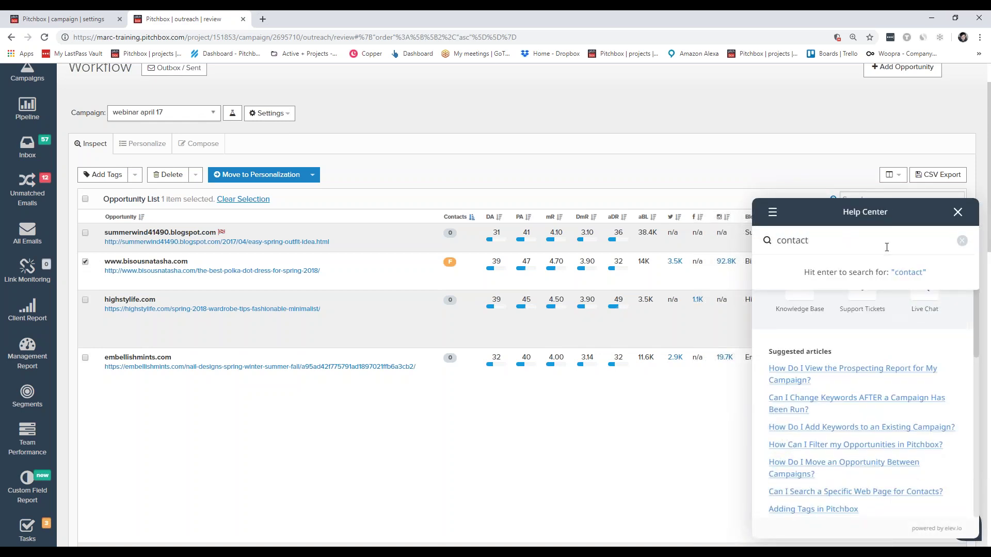
click(913, 274)
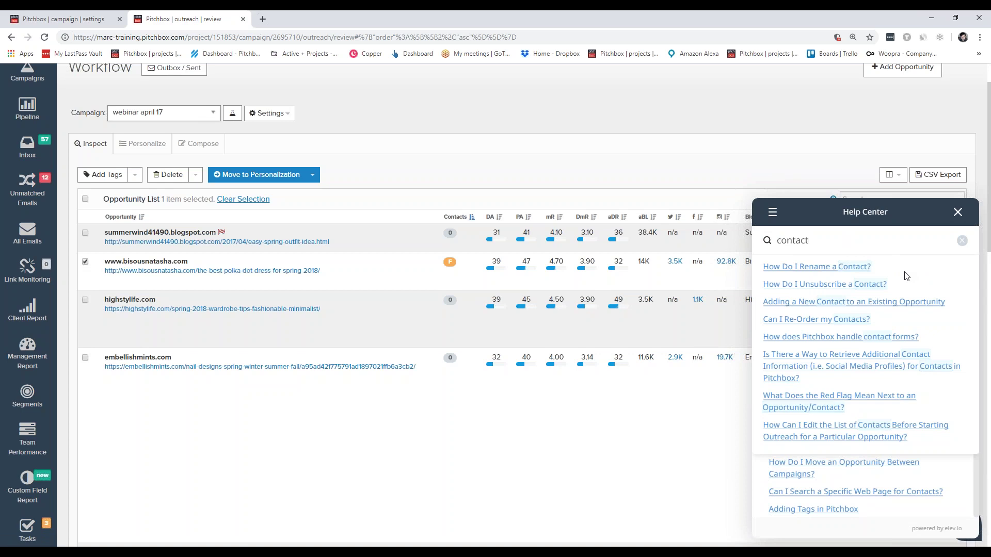
click(828, 338)
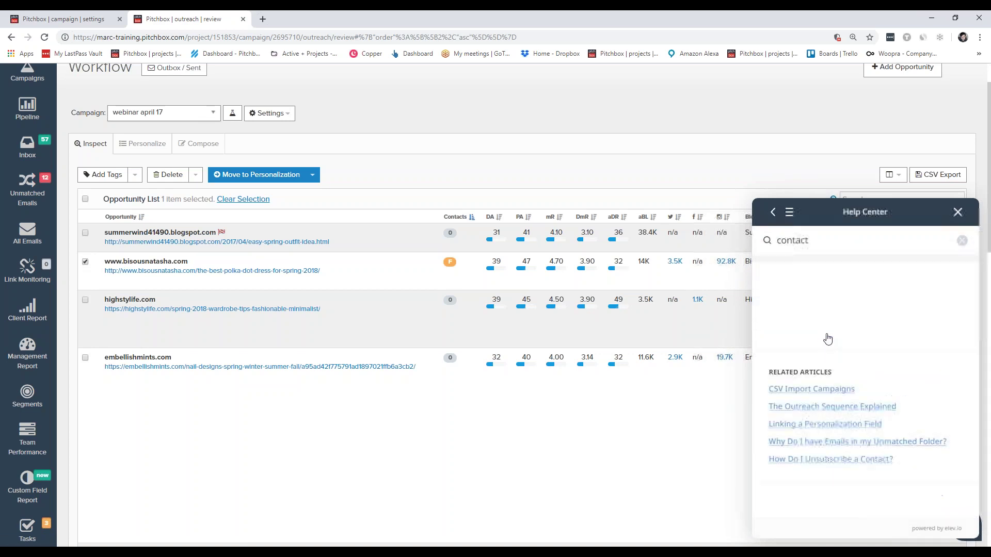
scroll(865, 326, down, 6)
scroll(862, 387, down, 5)
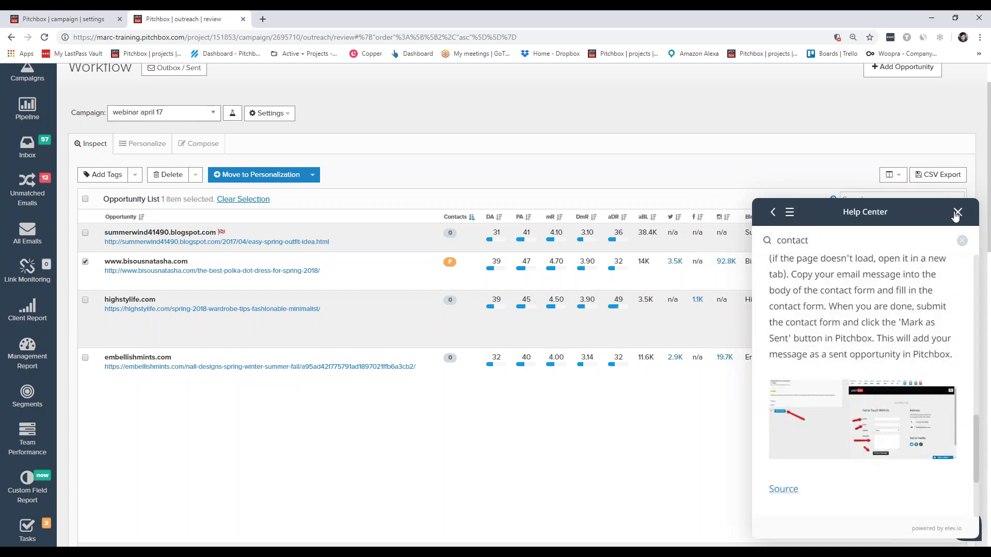
click(957, 212)
click(243, 199)
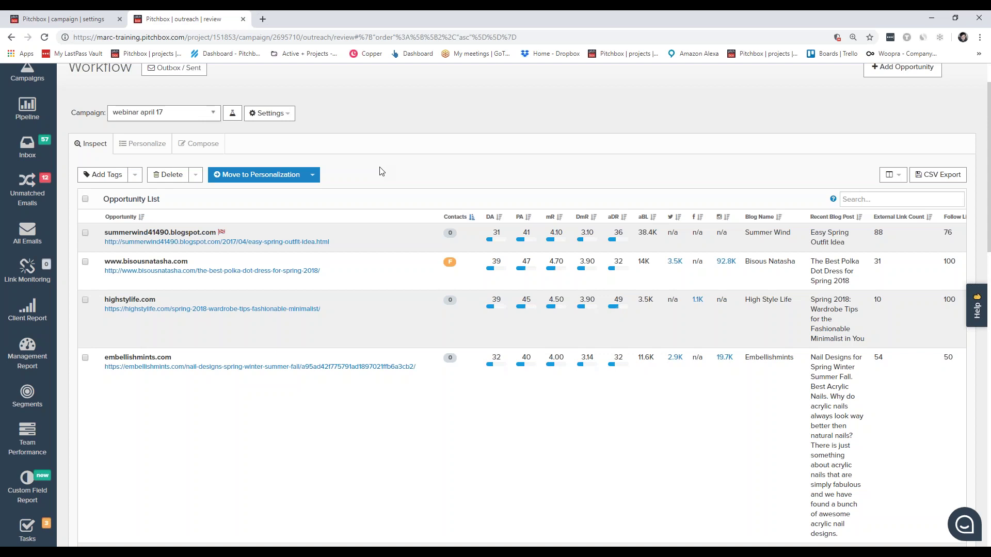
scroll(382, 171, up, 1)
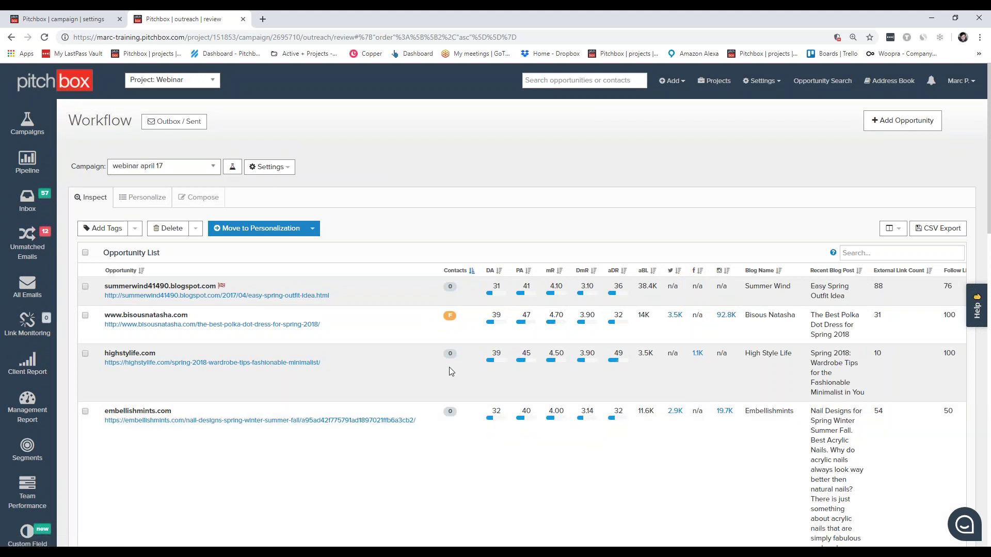
click(136, 196)
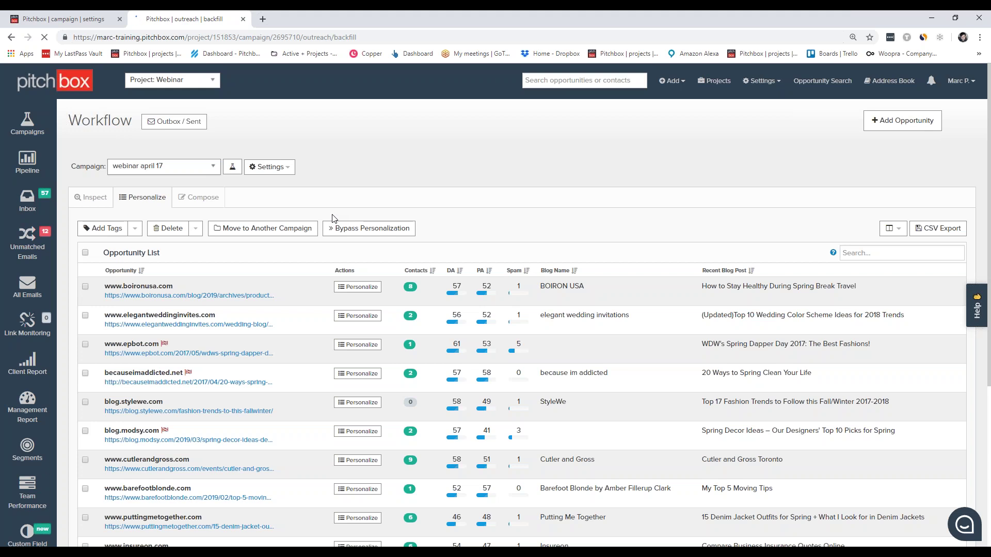
click(369, 461)
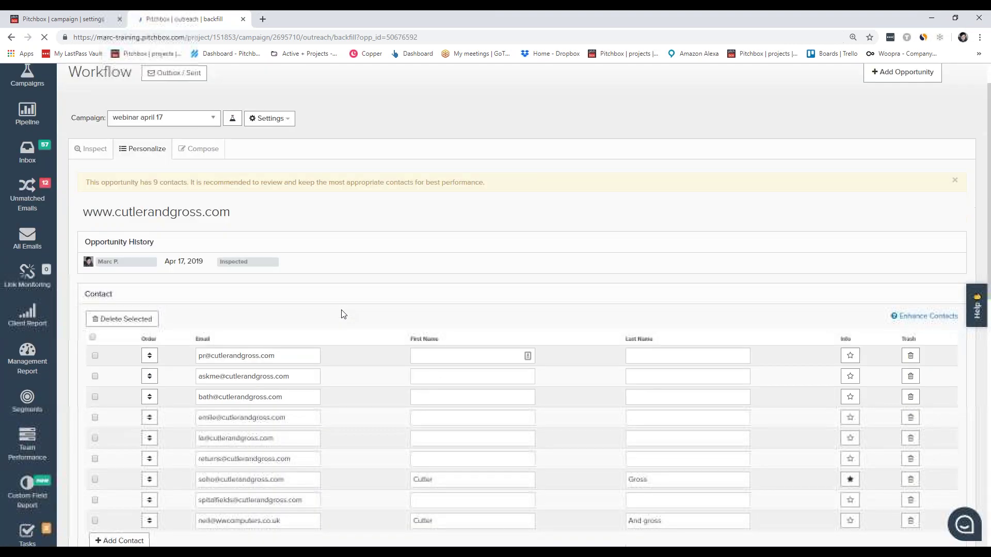
scroll(344, 314, down, 2)
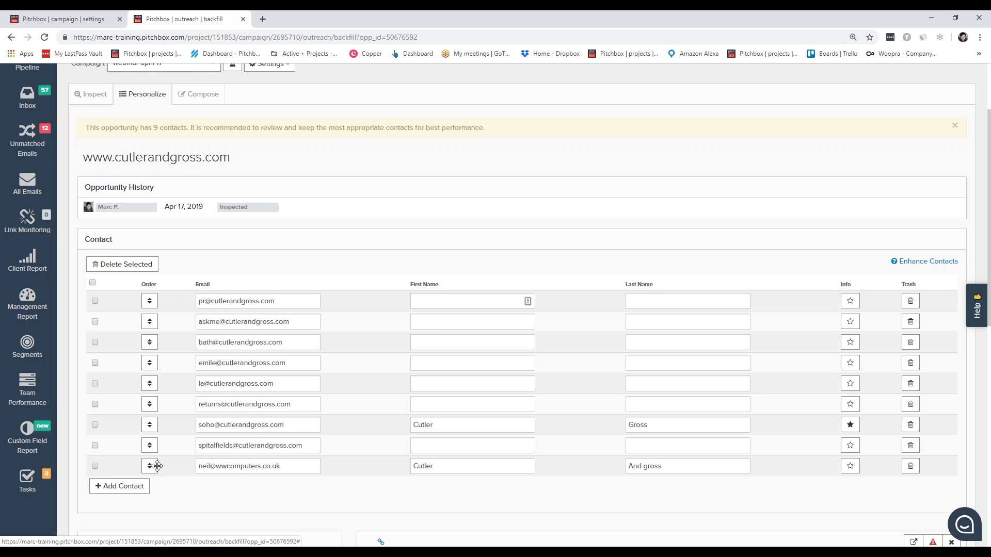
drag(150, 404, 167, 382)
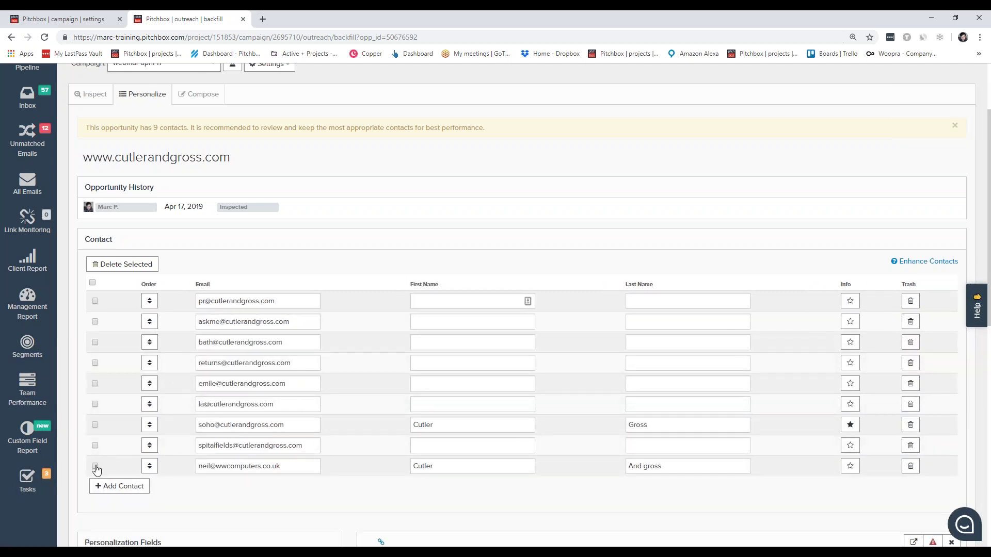
scroll(185, 483, down, 2)
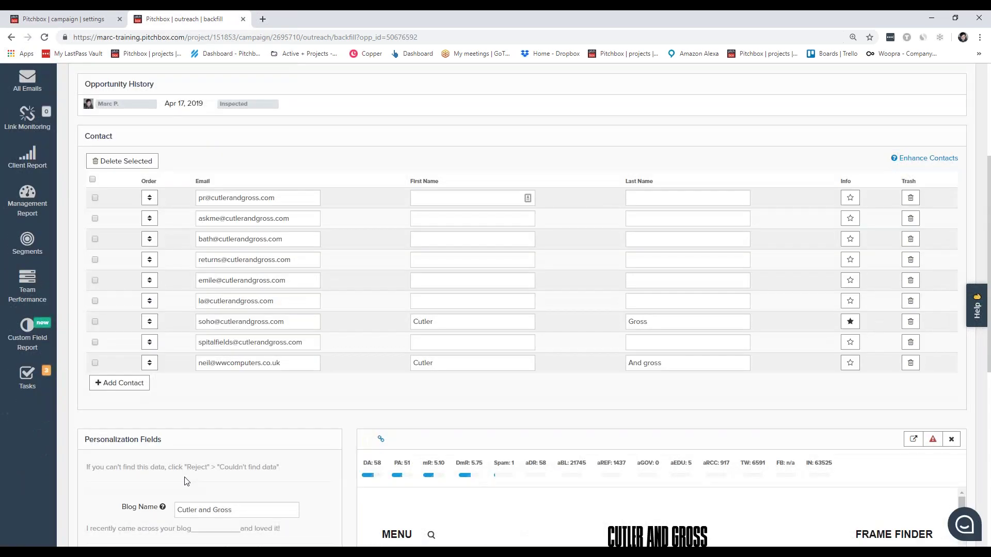
scroll(250, 422, down, 3)
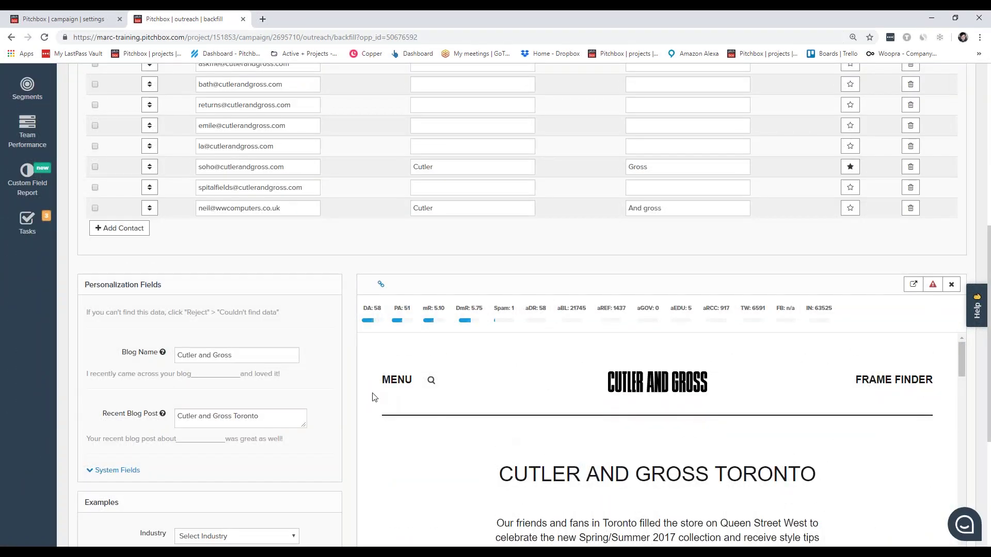
scroll(351, 394, up, 3)
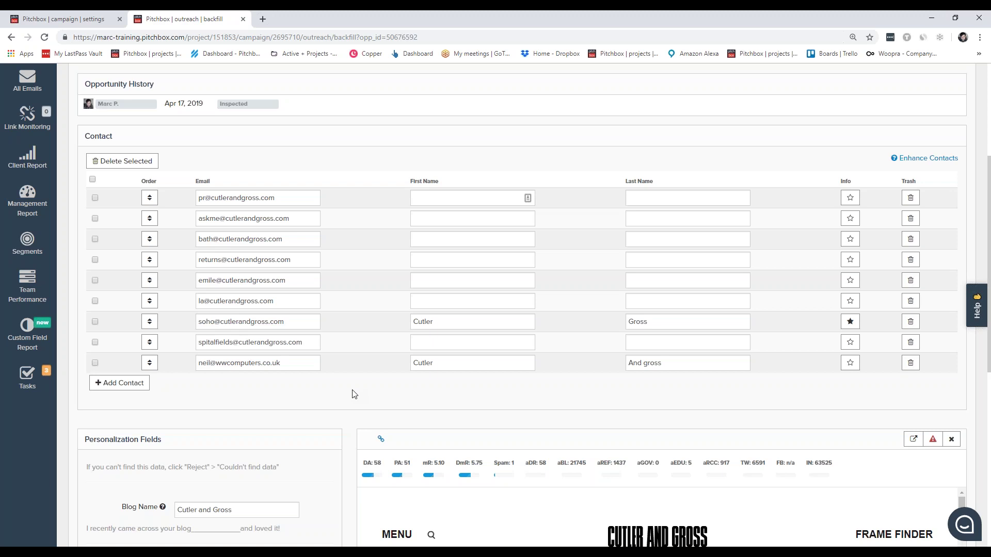
click(929, 160)
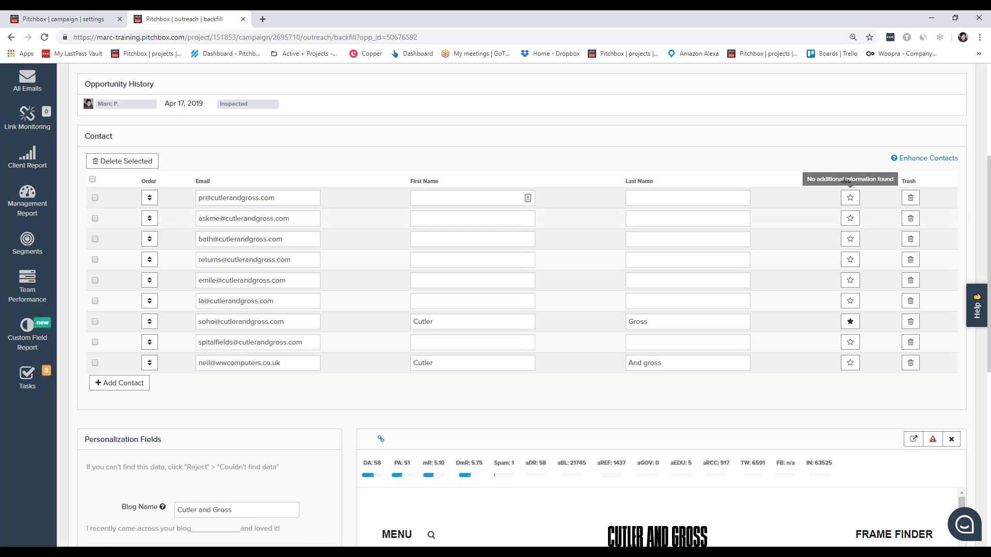
click(850, 322)
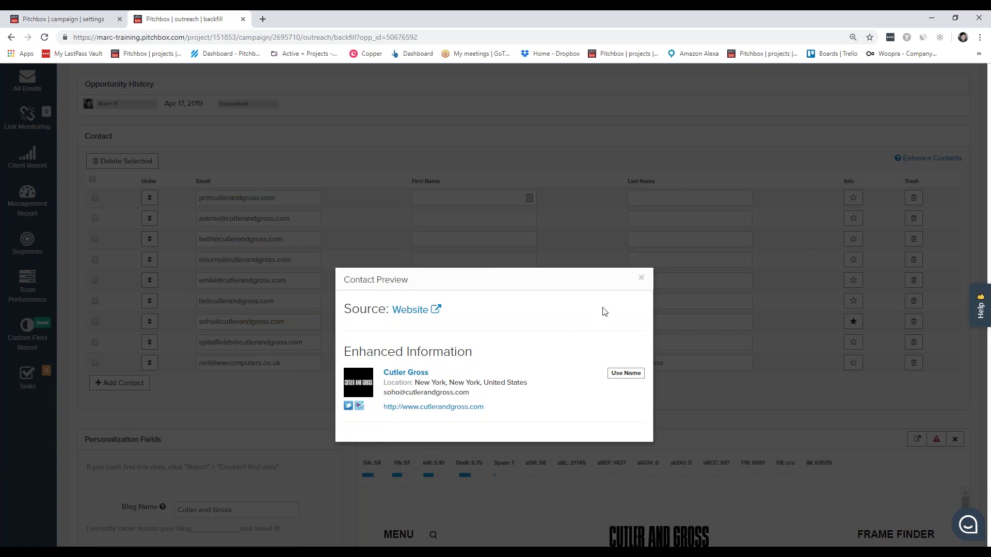
click(641, 280)
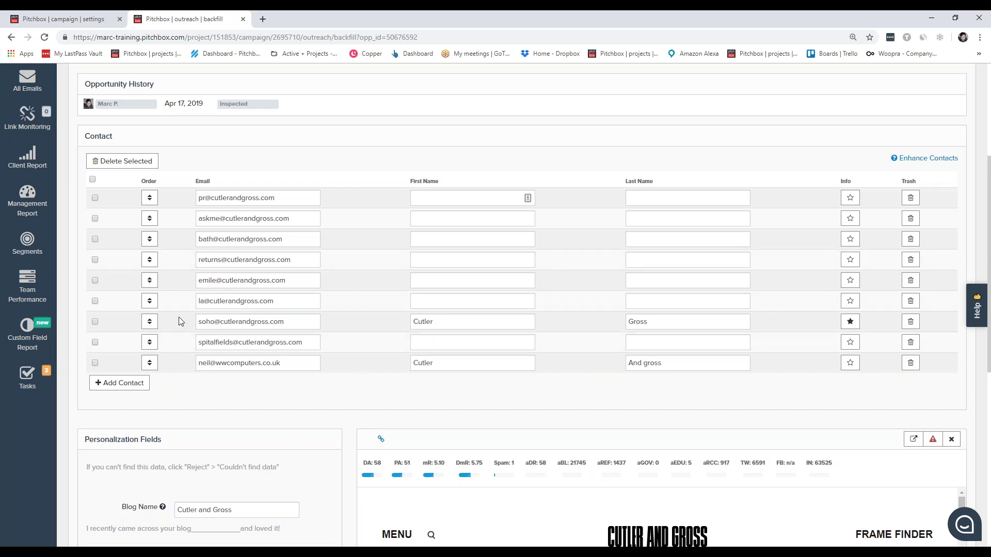
scroll(181, 321, down, 2)
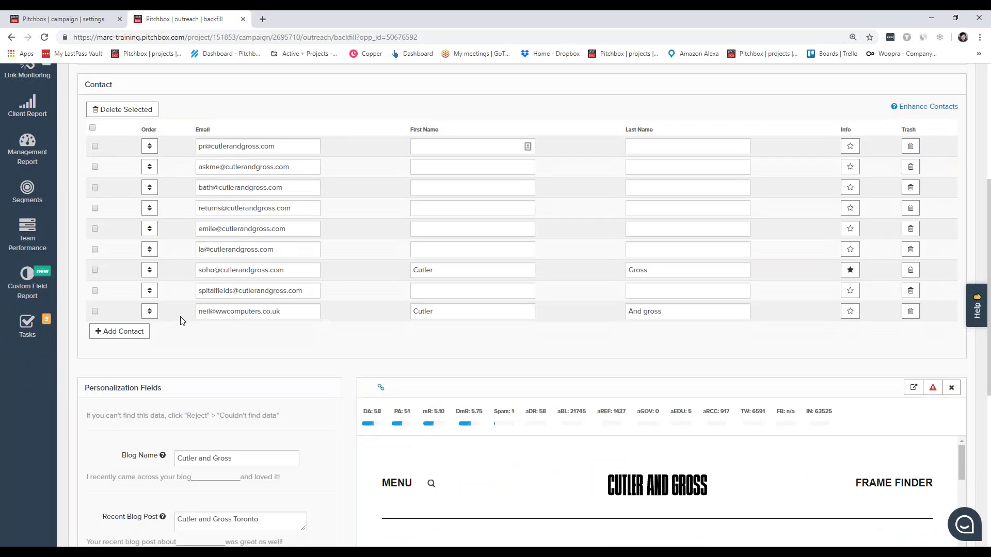
scroll(180, 320, down, 3)
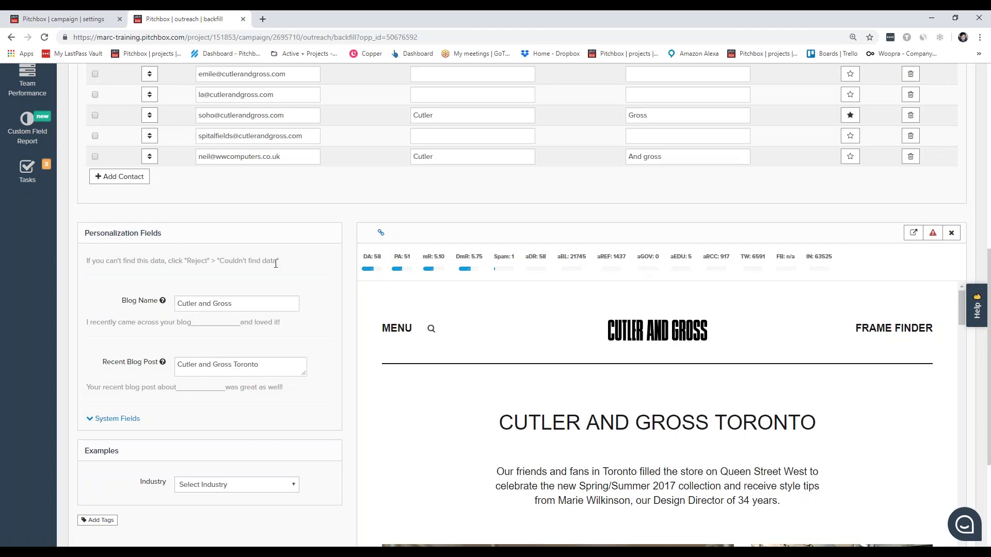
scroll(302, 273, down, 1)
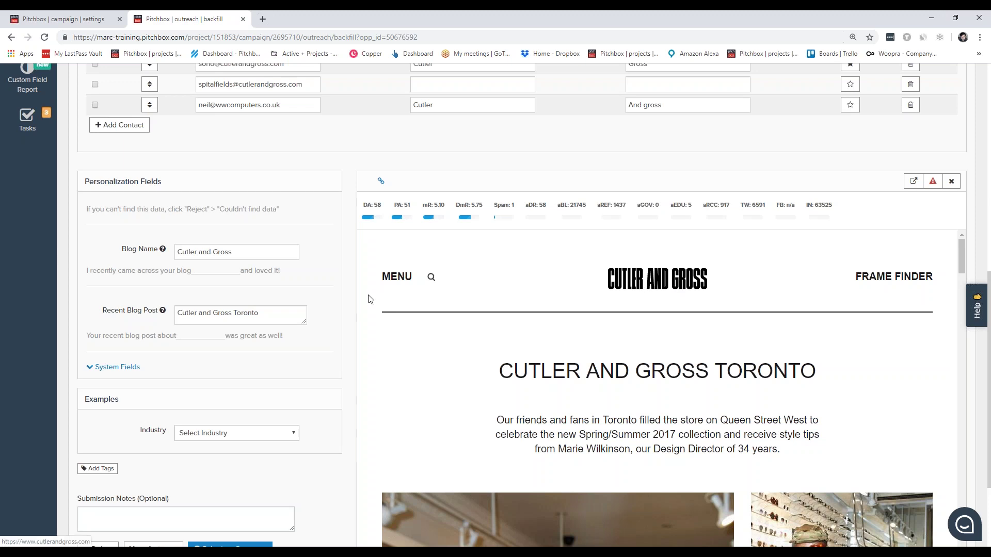
mouse_move(163, 253)
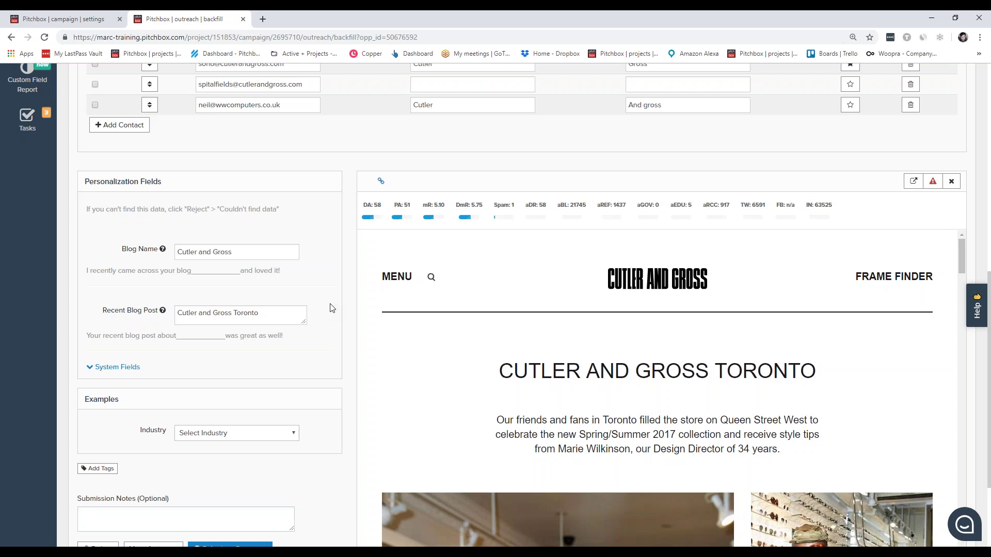
scroll(310, 289, down, 1)
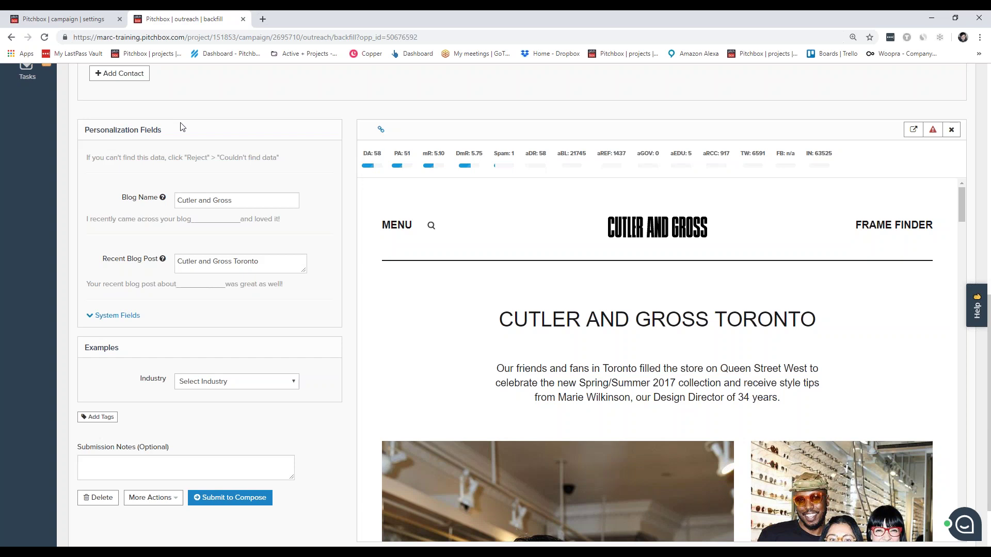
Step: Check the Recent Blog Post value against the previewed article and save the opportunity's personalization without submitting it to compose
click(273, 262)
scroll(851, 308, down, 4)
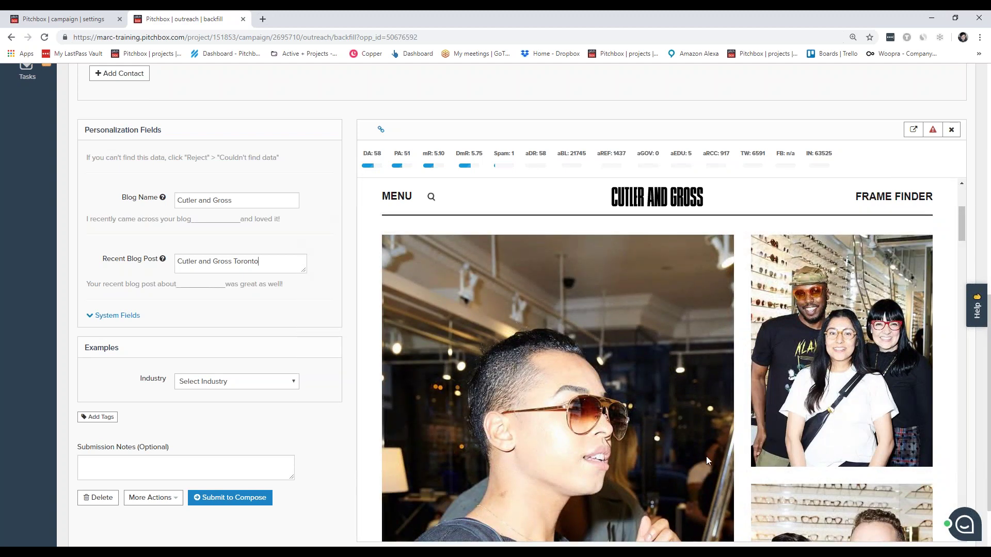
scroll(706, 456, down, 6)
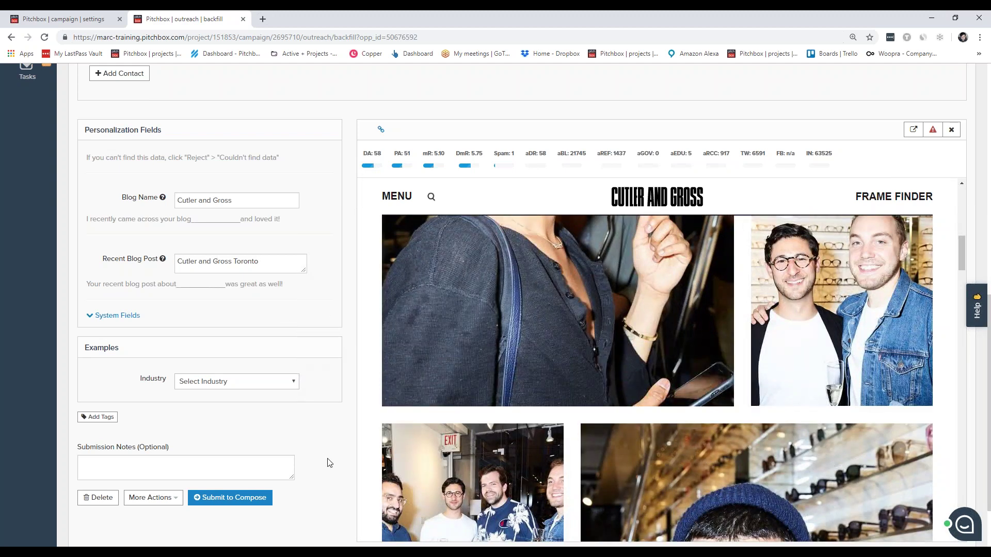
scroll(204, 477, down, 1)
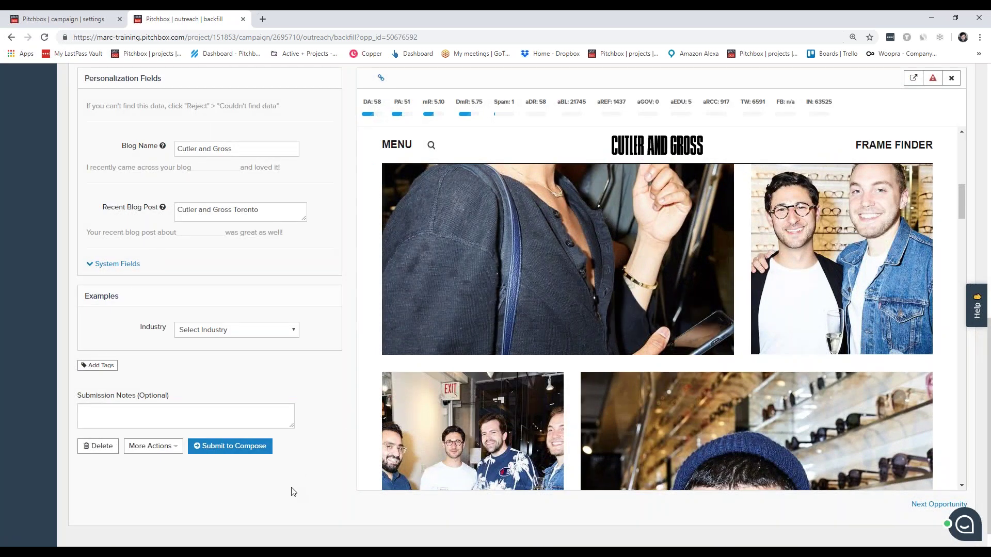
click(155, 454)
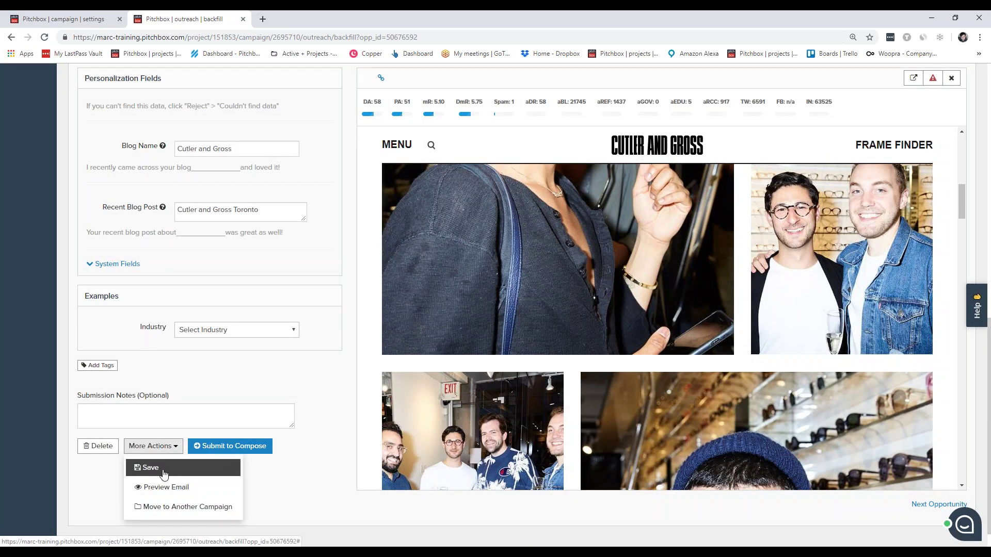
click(158, 471)
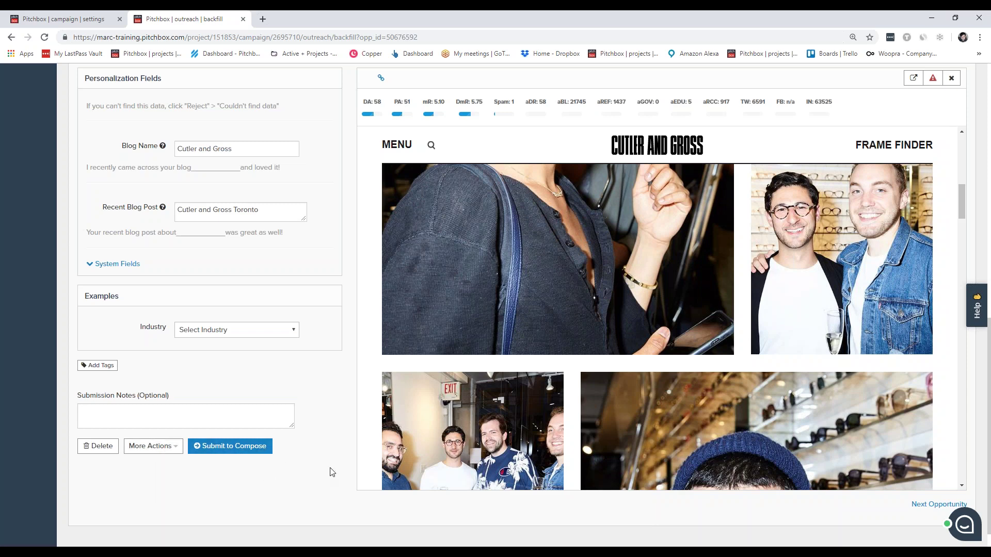
Step: Go to the Compose stage and review the email attempts in the webinar april 17 campaign's template and email sequence settings
scroll(332, 473, up, 10)
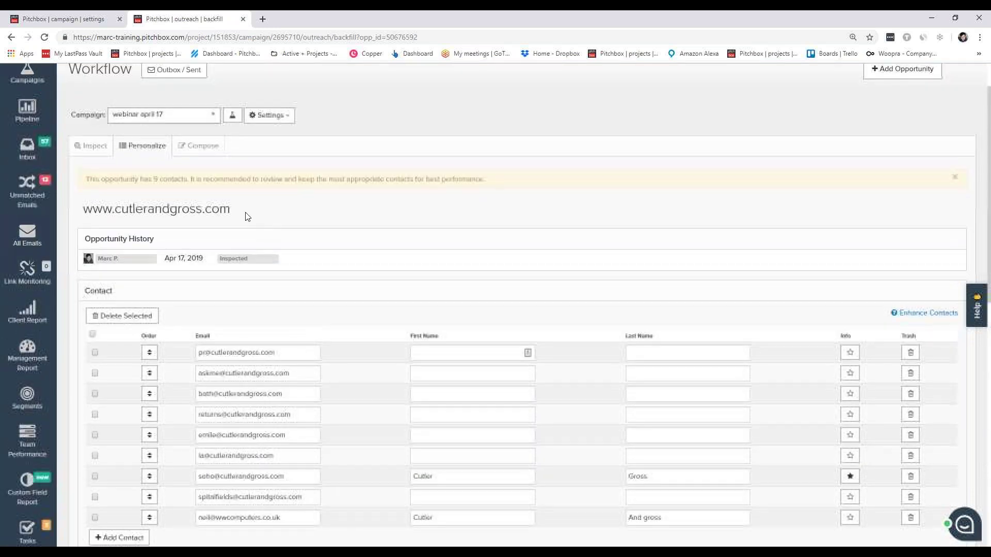
click(203, 145)
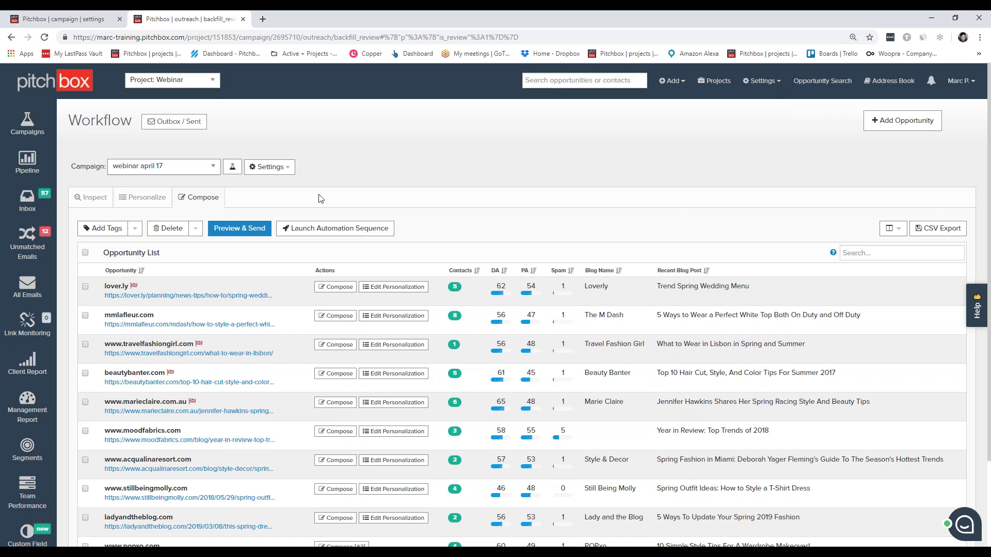
click(284, 174)
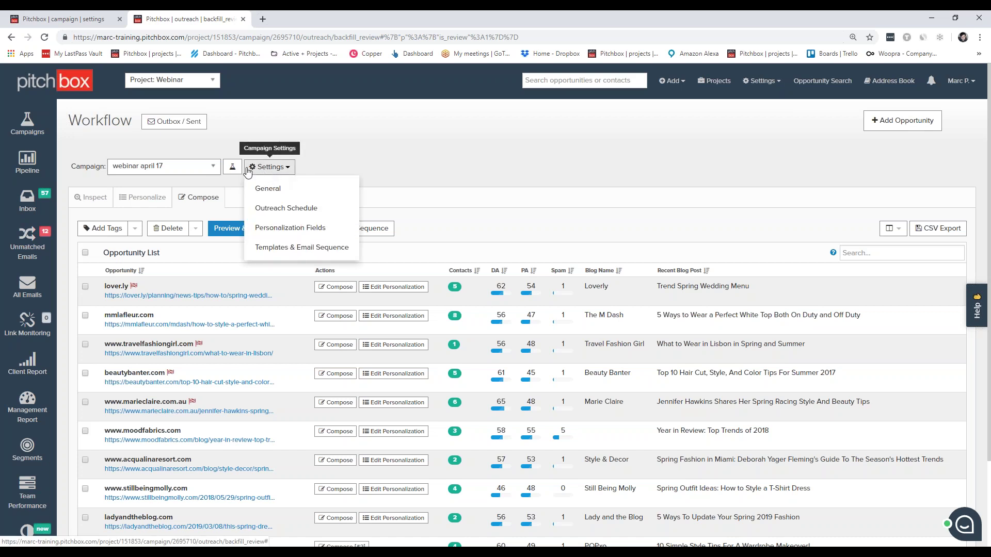
click(289, 247)
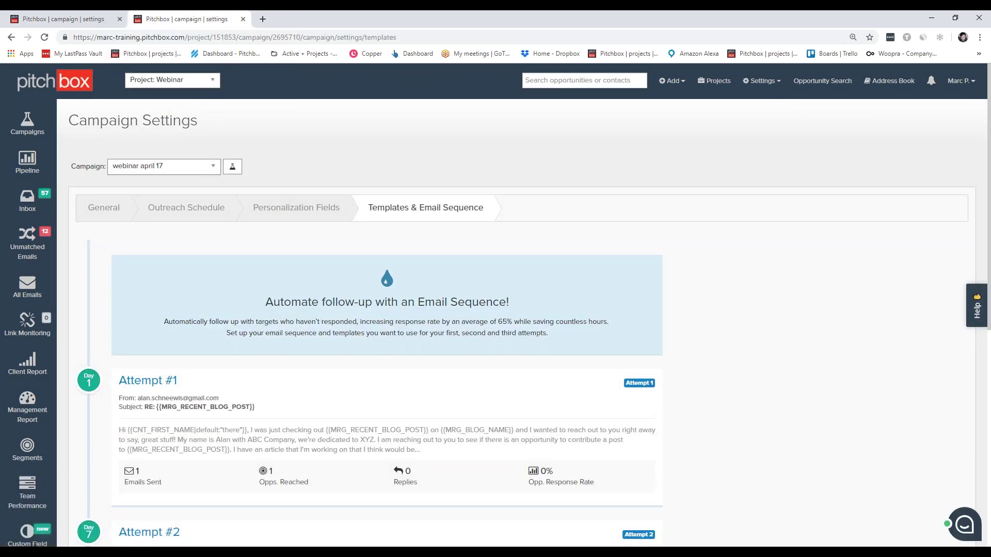
scroll(666, 316, down, 4)
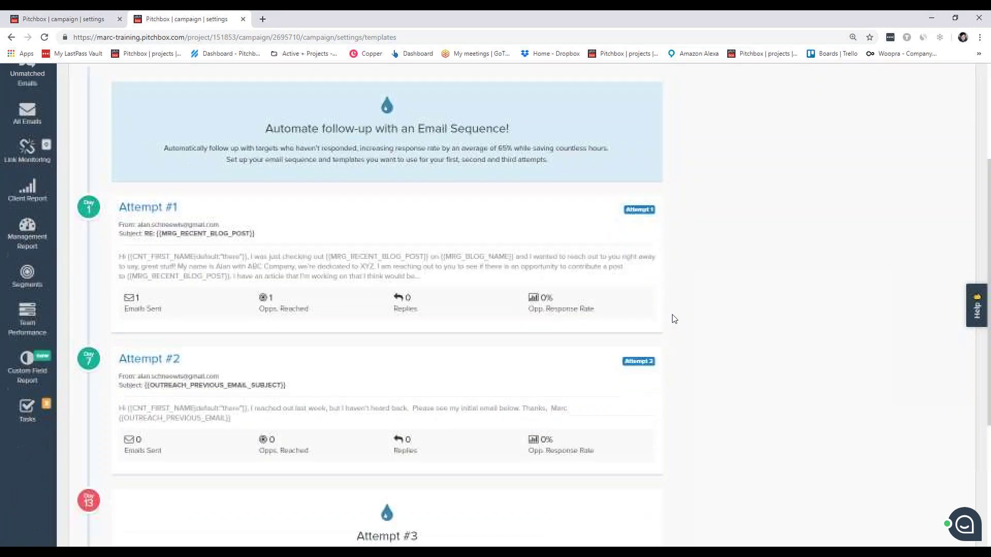
scroll(674, 319, down, 1)
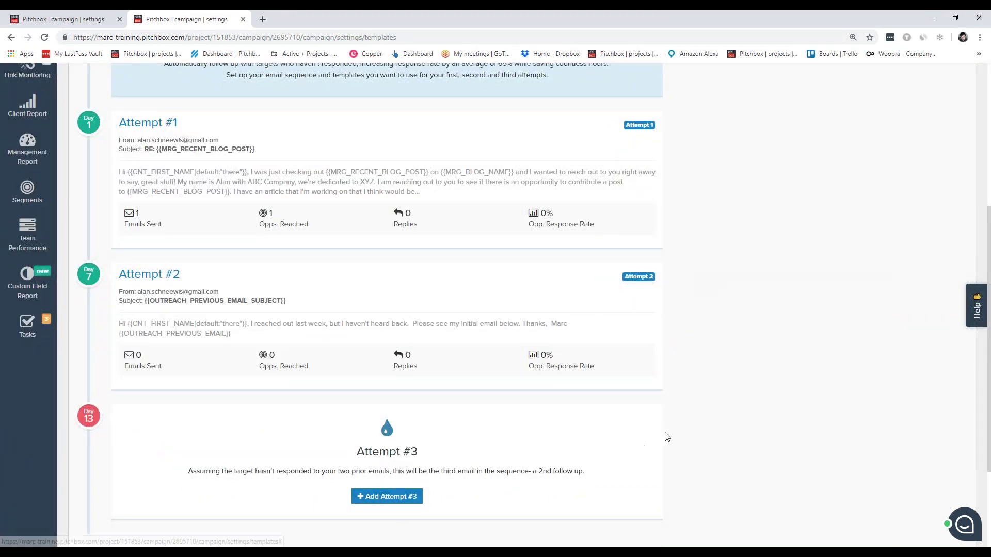
scroll(665, 438, up, 1)
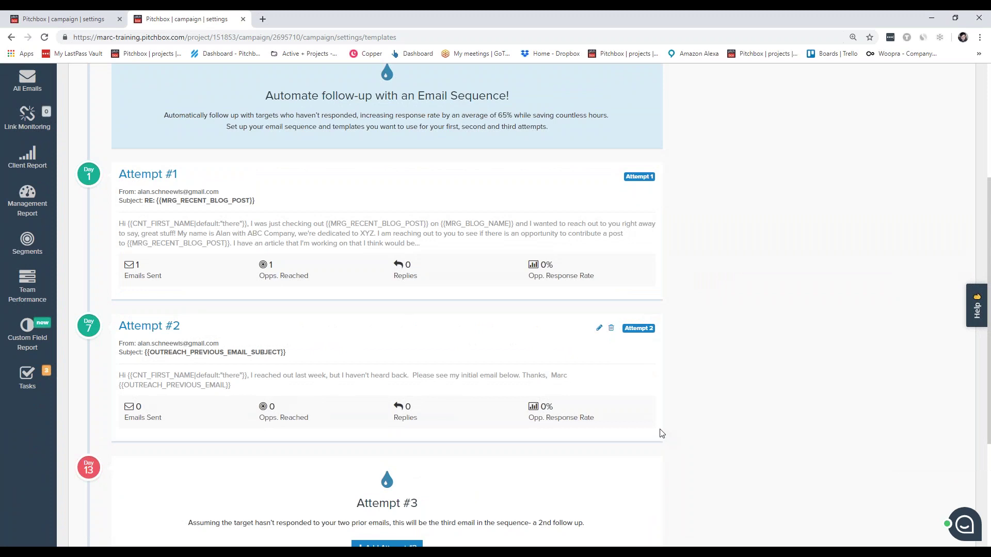
Step: Review the open Attempt #3 slot and the days between follow-up attempts in the campaign's email sequence
scroll(674, 434, down, 3)
mouse_move(201, 467)
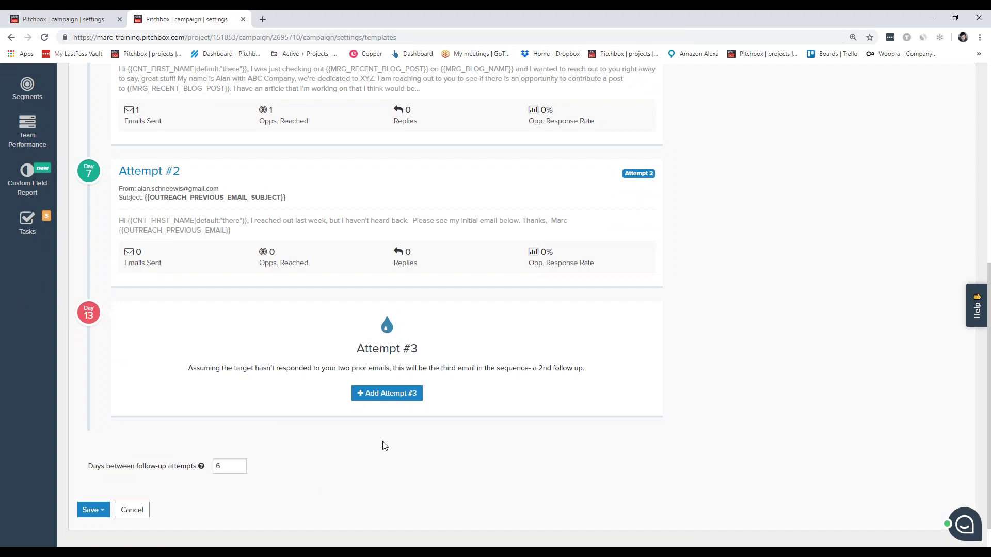
scroll(660, 361, up, 5)
mouse_move(116, 289)
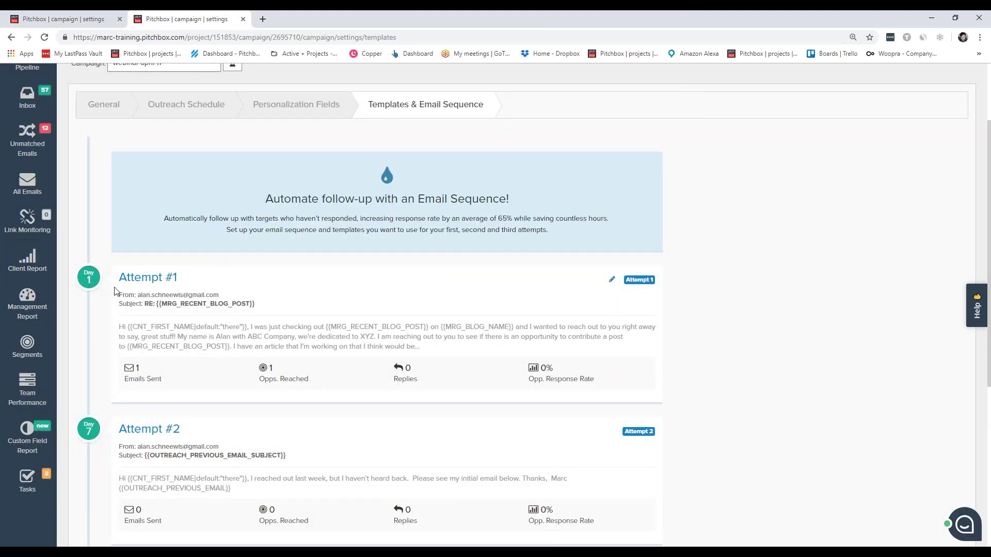
Step: Open the Attempt #1 template for editing and view the sender accounts available for its From field
click(612, 280)
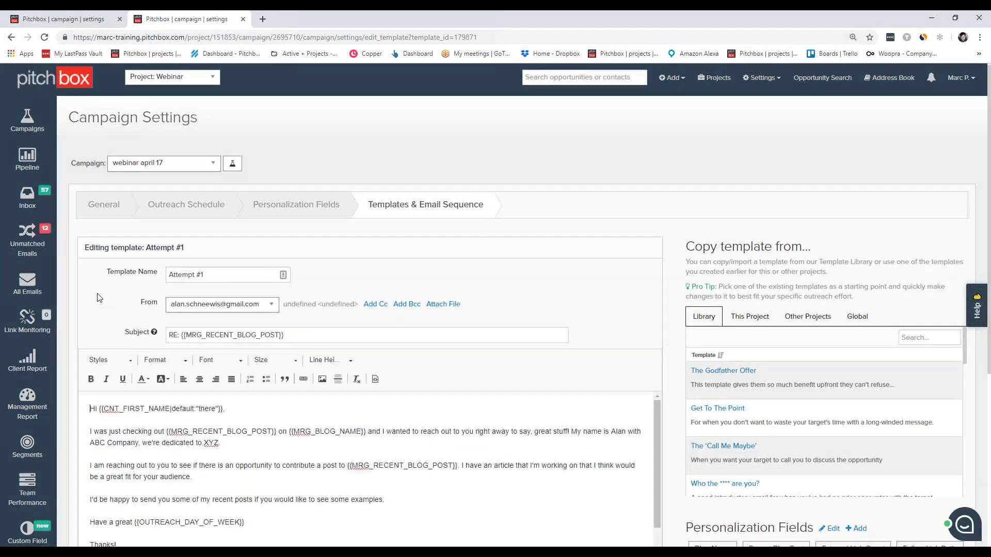
scroll(309, 278, down, 1)
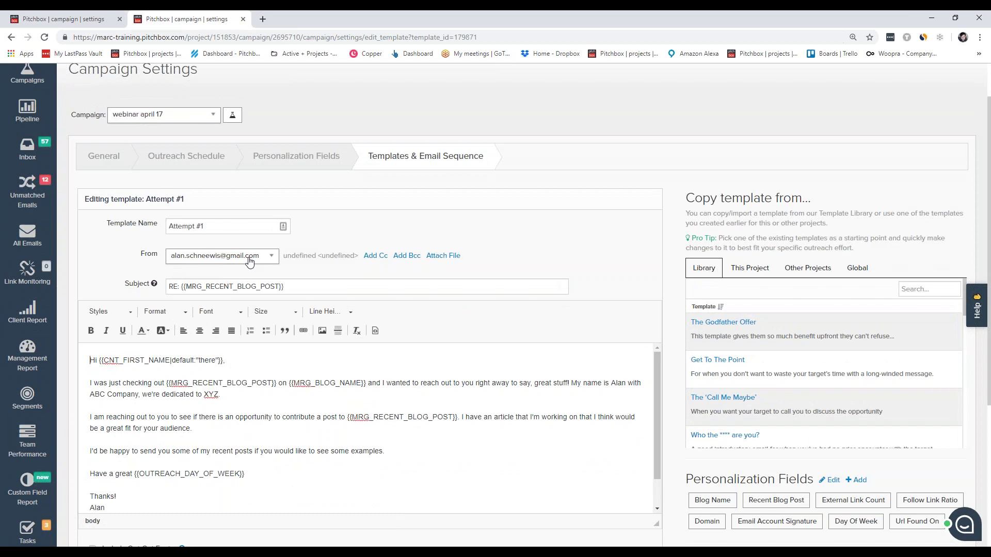
click(182, 262)
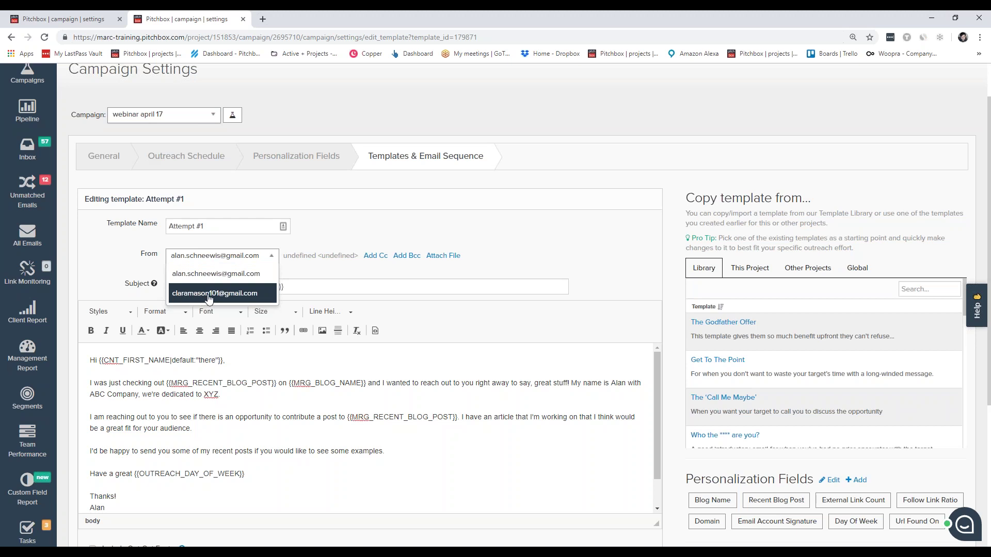
click(120, 262)
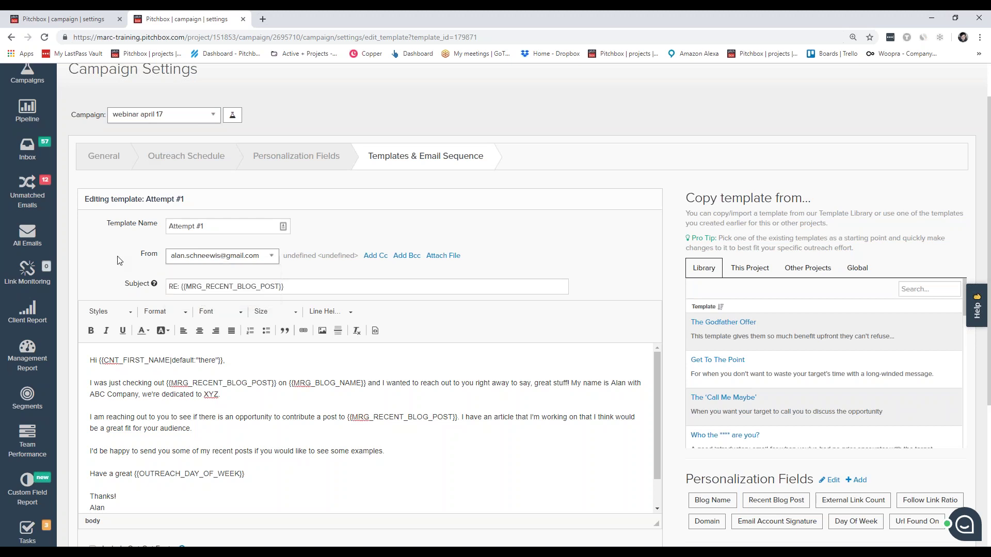
scroll(154, 252, up, 1)
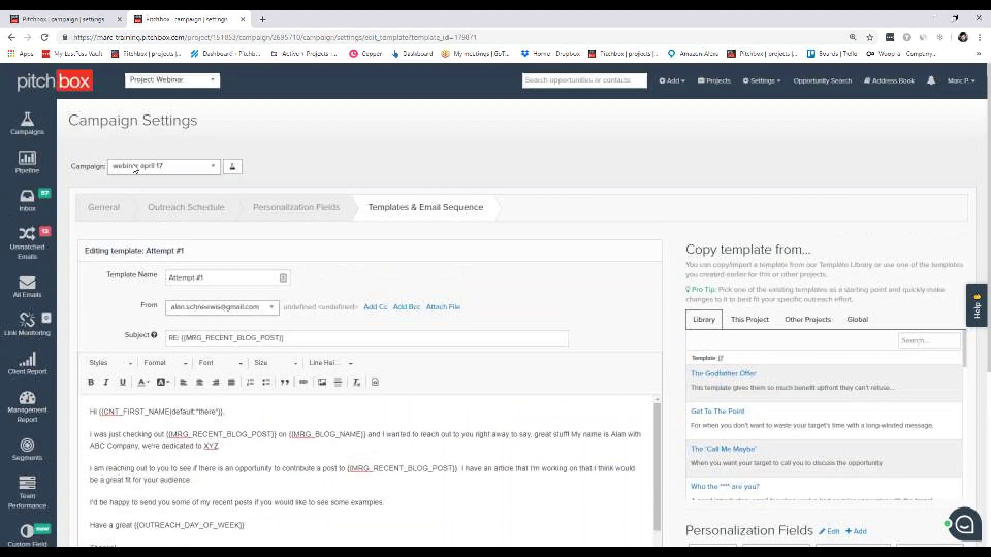
click(224, 308)
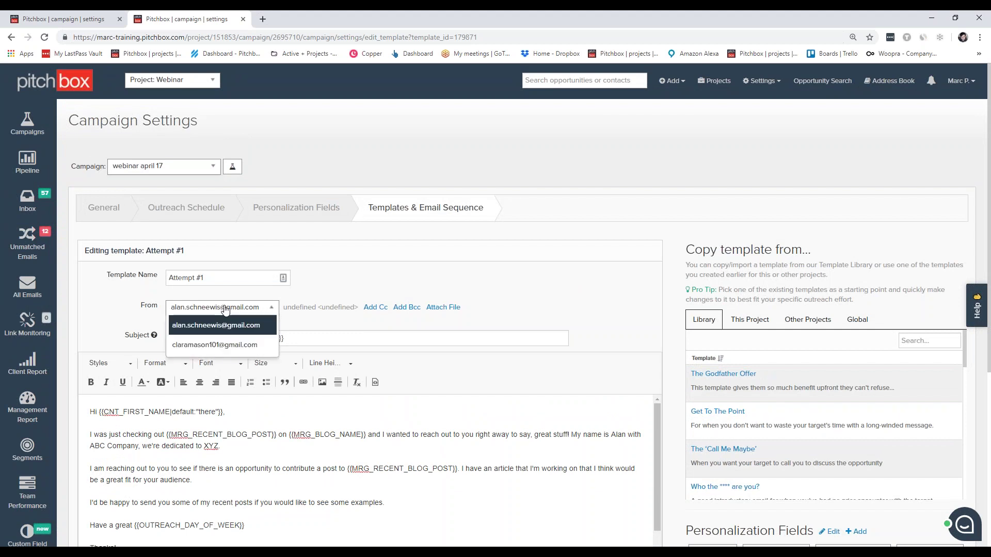
click(225, 310)
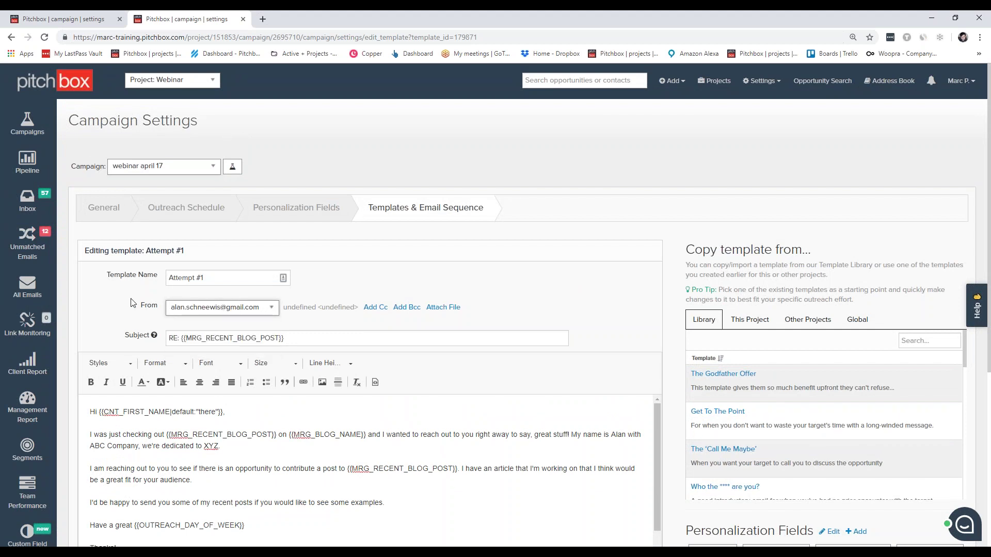
Step: Replace the greeting's merge field in the Attempt #1 body with the First Name contact field, using "there" as the default value
scroll(78, 275, down, 2)
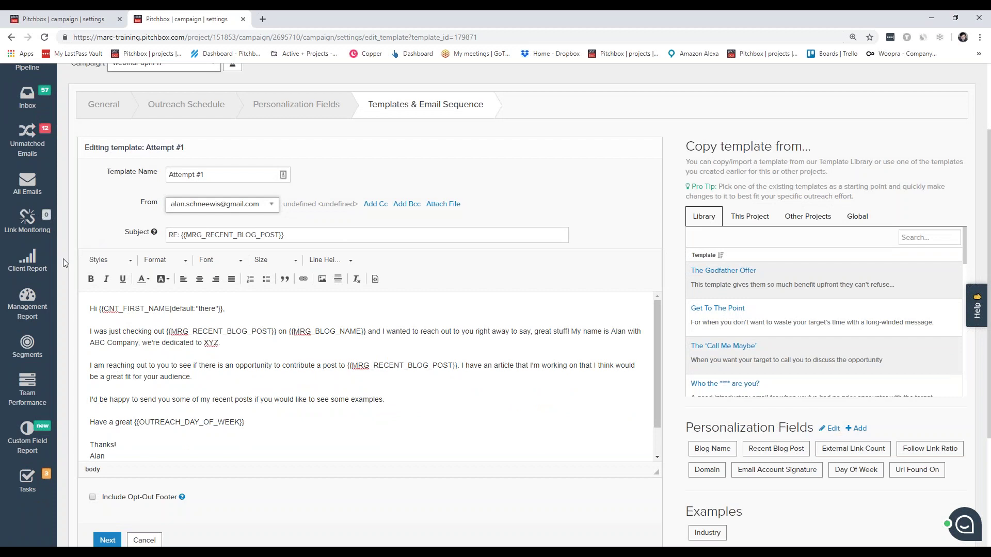
scroll(63, 259, down, 2)
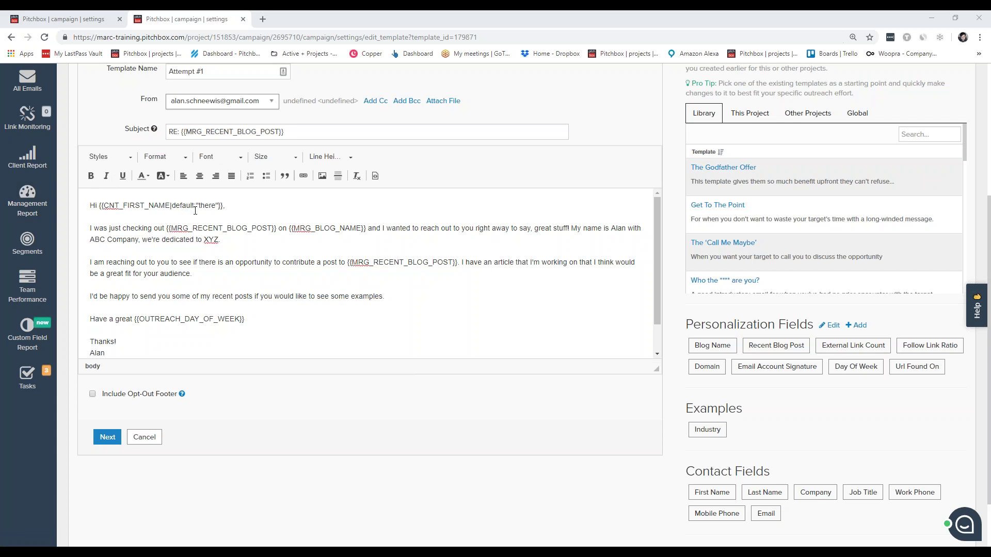
drag(243, 206, 81, 203)
key(BackSpace)
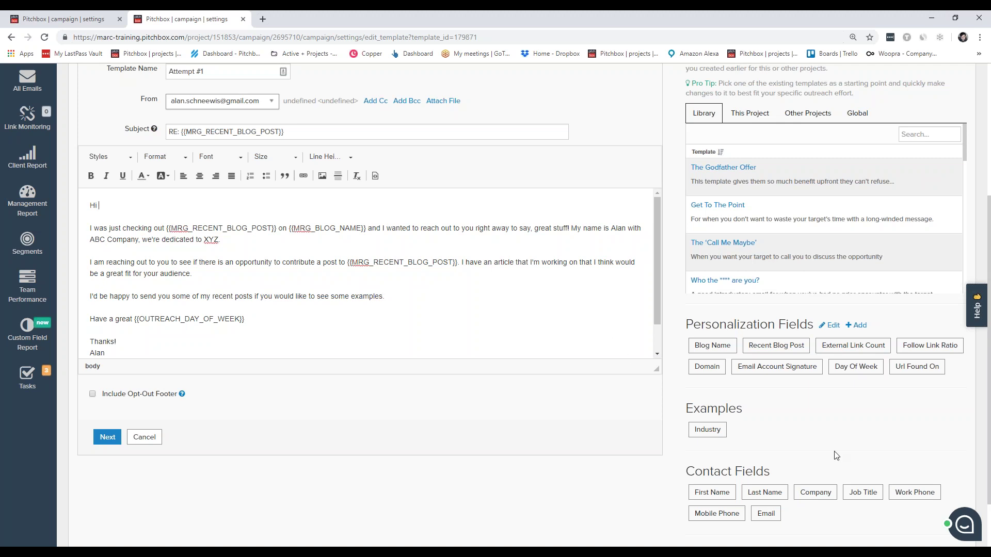
click(702, 492)
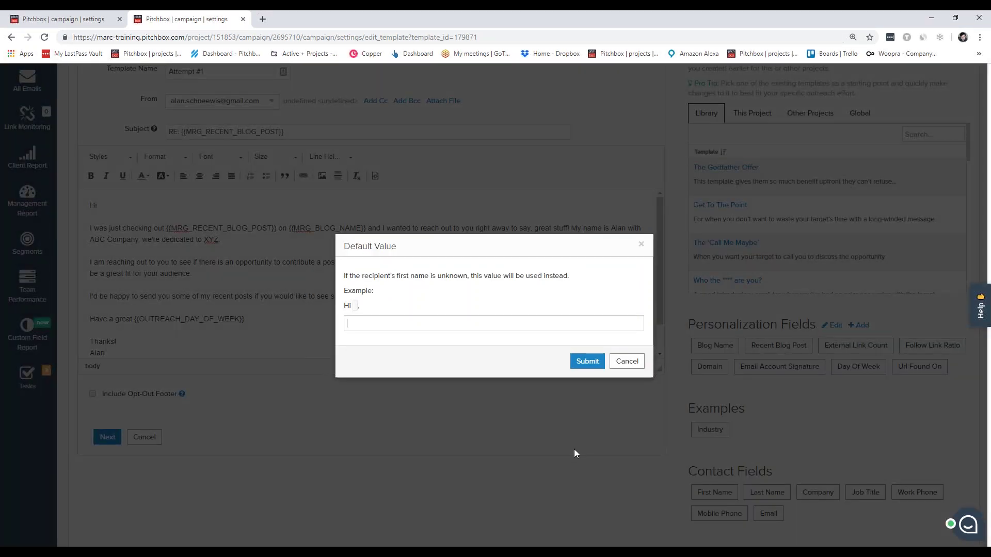
text(there)
click(587, 361)
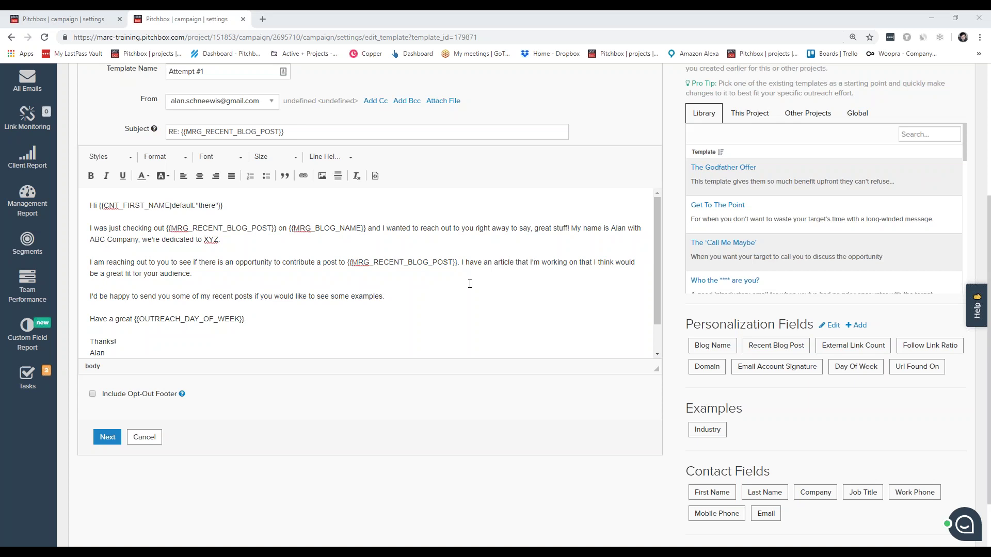
Step: Browse the template library for copying and preview The Basic Pitch template without importing it
scroll(630, 389, up, 2)
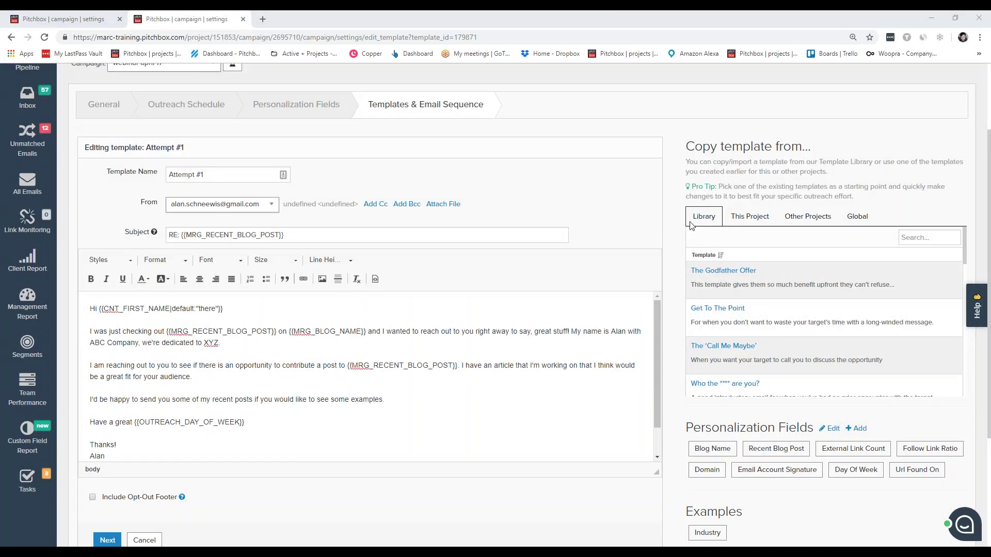
drag(684, 146, 806, 148)
click(766, 164)
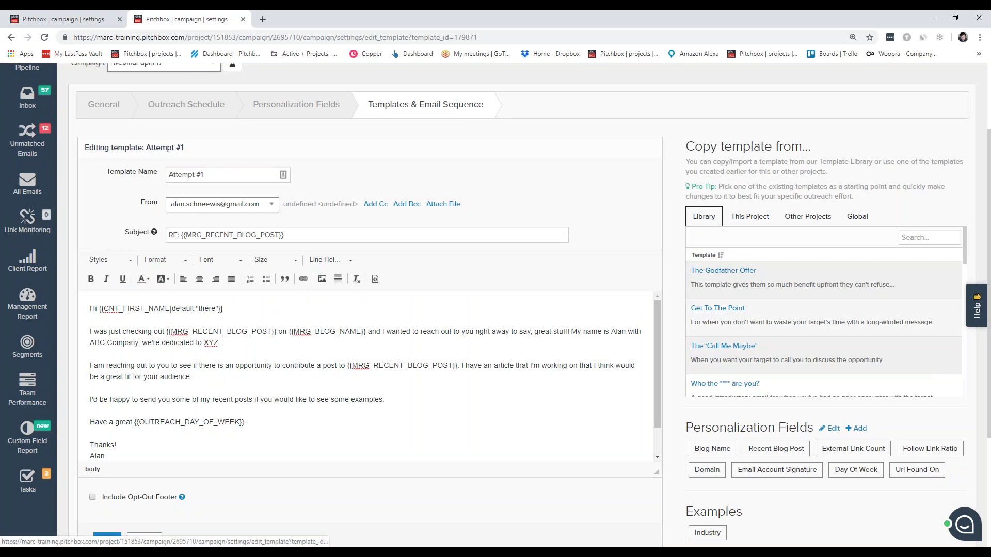
scroll(725, 322, down, 2)
scroll(725, 322, down, 2)
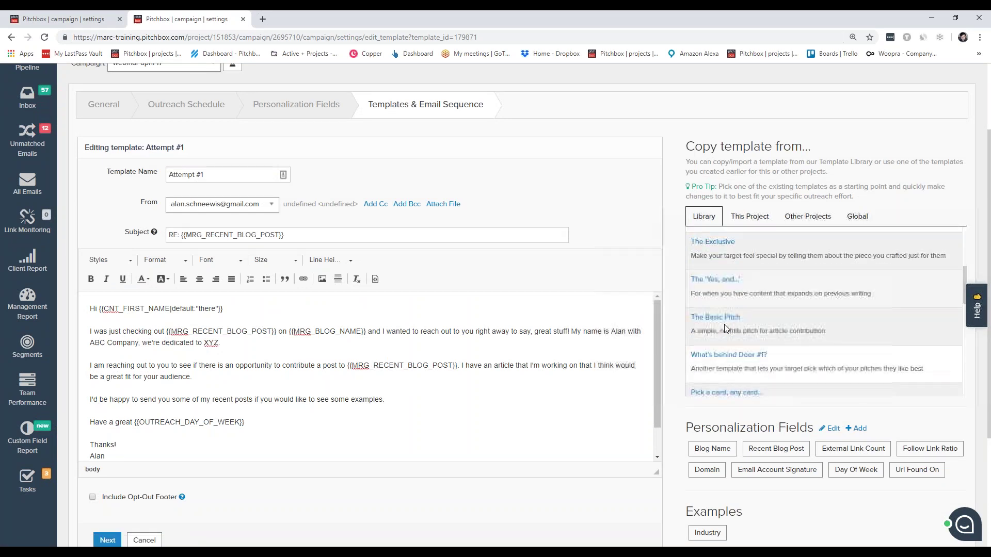
click(722, 291)
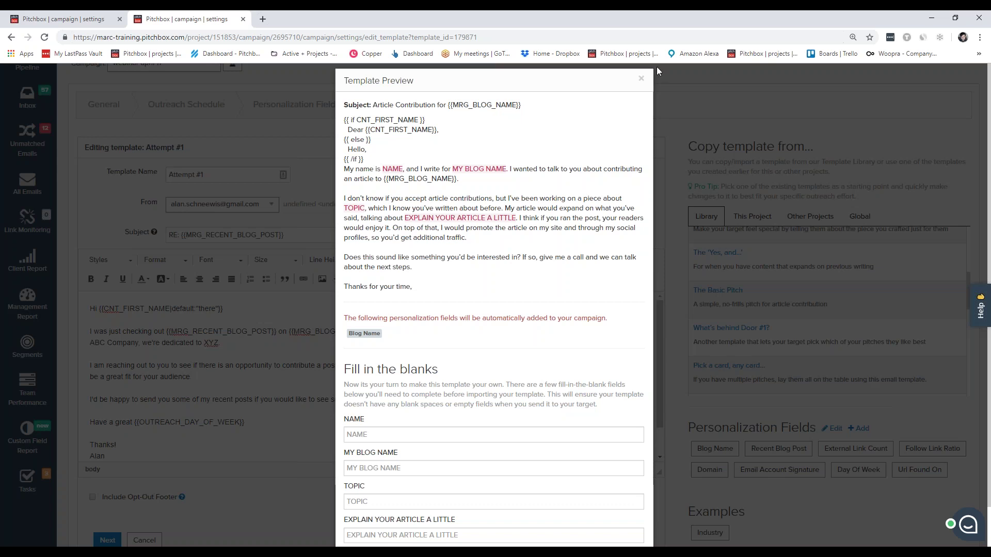
click(642, 80)
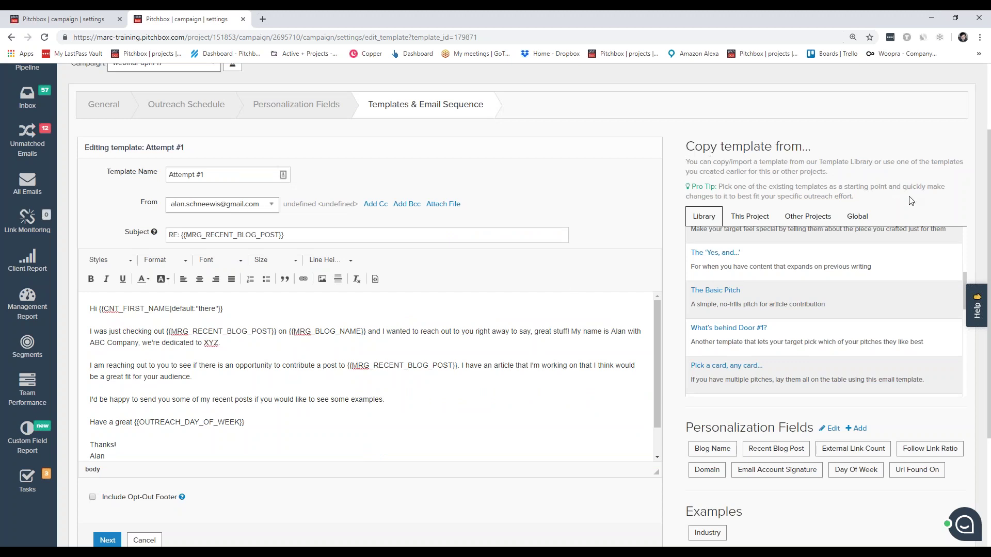
Step: Look through the templates available from this project and other projects, and return to the library templates
click(751, 216)
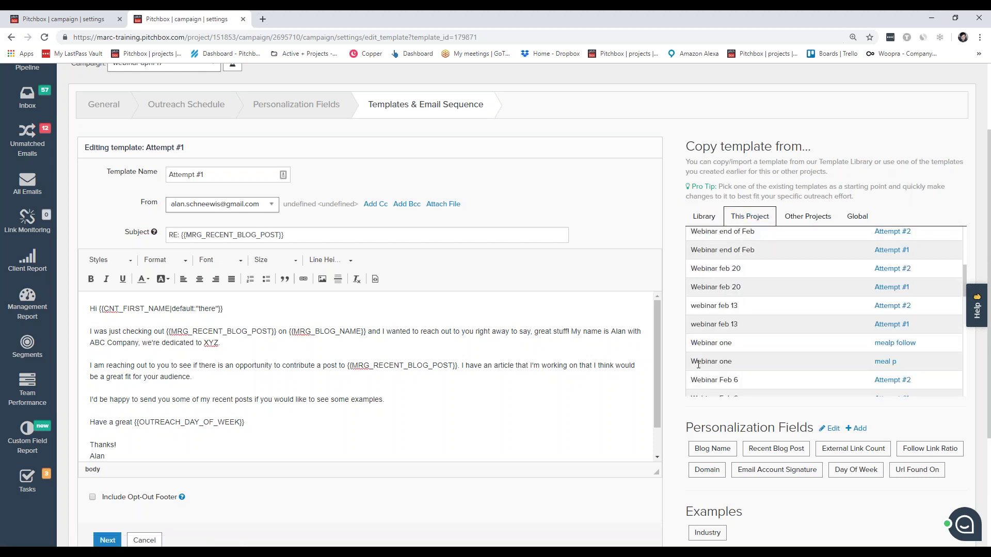
click(808, 216)
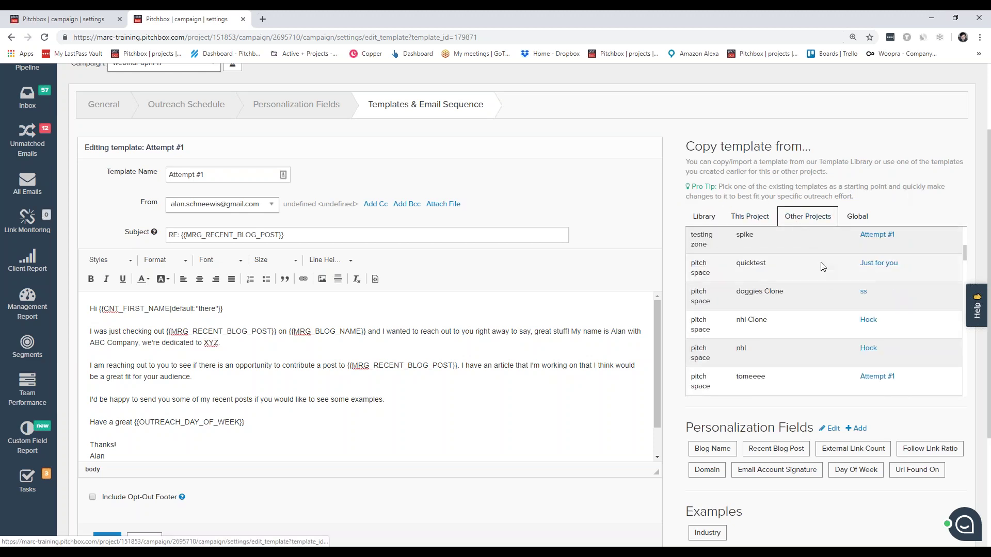
click(704, 216)
Step: Preview the Attempt #1 email with Smart Preview sample data and save the template
scroll(588, 336, down, 1)
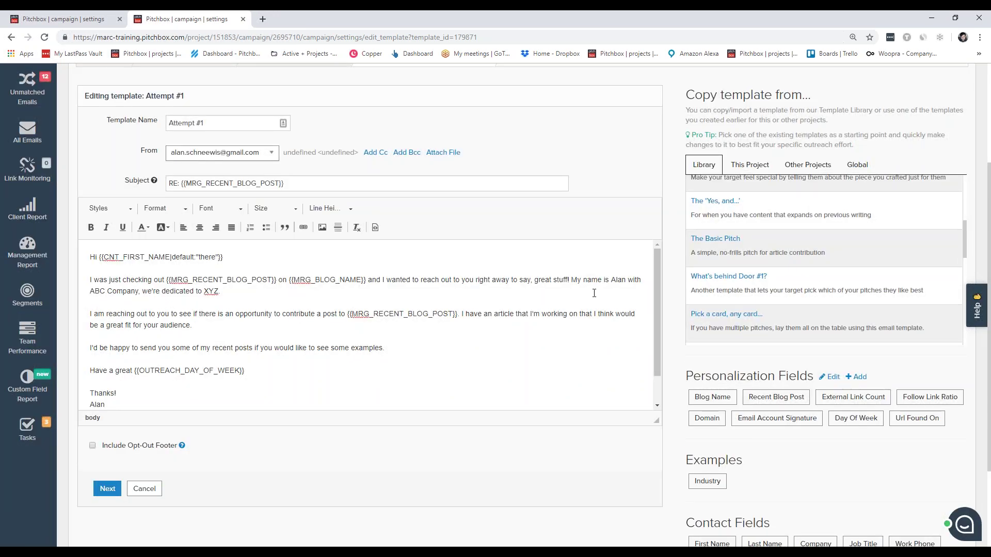
scroll(403, 452, down, 1)
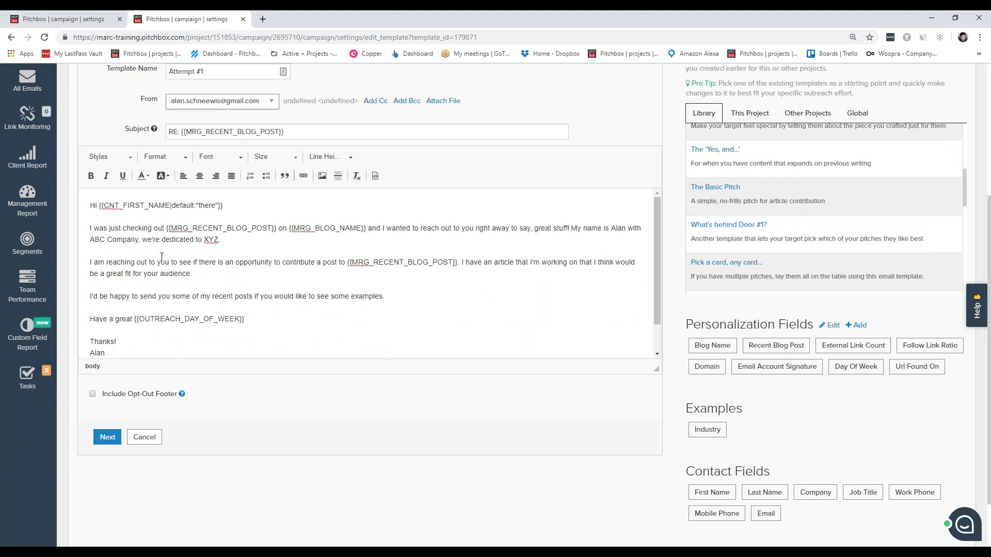
click(103, 442)
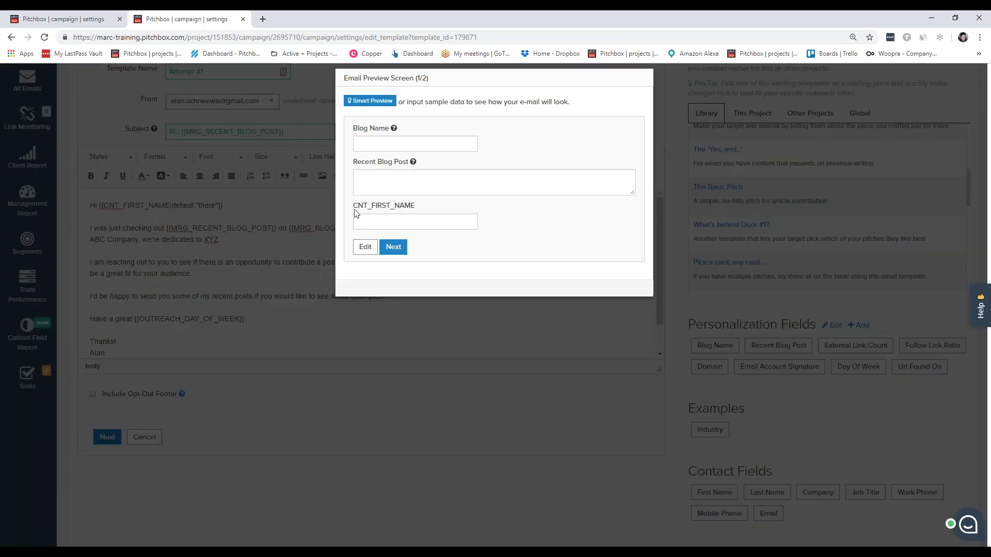
click(365, 102)
click(394, 246)
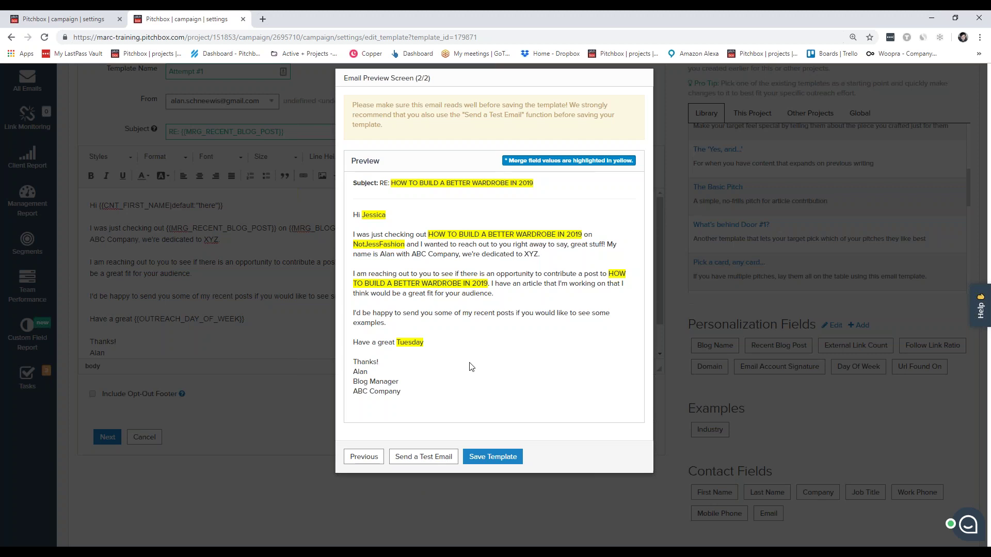
click(495, 459)
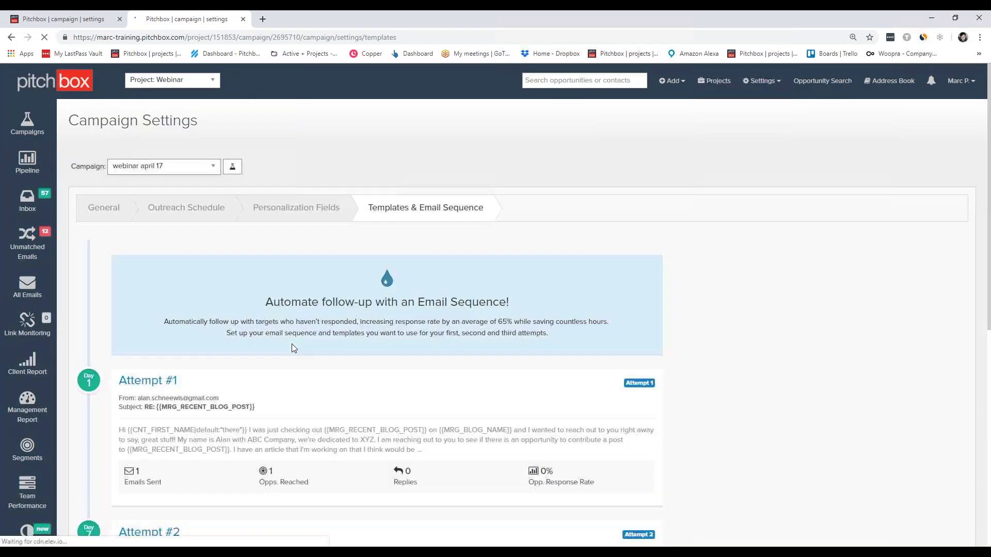
Step: Reopen the Attempt #1 template and view the editor's image insertion properties without adding an image
scroll(365, 362, down, 4)
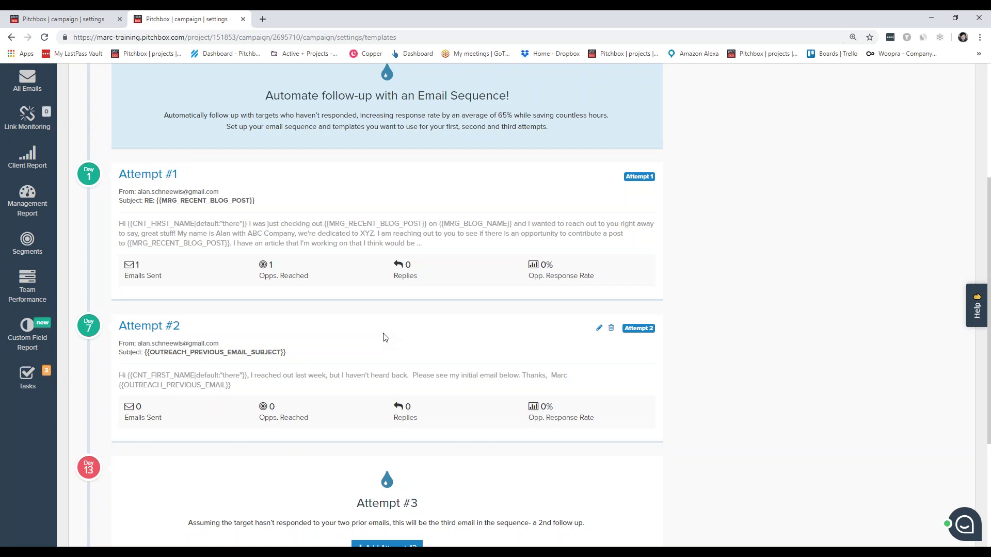
click(611, 176)
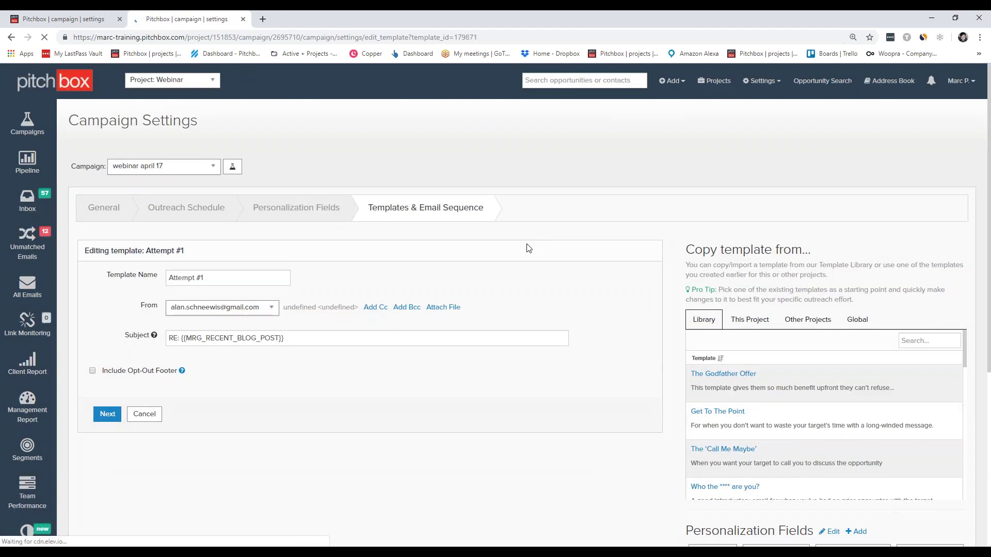
scroll(527, 249, down, 1)
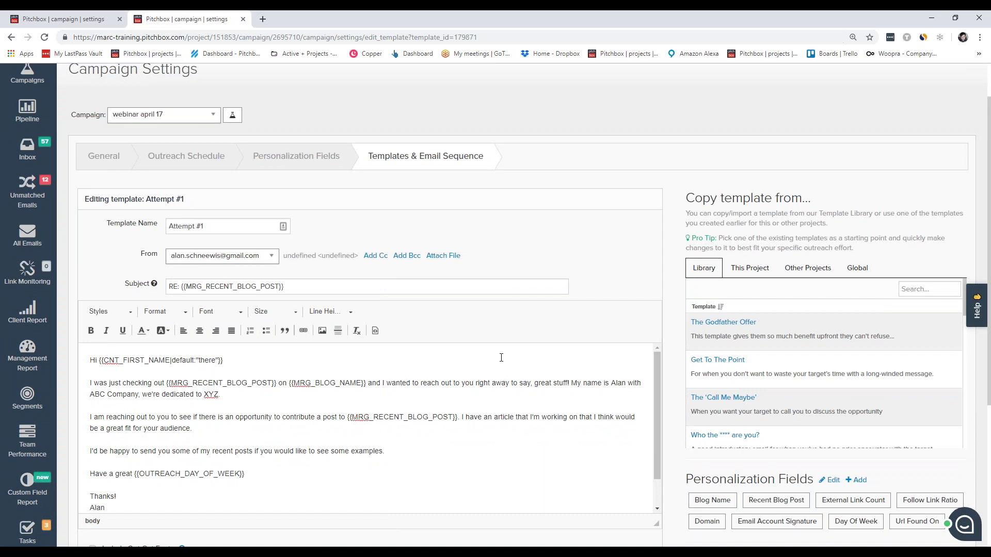
scroll(436, 398, down, 3)
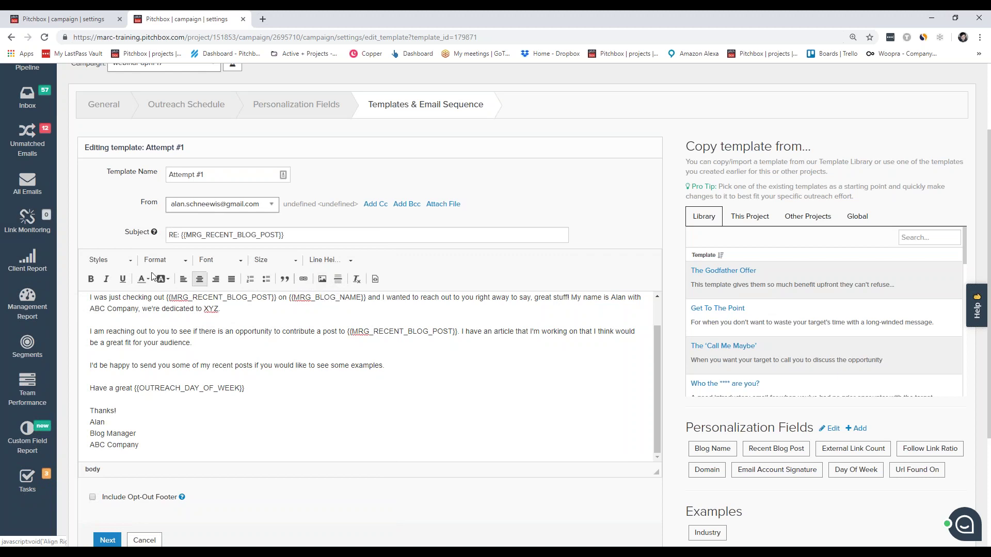
click(322, 279)
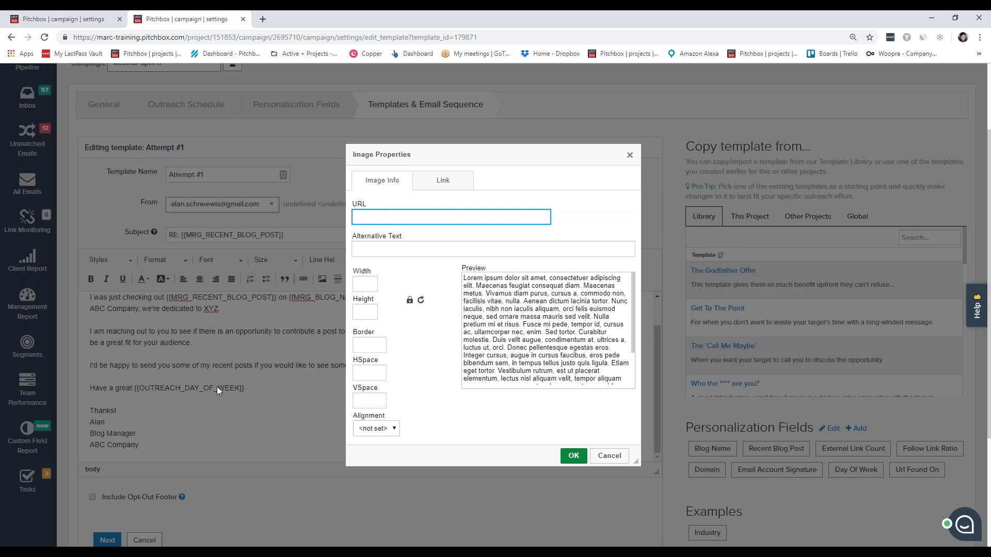
click(631, 155)
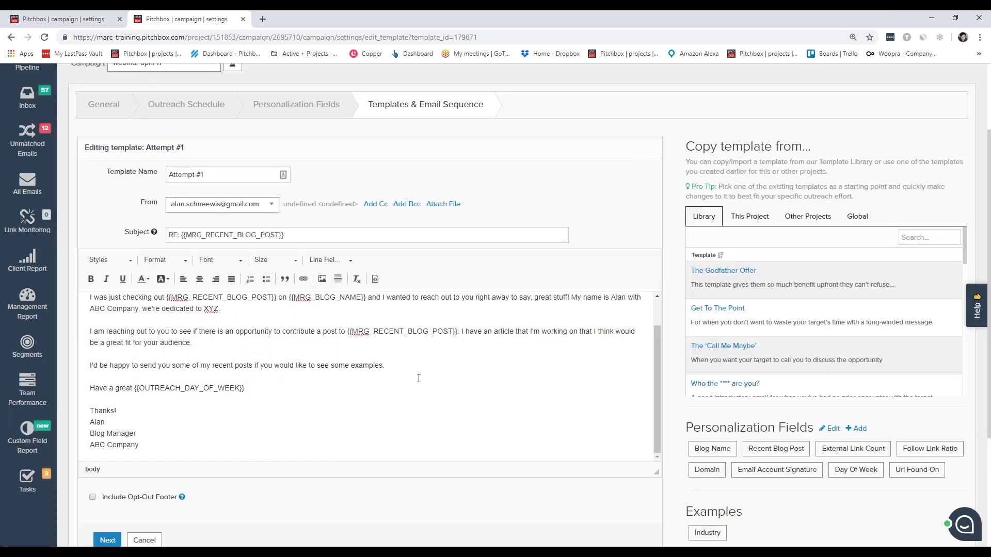
Step: Examine the sign-off lines in the Attempt #1 email and the sender accounts available for the template
scroll(418, 378, up, 1)
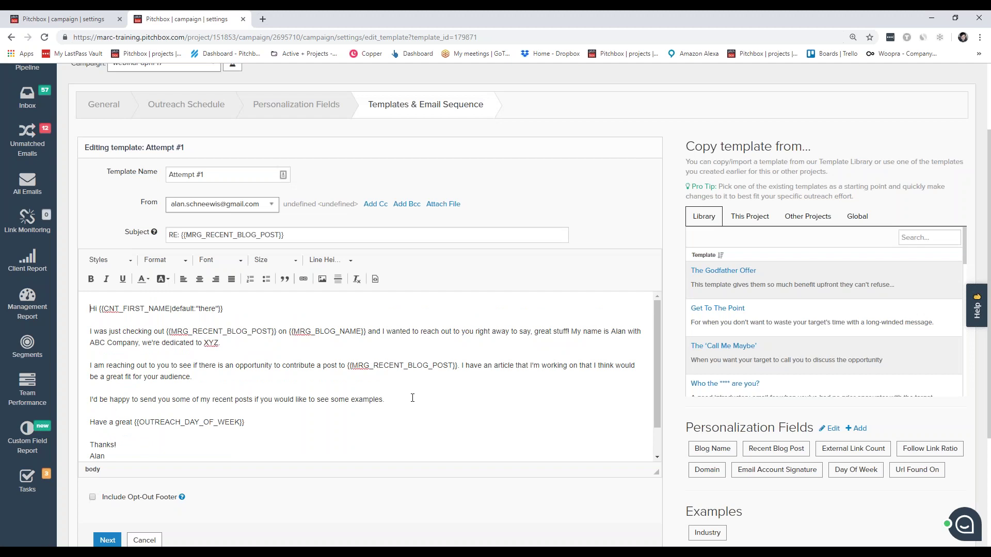
scroll(412, 398, down, 1)
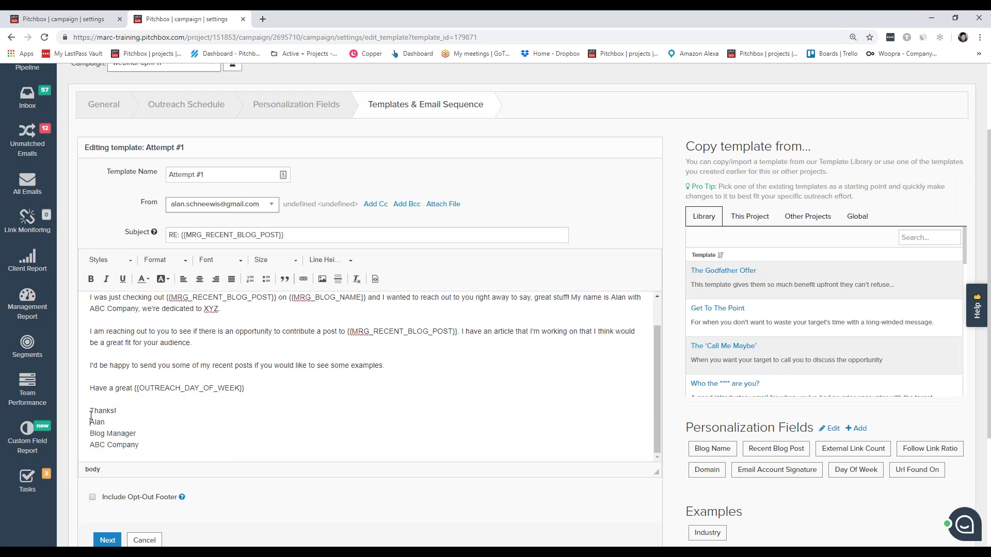
drag(96, 408, 165, 449)
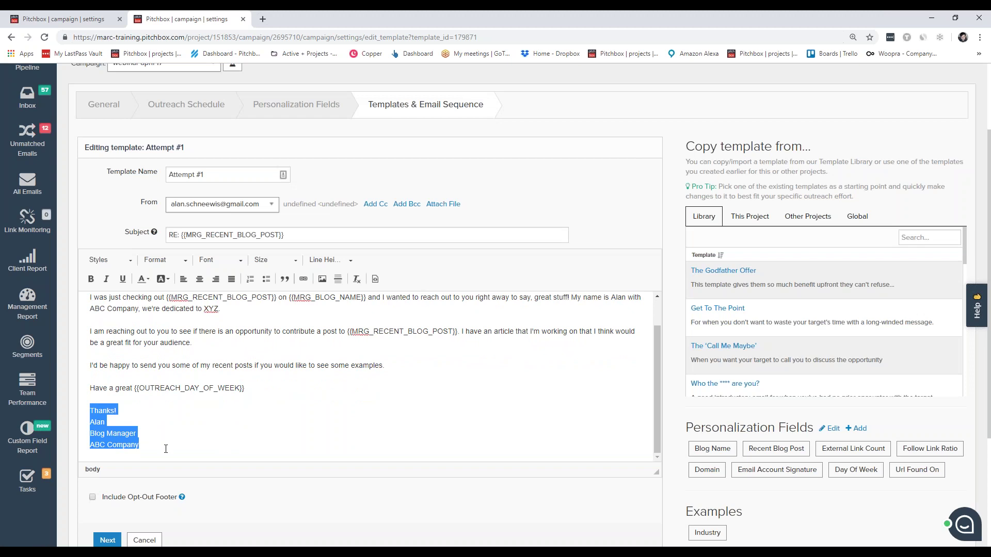
click(166, 448)
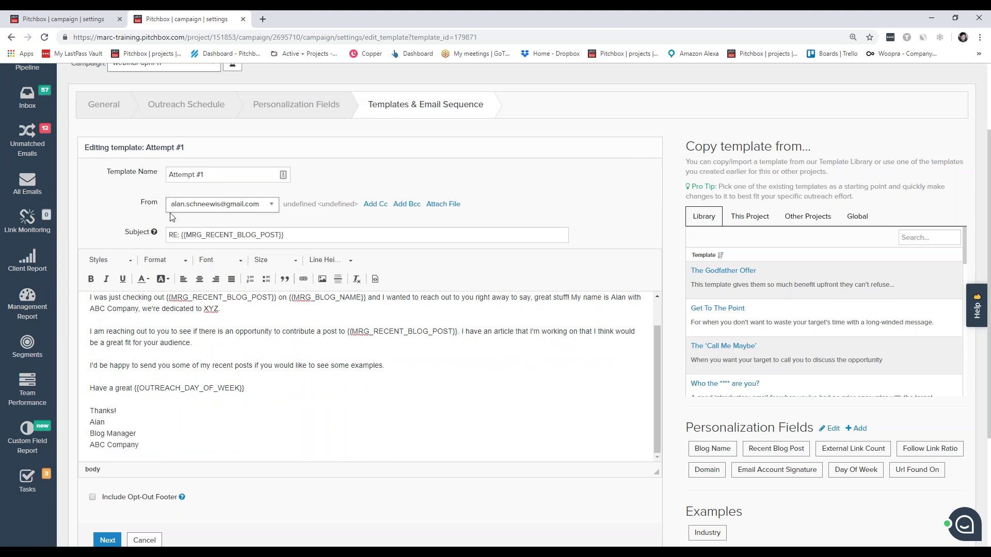
click(189, 210)
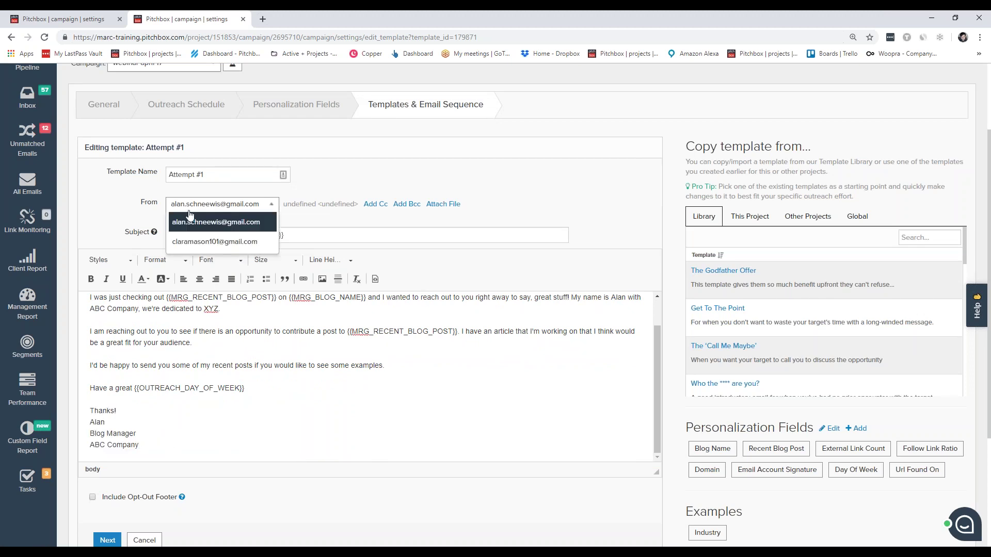
Step: Insert the Email Account Signature personalization field after Blog Manager in the sign-off and review the available sender accounts
click(575, 431)
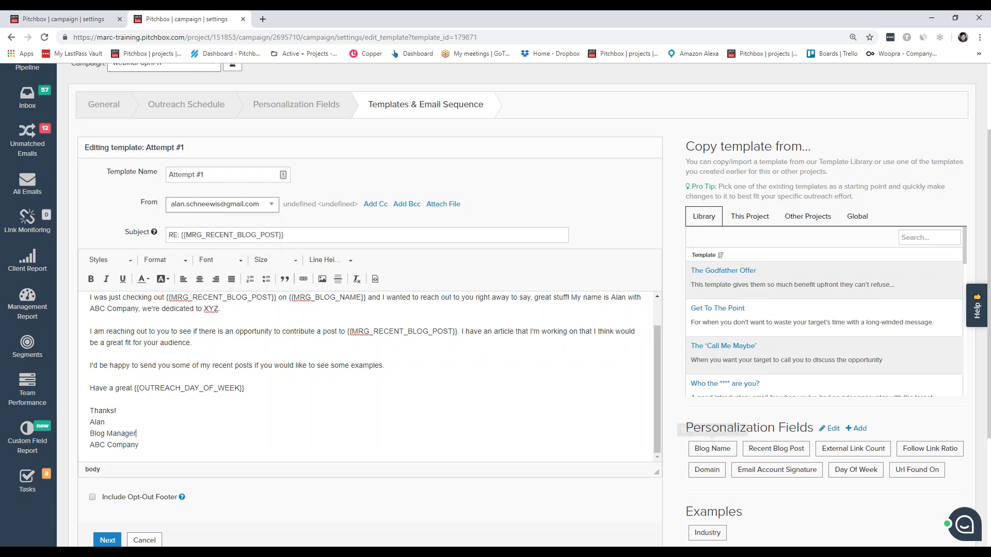
click(794, 471)
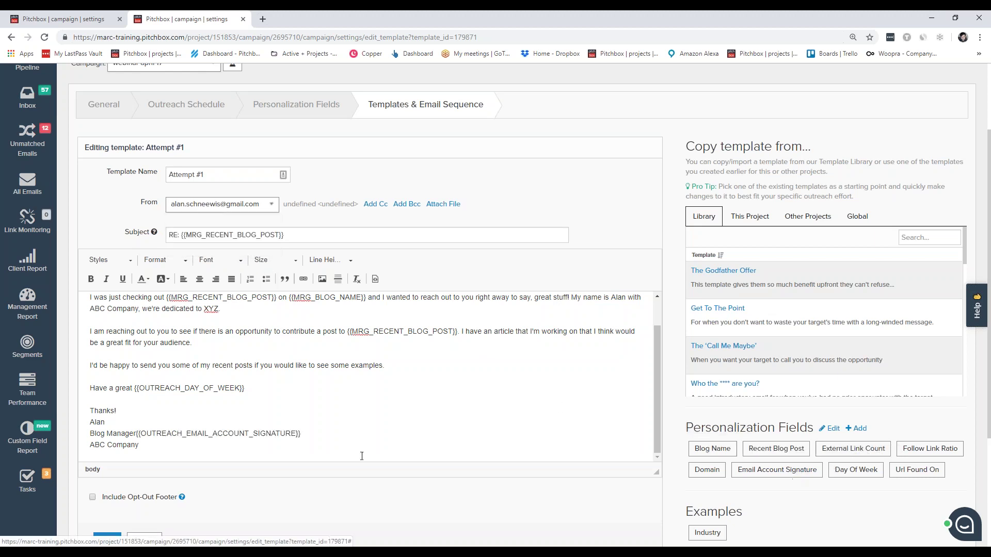
click(196, 204)
click(200, 231)
click(204, 206)
click(206, 221)
drag(164, 459, 137, 445)
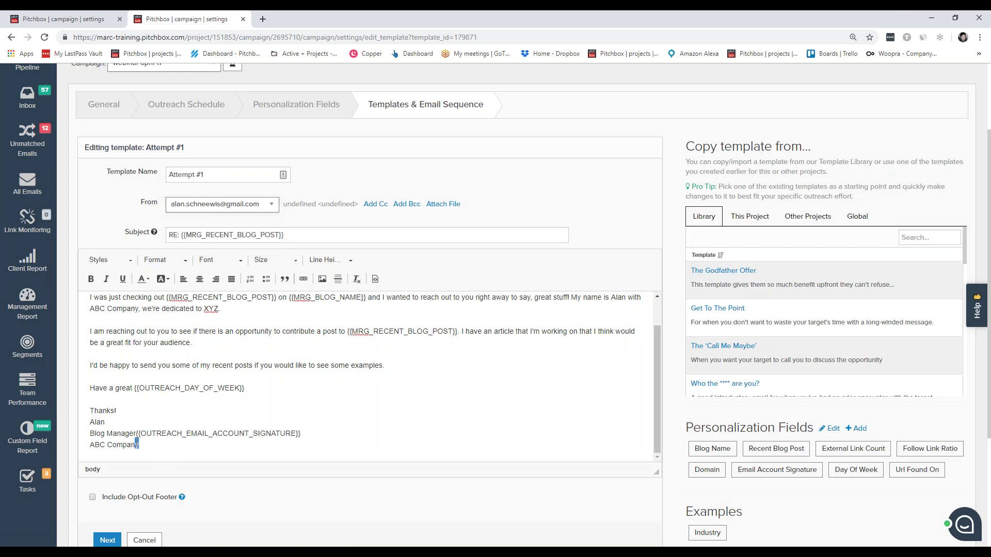
Step: Open the email signature editor of the first connected email account from the account settings
scroll(457, 417, up, 6)
click(762, 81)
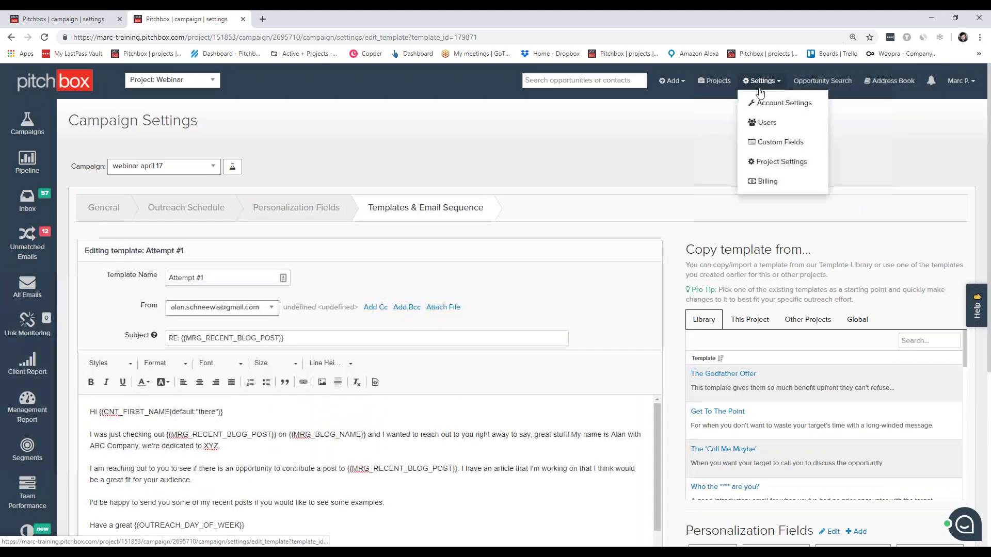
click(762, 102)
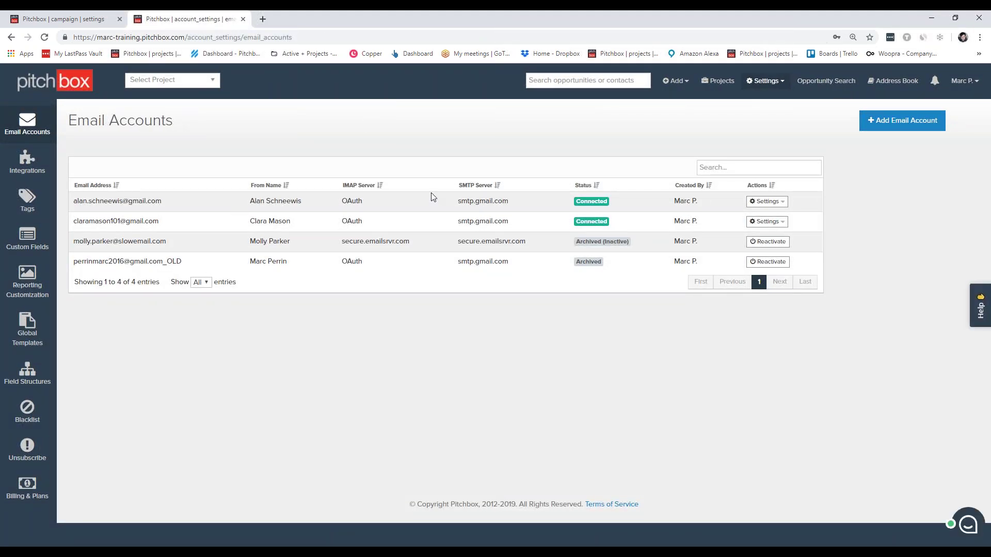
click(766, 202)
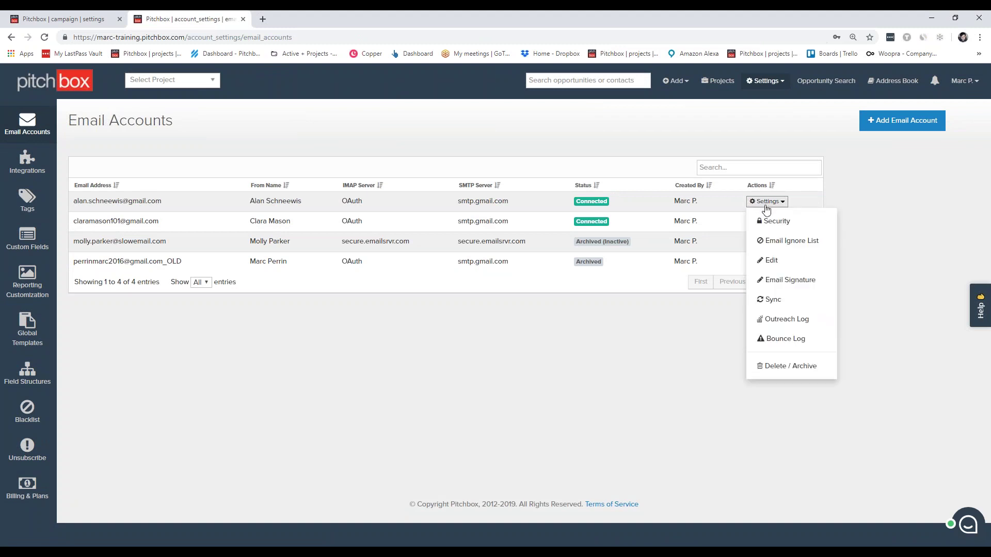
click(788, 279)
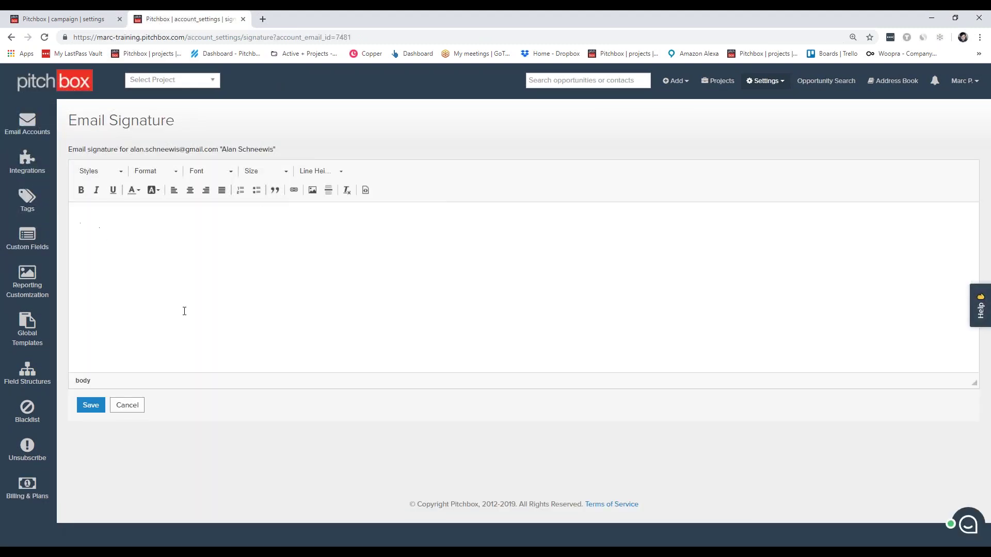
Step: View the signature editor's image insertion properties without adding an image and return to the Attempt #1 template
click(313, 190)
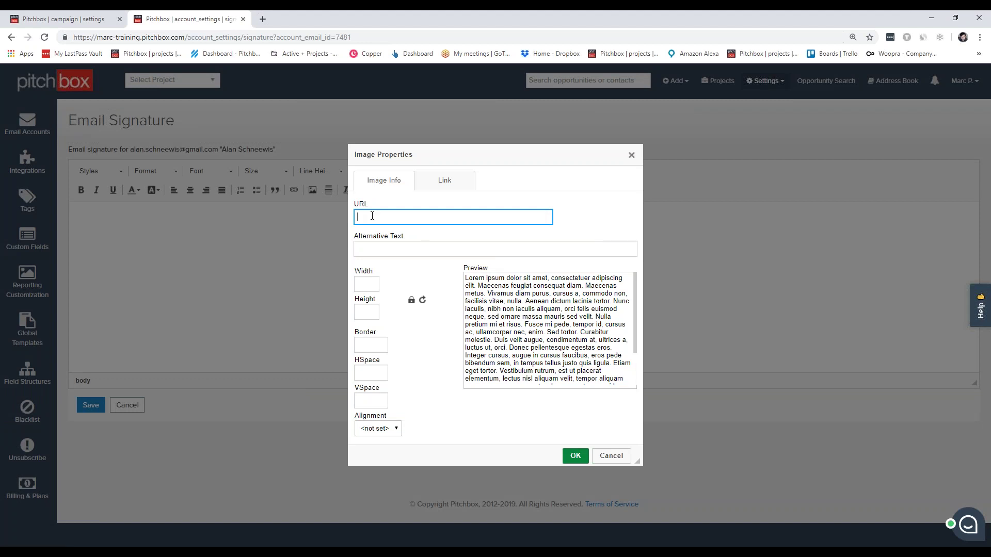
click(631, 155)
key(alt+Left)
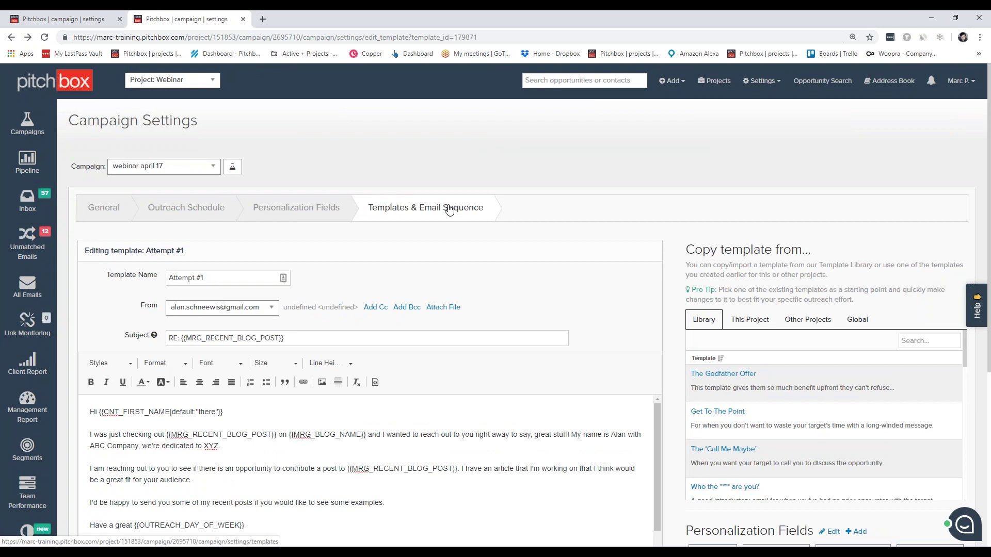
Step: Open the campaign's outreach schedule and reveal its advanced options
click(177, 212)
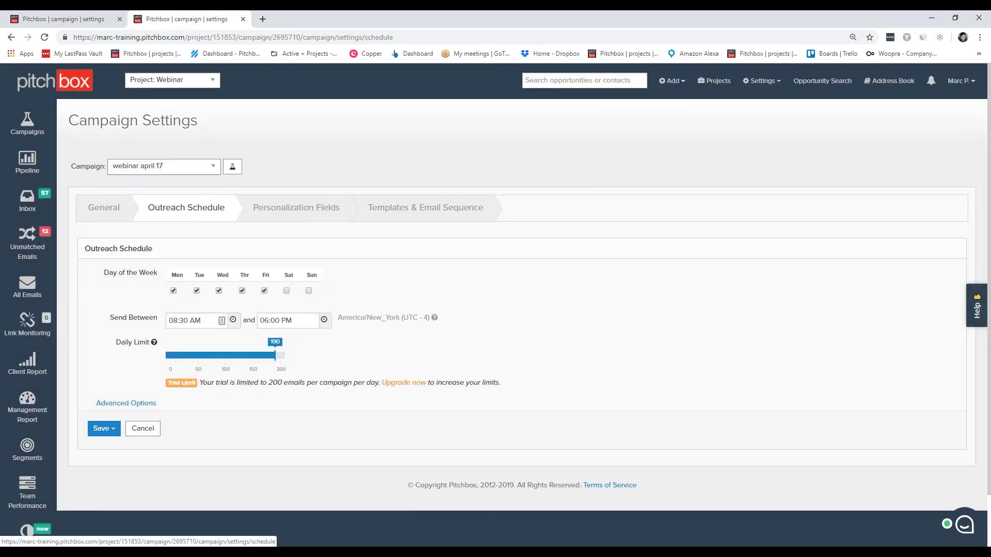
scroll(136, 263, down, 1)
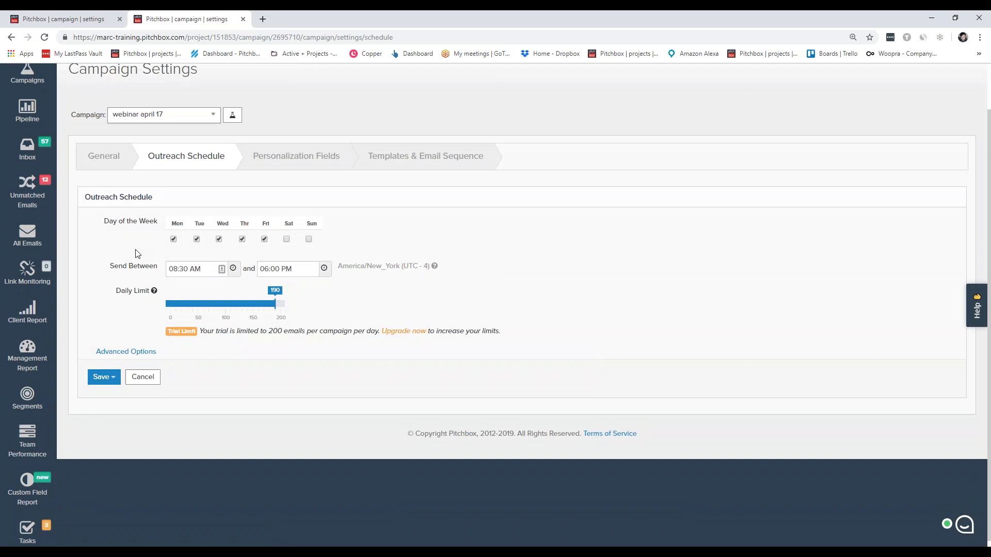
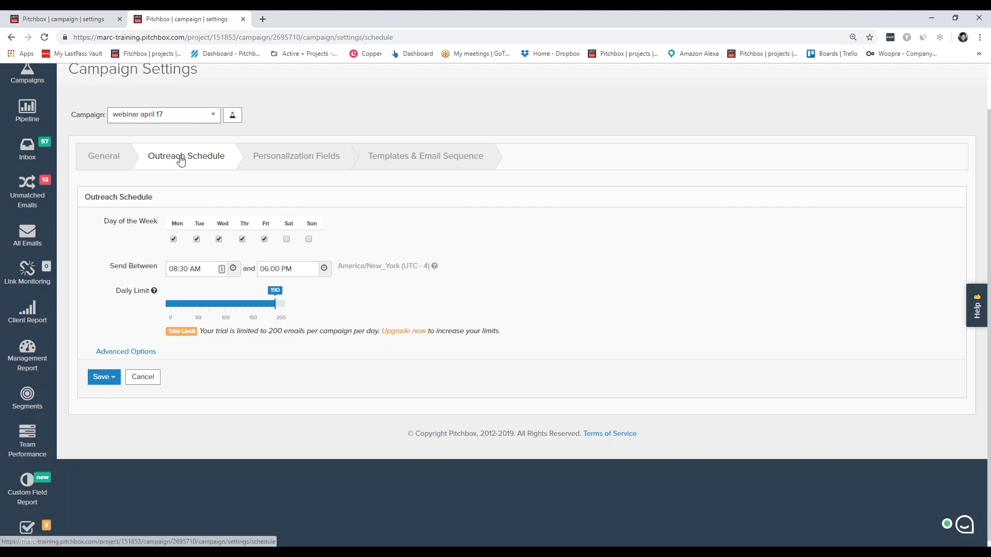
click(114, 354)
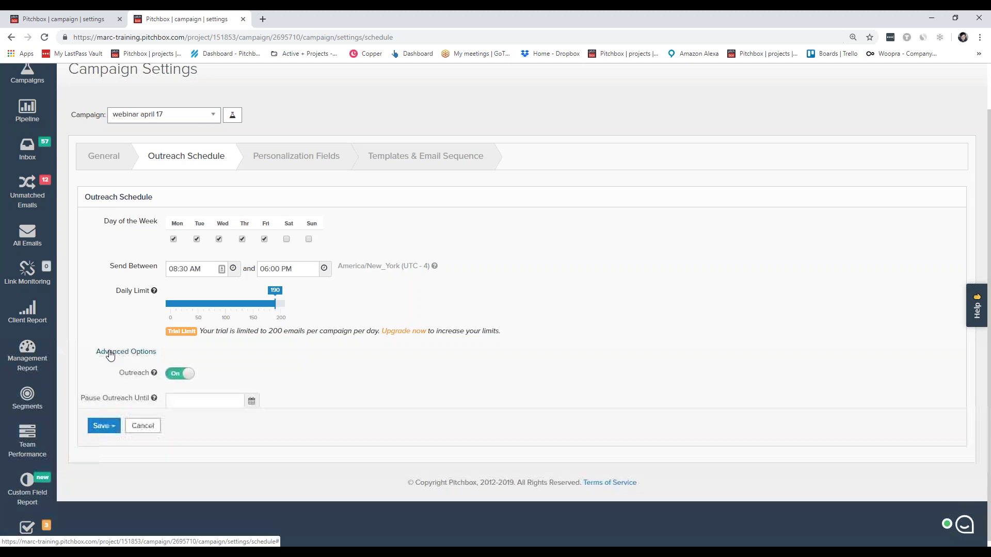
Step: Switch the campaign's outreach off and back on
click(180, 375)
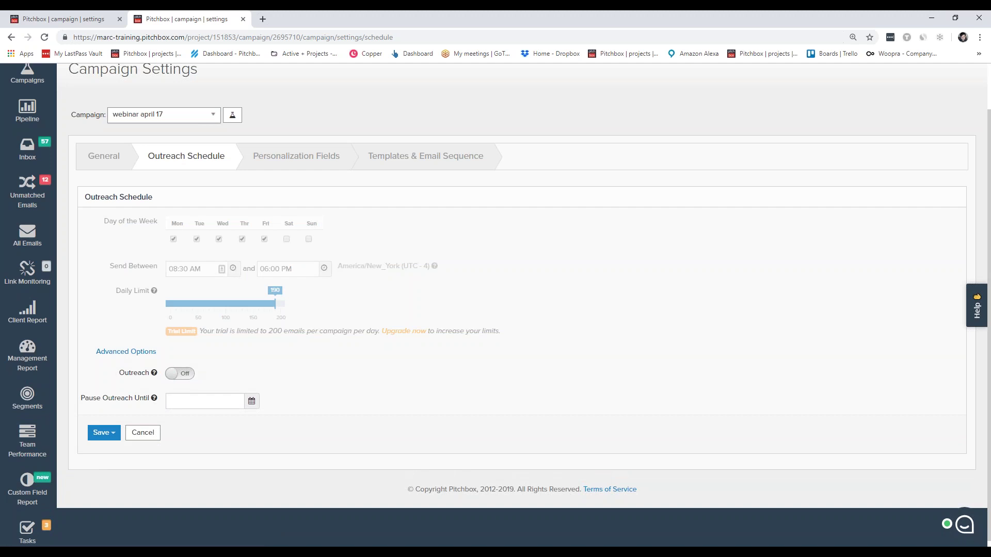
click(177, 378)
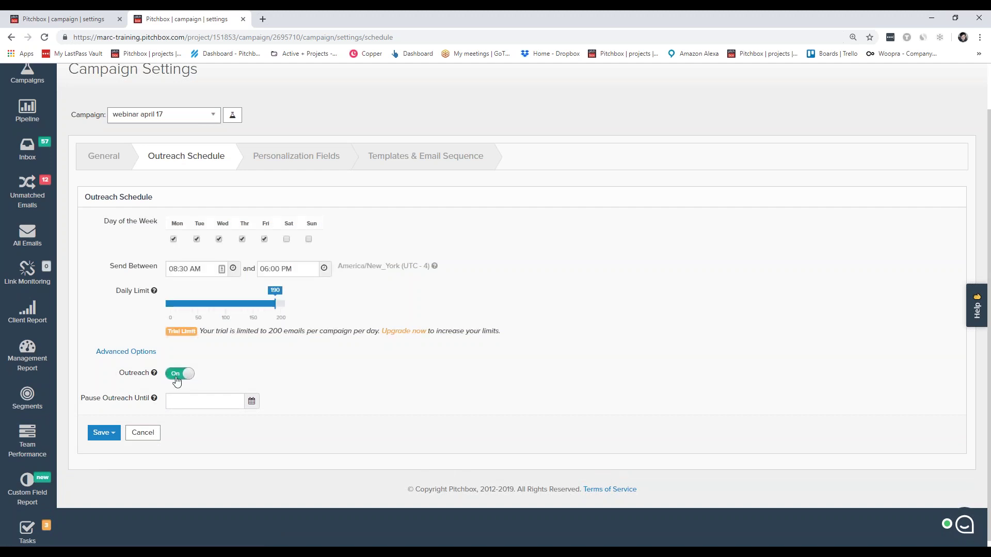
scroll(406, 413, up, 1)
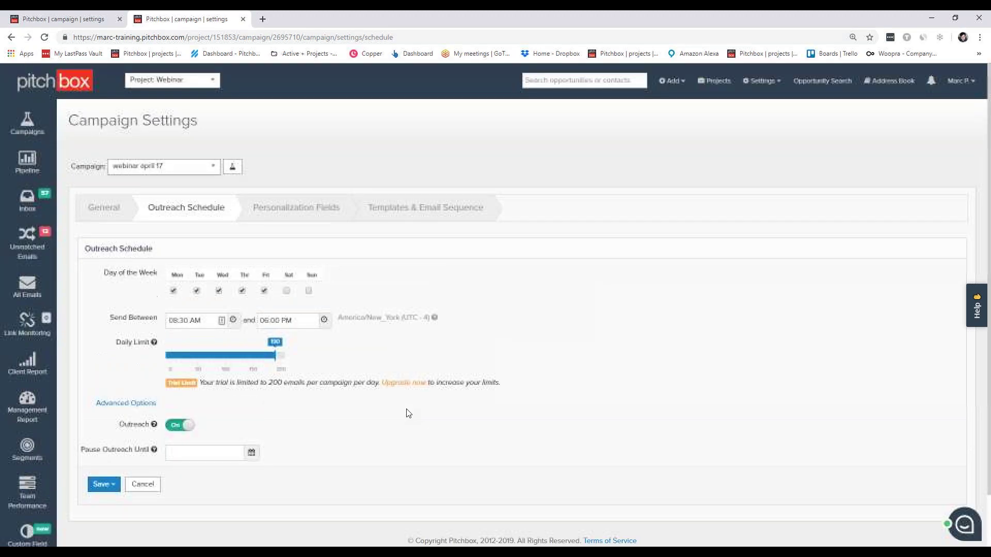
Step: Open the Compose list of the webinar april 17 campaign and select the lover.ly and mmlafleur.com opportunities
click(232, 167)
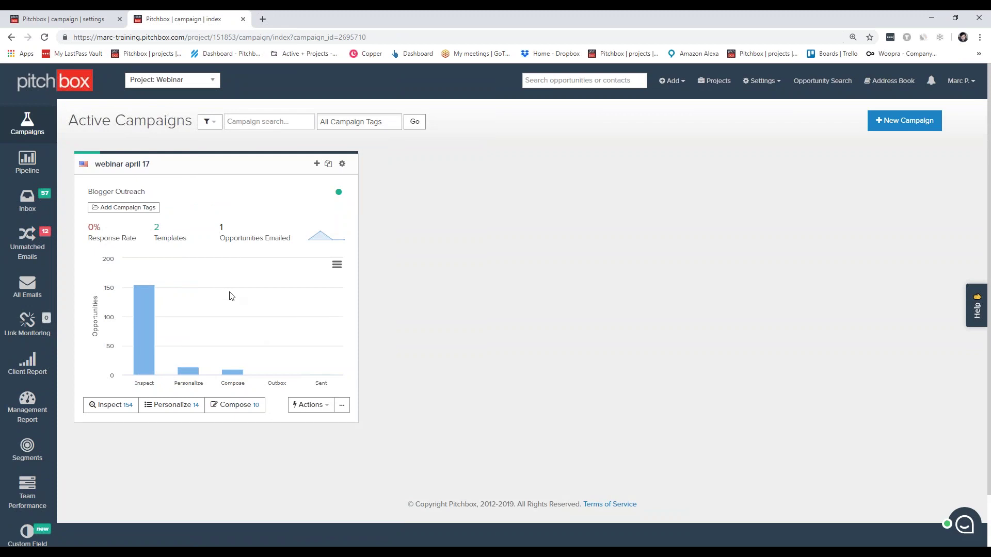
click(233, 371)
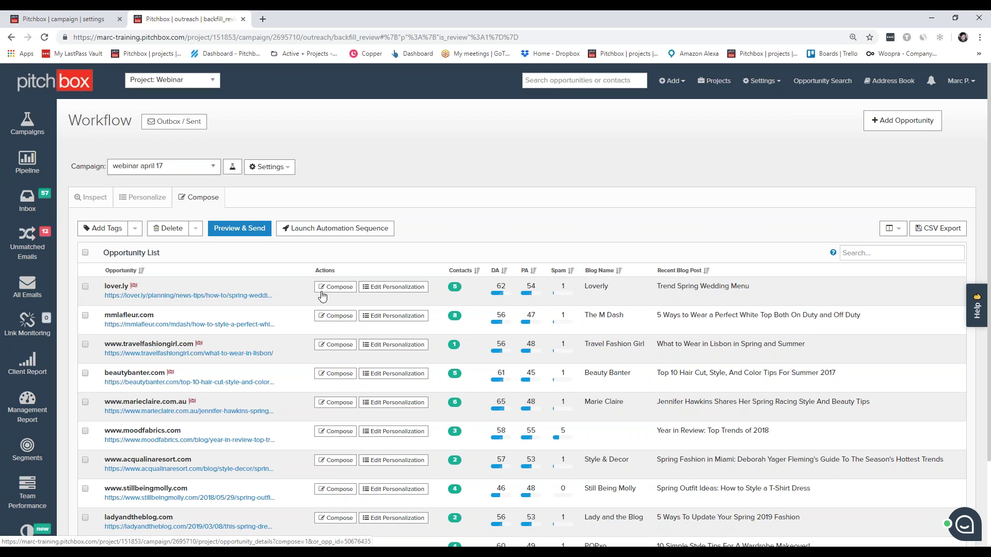
click(86, 287)
click(86, 316)
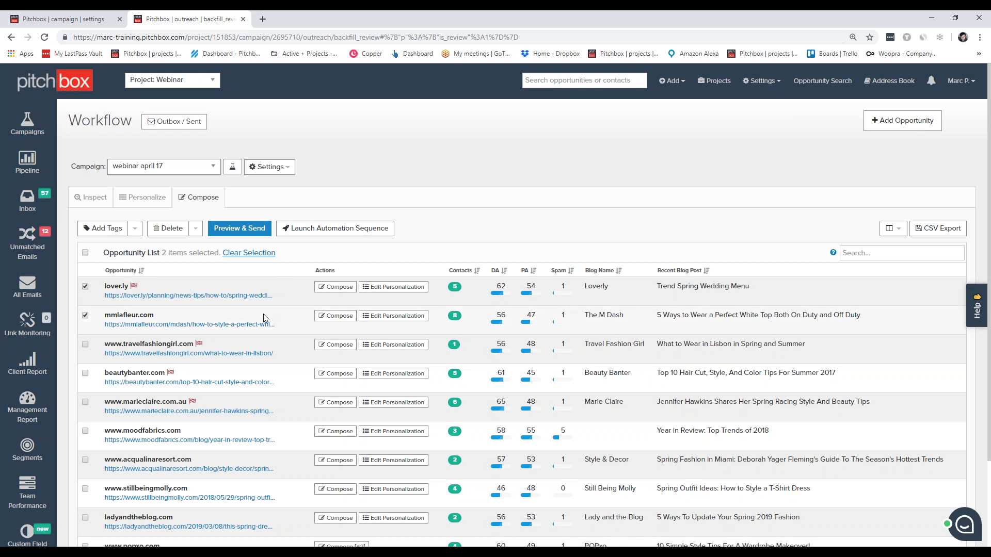
Step: Reduce the selection to only lover.ly and open the preview of its outreach email
click(85, 315)
click(85, 287)
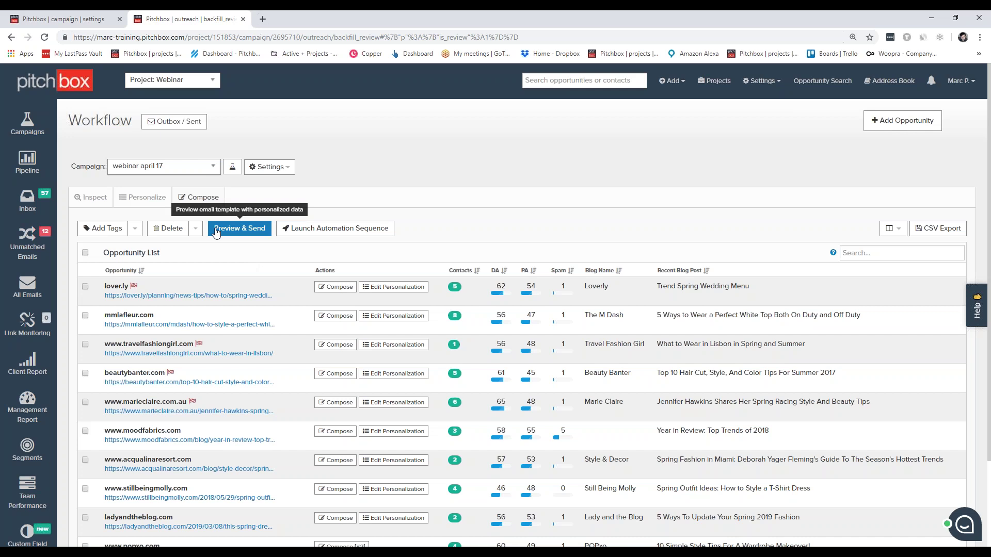
click(85, 286)
mouse_move(112, 284)
click(240, 229)
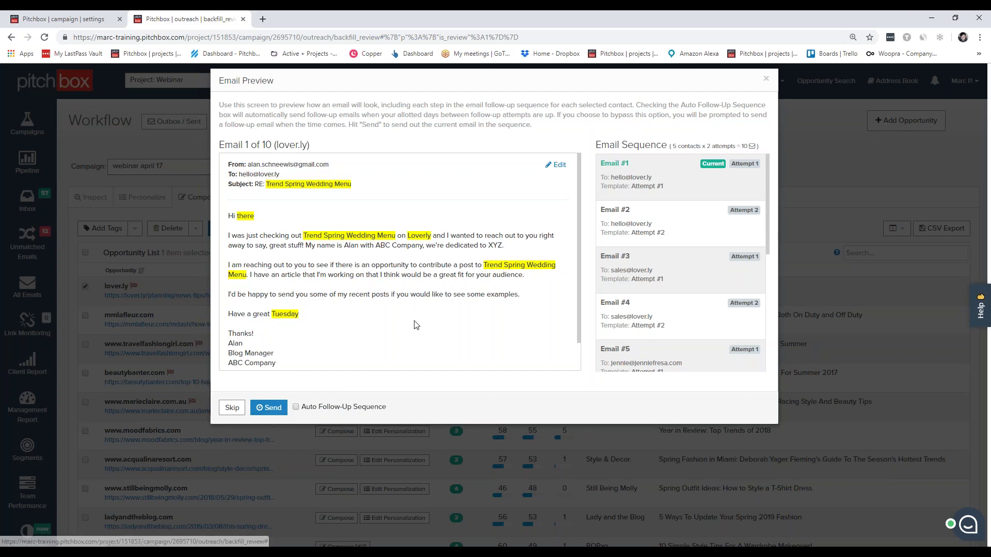
Step: Preview Email #2 and Email #3 of the lover.ly sequence and return to Email #1
mouse_move(631, 225)
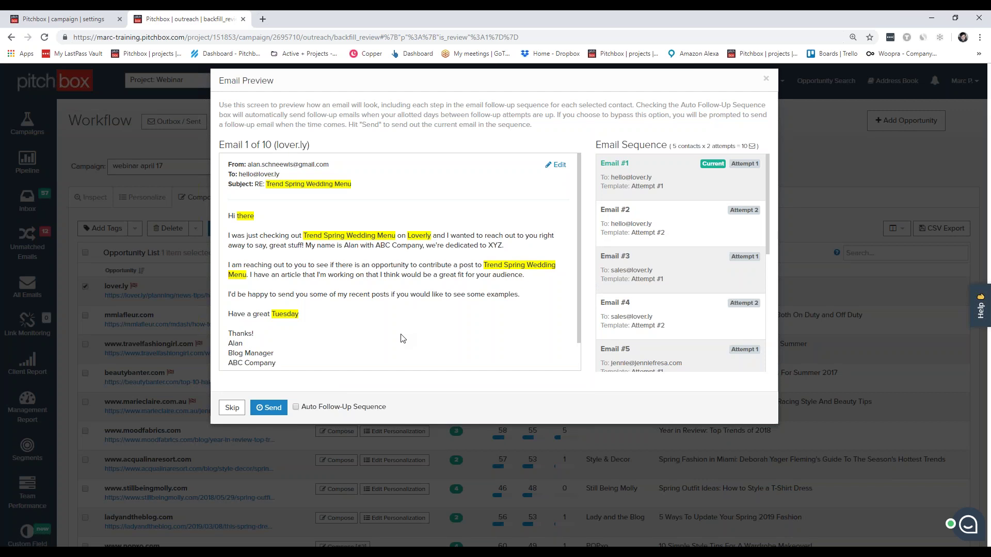
click(645, 211)
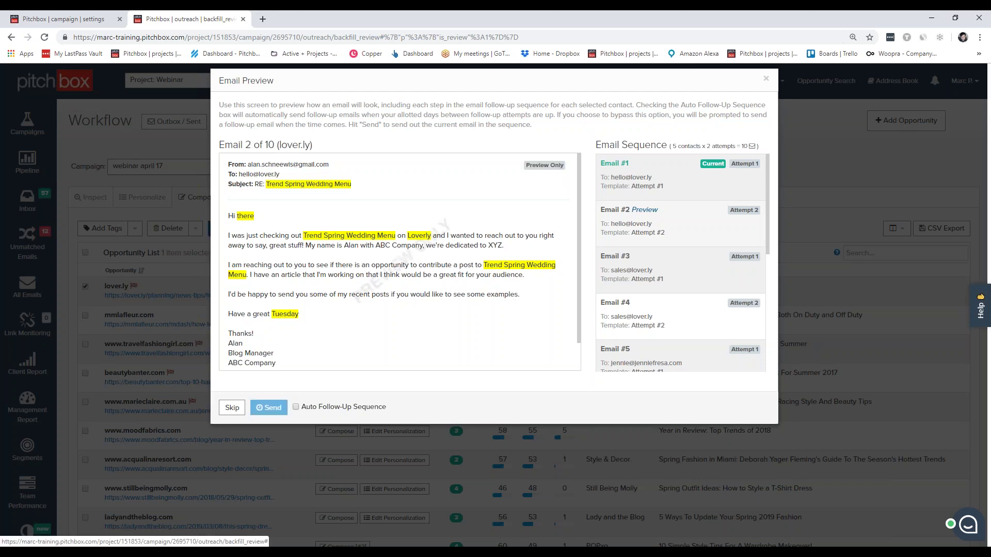
click(644, 257)
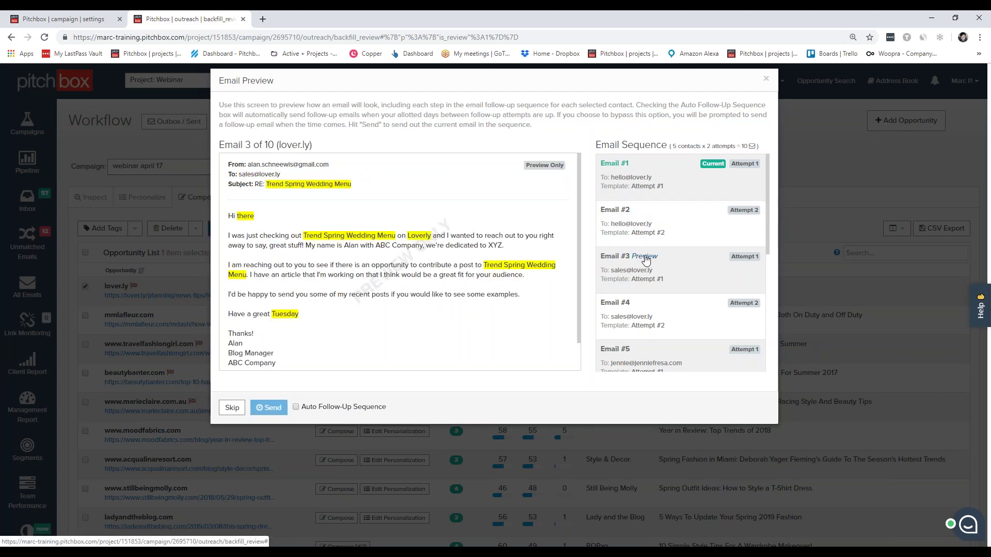
click(640, 163)
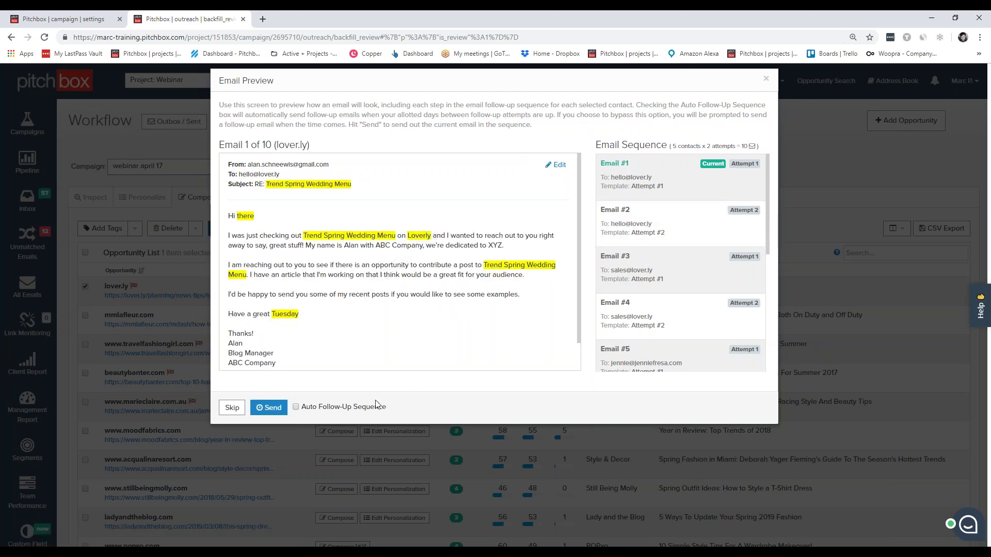
Step: Turn the Auto Follow-Up Sequence on and off again, and close the email preview without sending
click(296, 407)
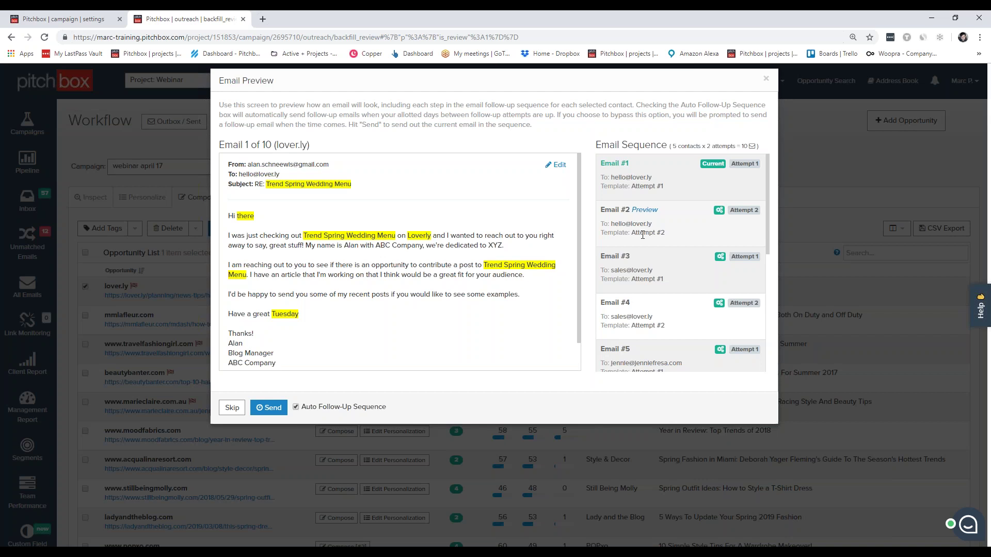
click(297, 407)
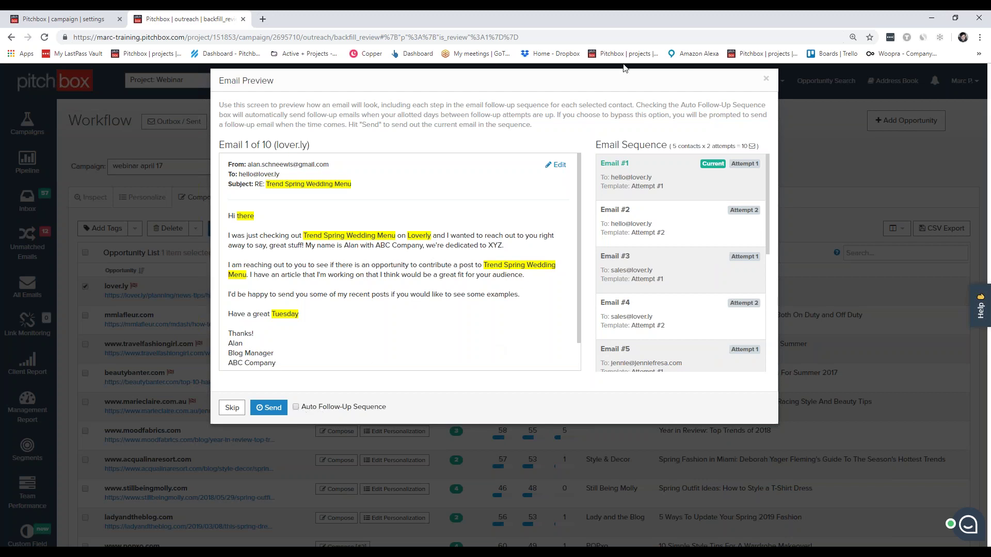
click(766, 78)
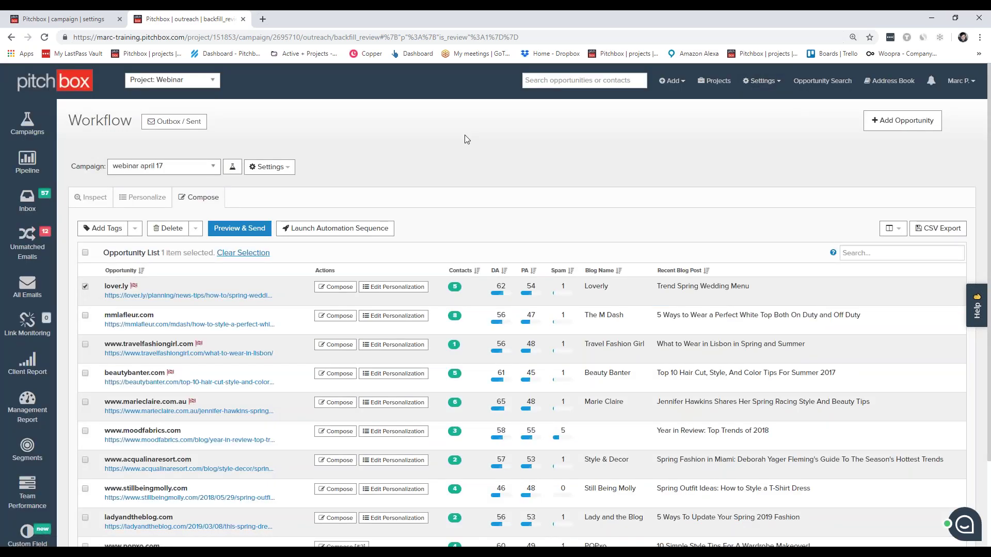
Step: Return to the active campaigns and open the project's inbox of emails requiring action
click(232, 167)
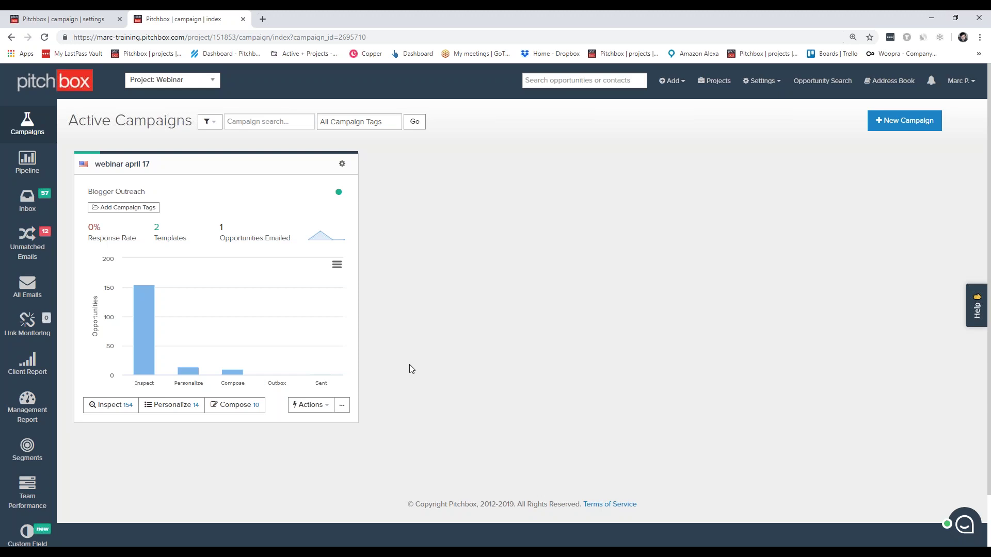
click(27, 199)
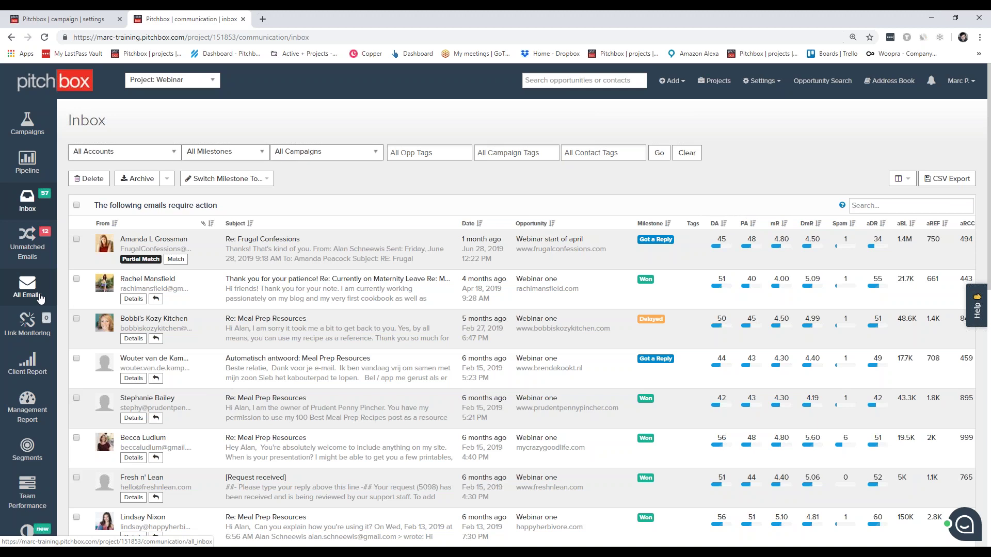
Step: Open the details of the bobbiskozykitchen.com reply and review the opportunity's history, metrics, contacts and earlier outreach attempts
click(140, 341)
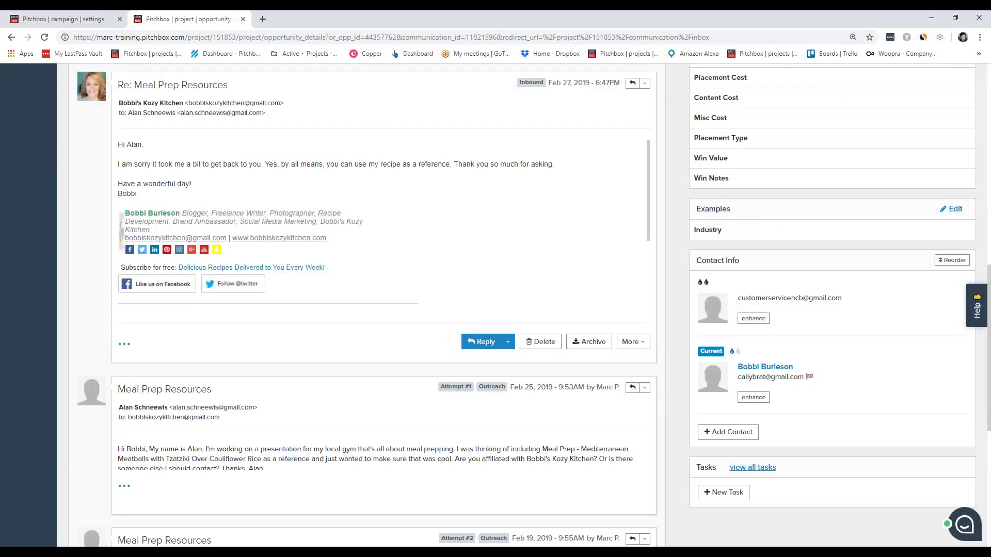
scroll(684, 212, up, 8)
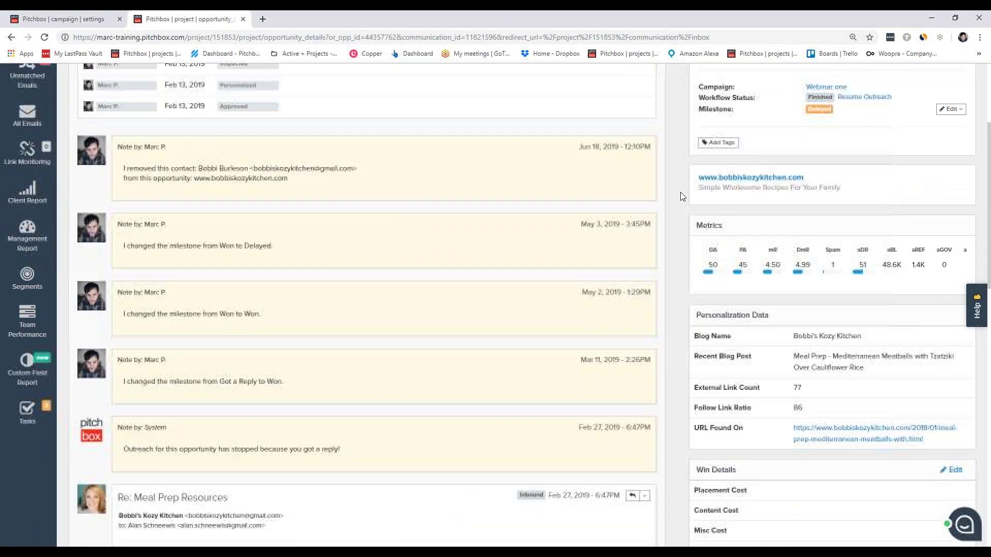
scroll(681, 196, up, 1)
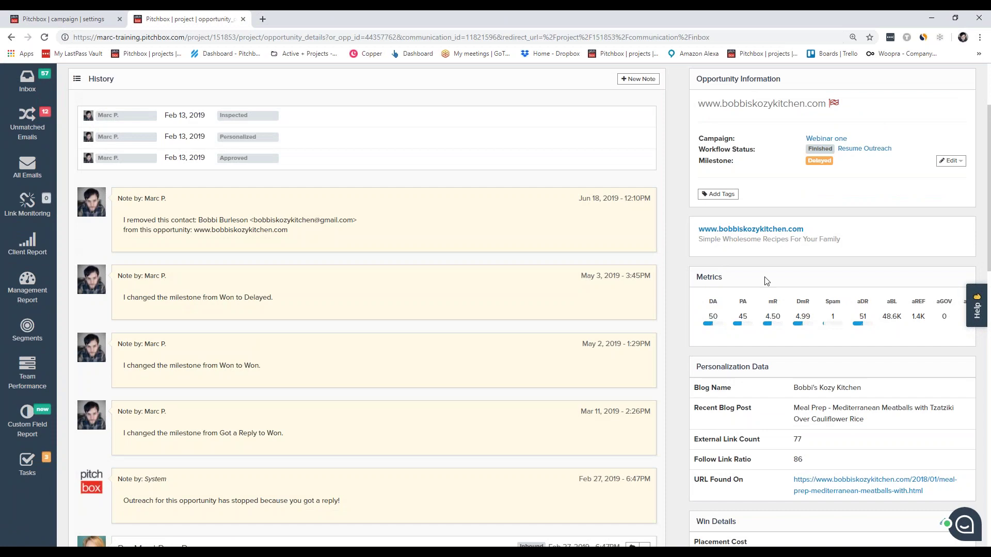
scroll(766, 282, down, 8)
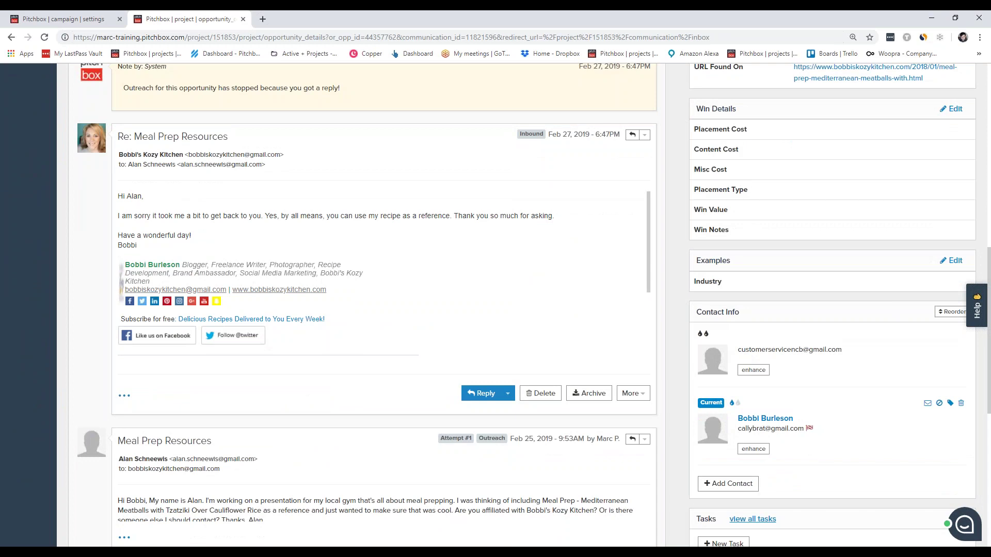
scroll(749, 416, down, 4)
scroll(624, 447, down, 4)
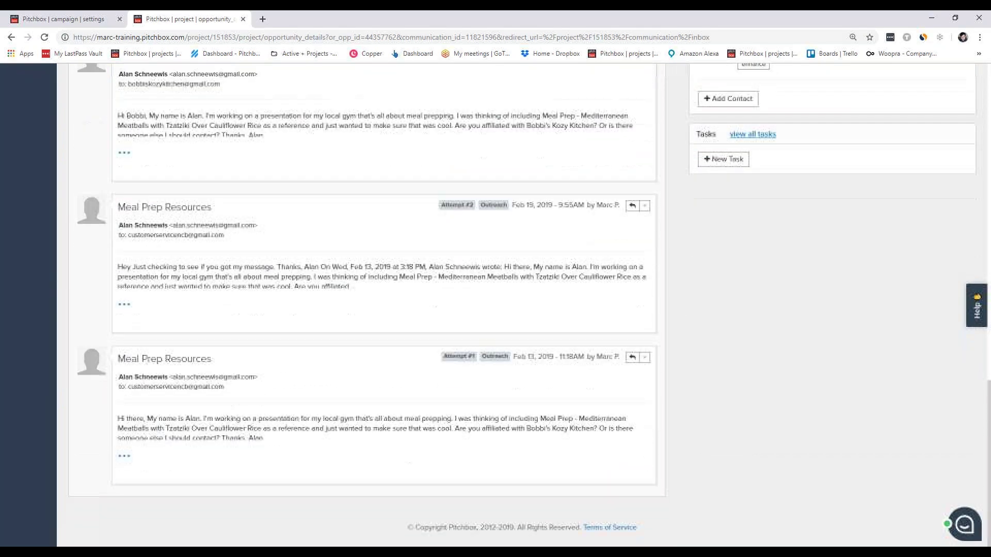
scroll(465, 366, up, 2)
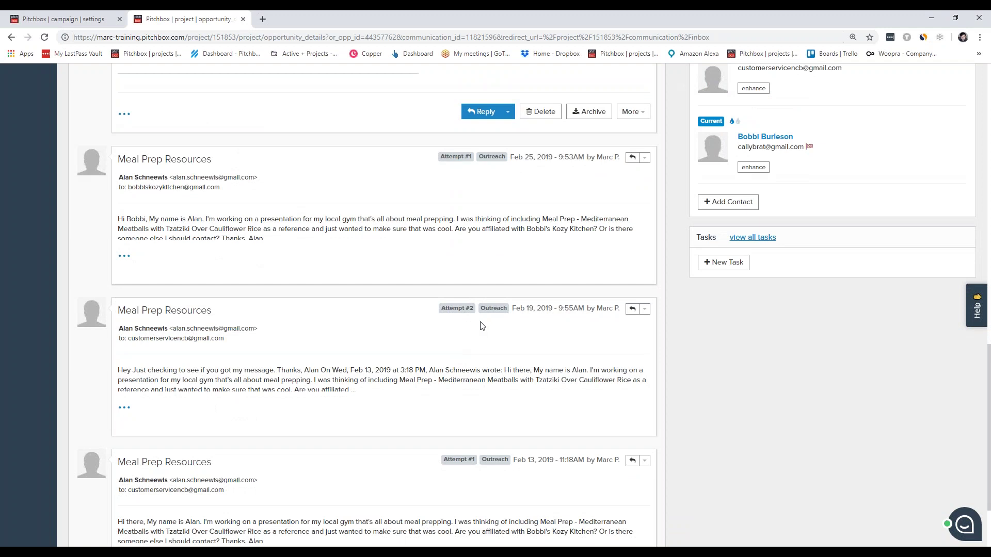
scroll(480, 326, up, 3)
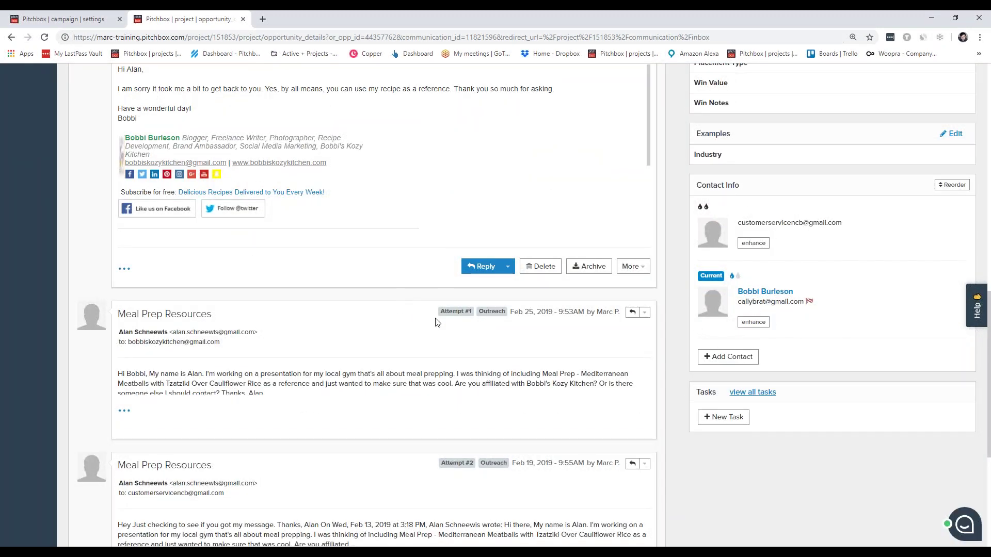
scroll(423, 302, up, 3)
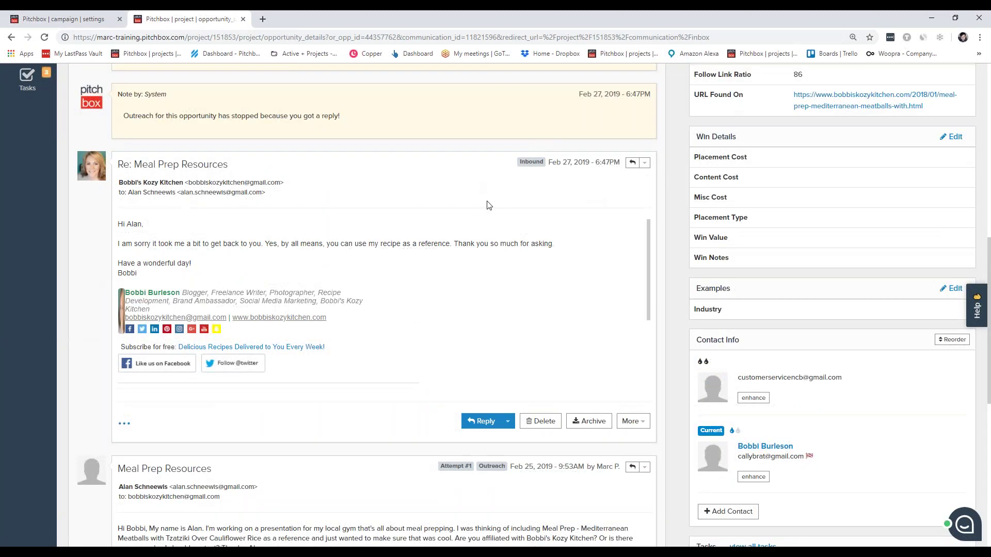
Step: Examine the inbound Re: Meal Prep Resources reply and the system note about why outreach stopped
drag(498, 167, 539, 162)
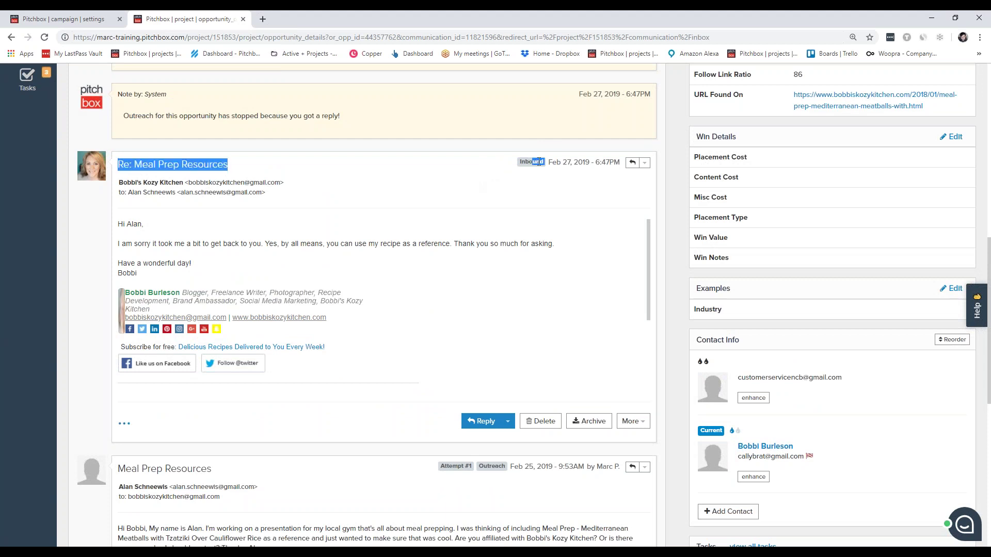
click(494, 167)
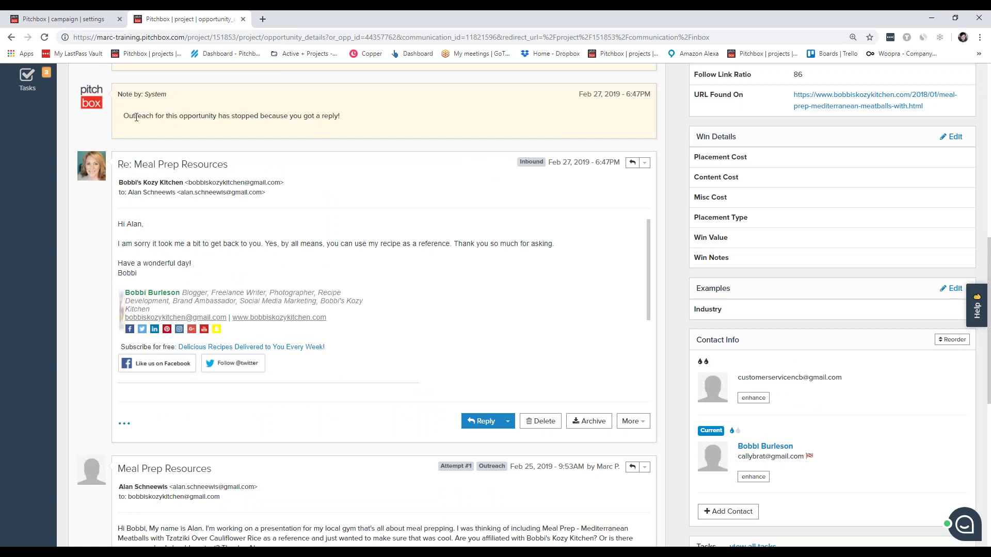
drag(123, 117, 357, 122)
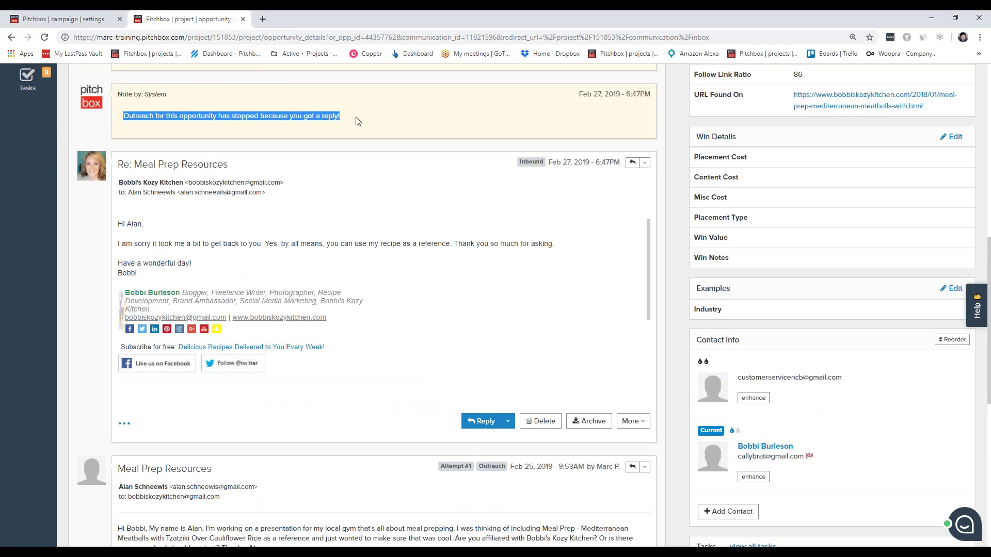
click(397, 278)
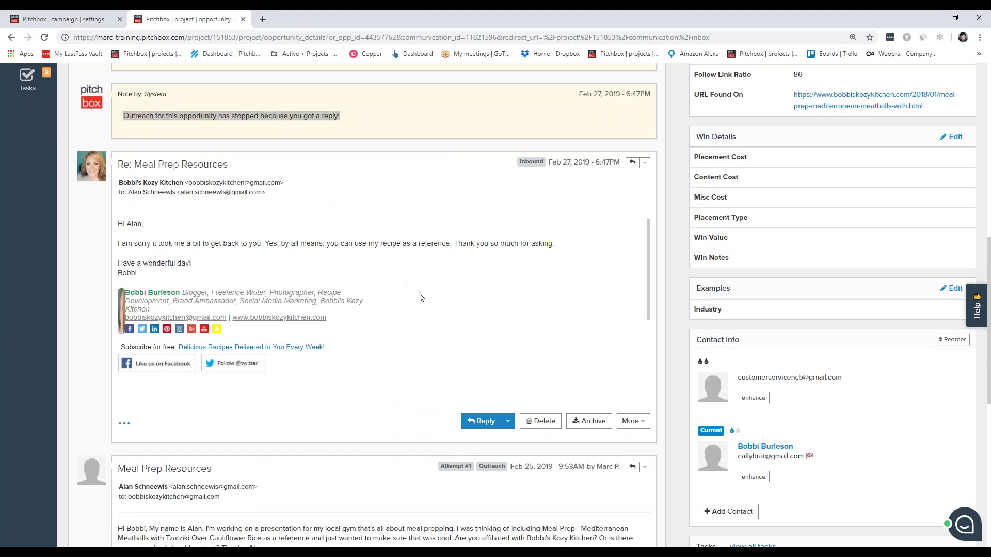
Step: Open a reply to the Meal Prep Resources email and view its milestone options without choosing one
click(470, 422)
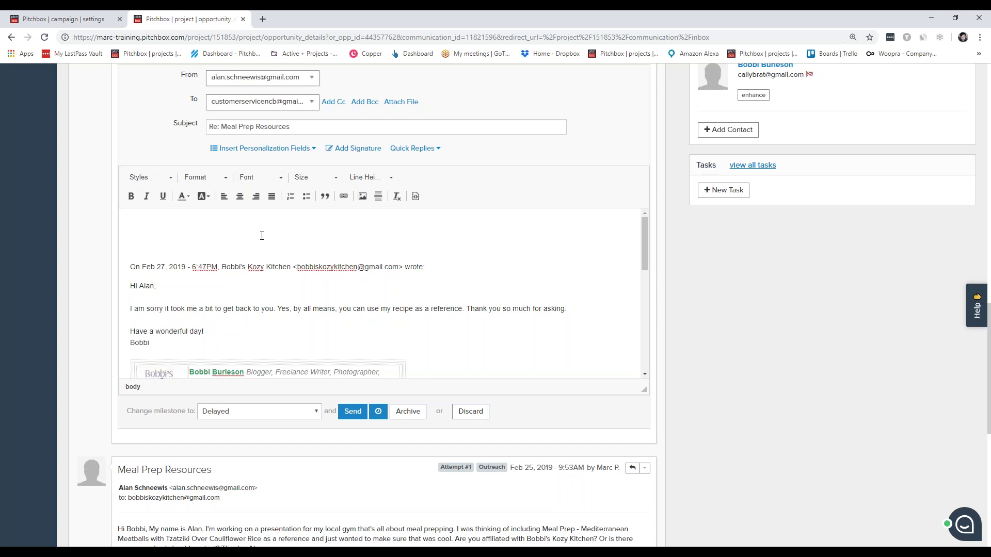
scroll(735, 392, up, 1)
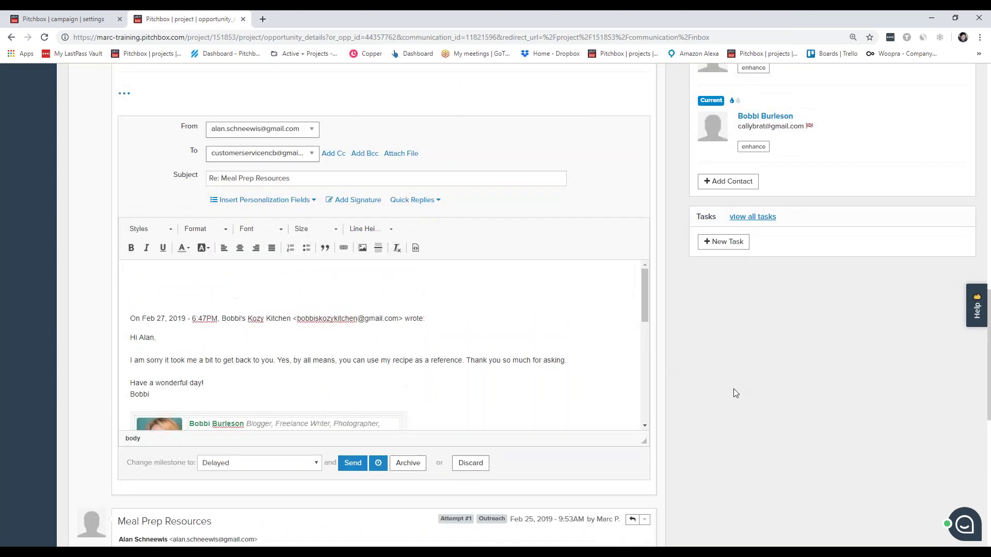
scroll(736, 393, up, 1)
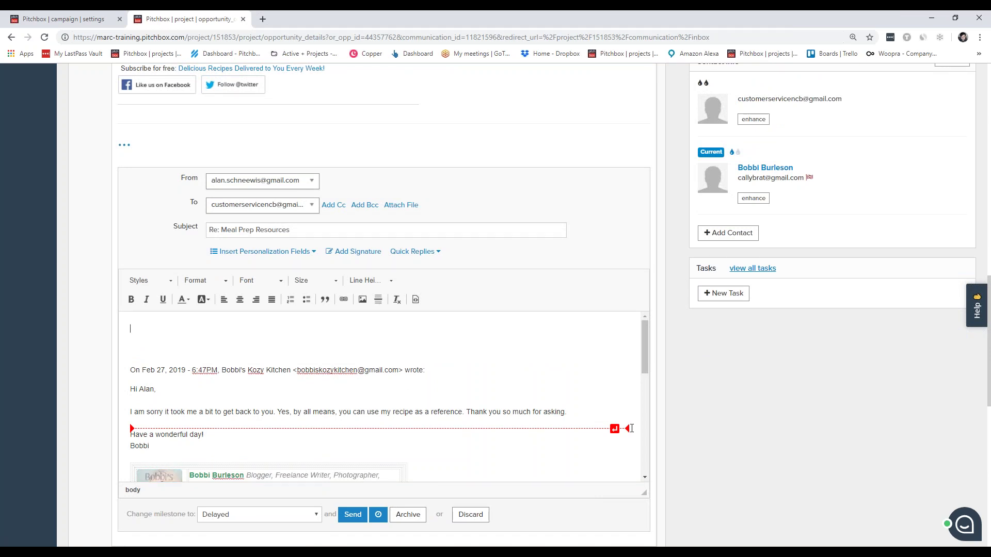
scroll(652, 425, down, 1)
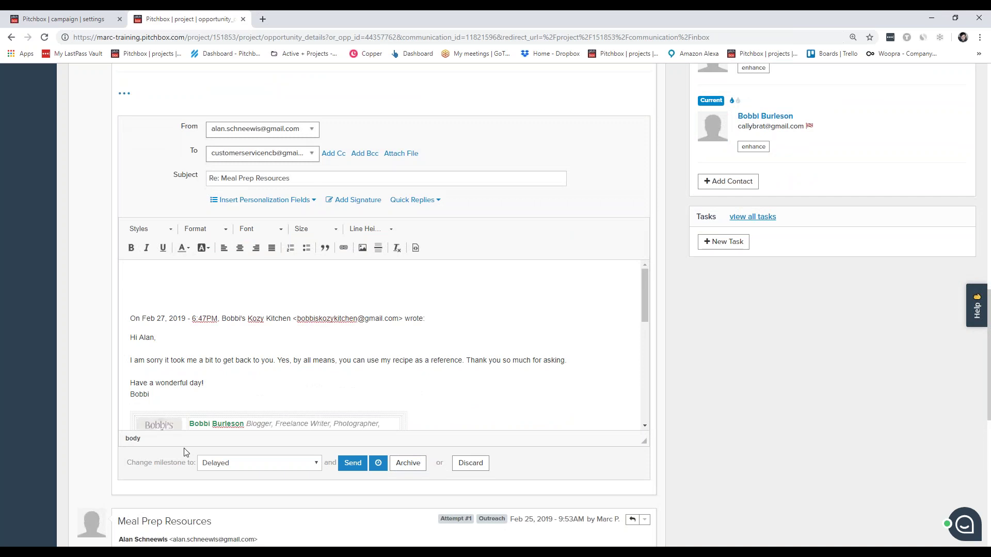
click(217, 466)
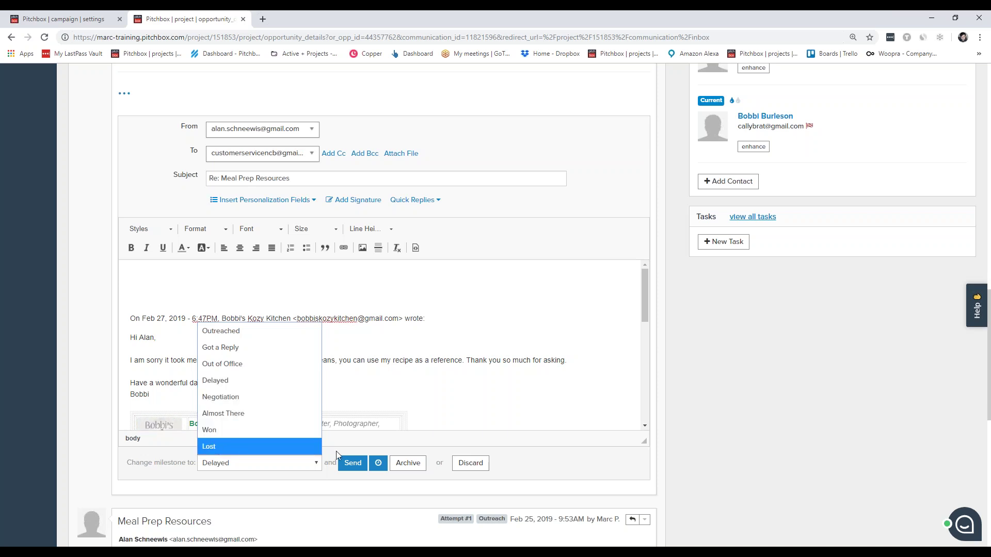
click(704, 387)
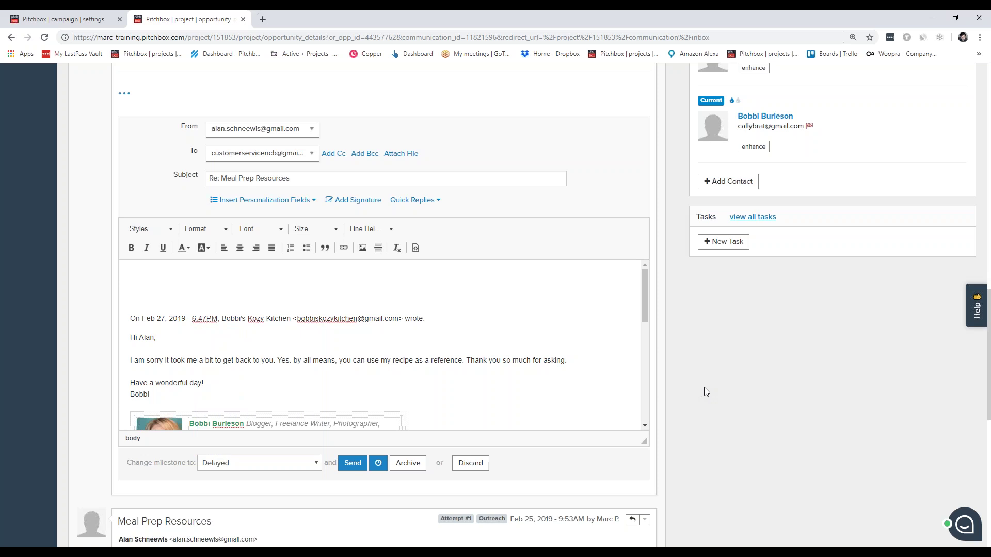
Step: Set the bobbiskozykitchen.com opportunity's milestone to Won and close the custom fields form without filling it in
scroll(704, 391, up, 20)
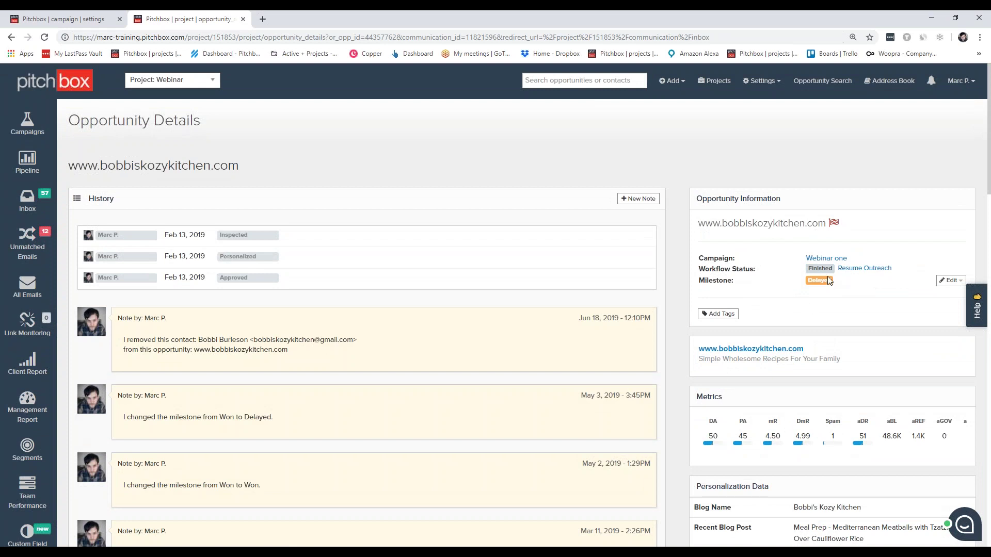
click(949, 280)
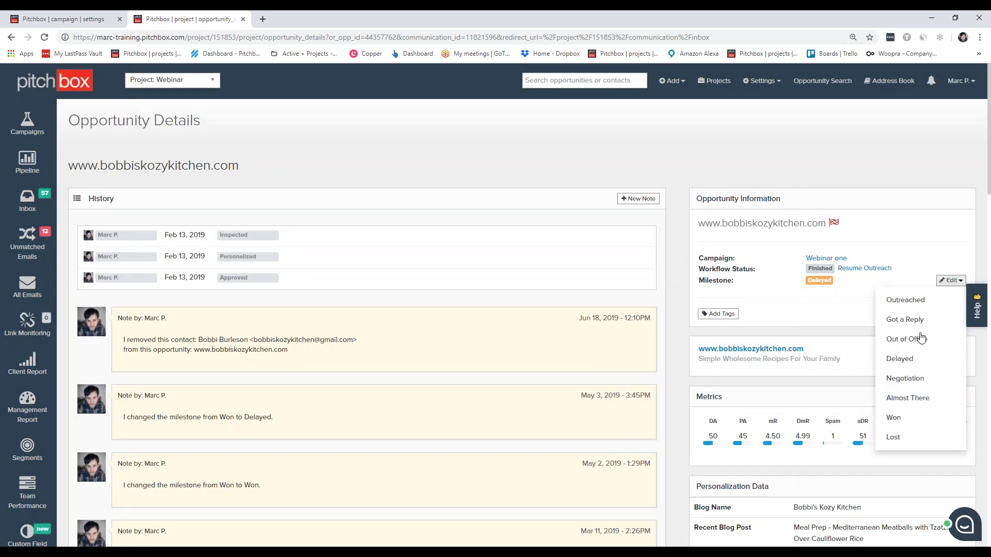
click(911, 419)
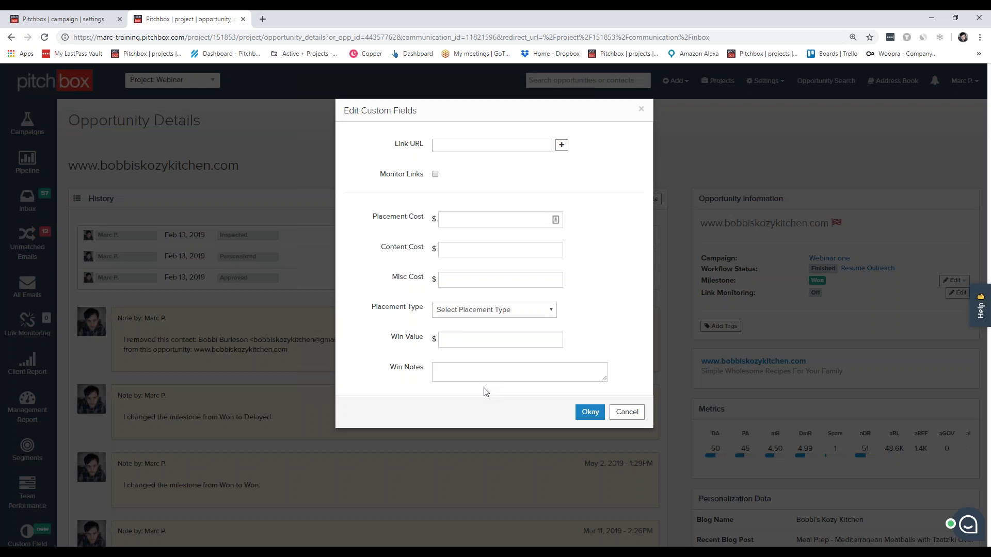
click(641, 109)
Step: Go through the Inbox to All Emails and view the email type filter options without changing the filter
click(28, 201)
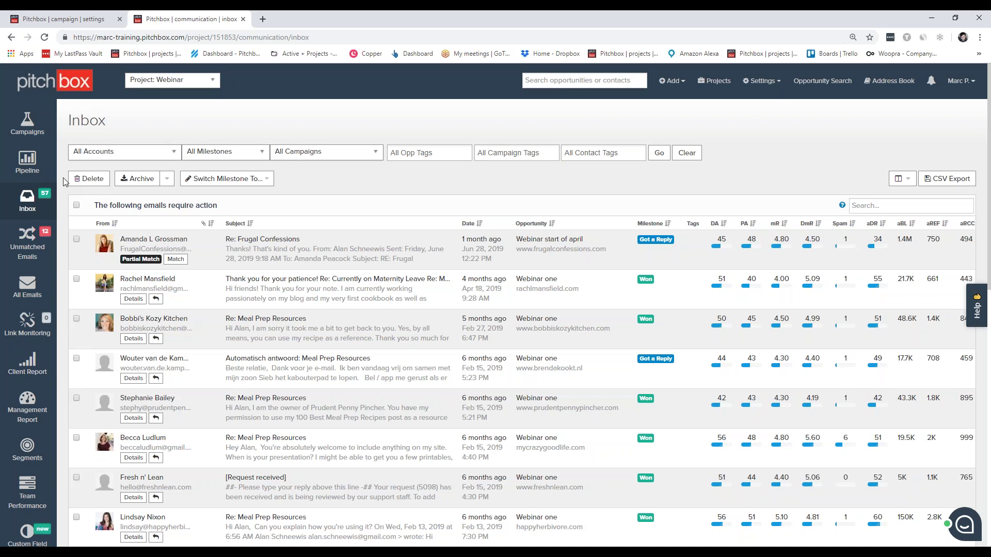
click(29, 293)
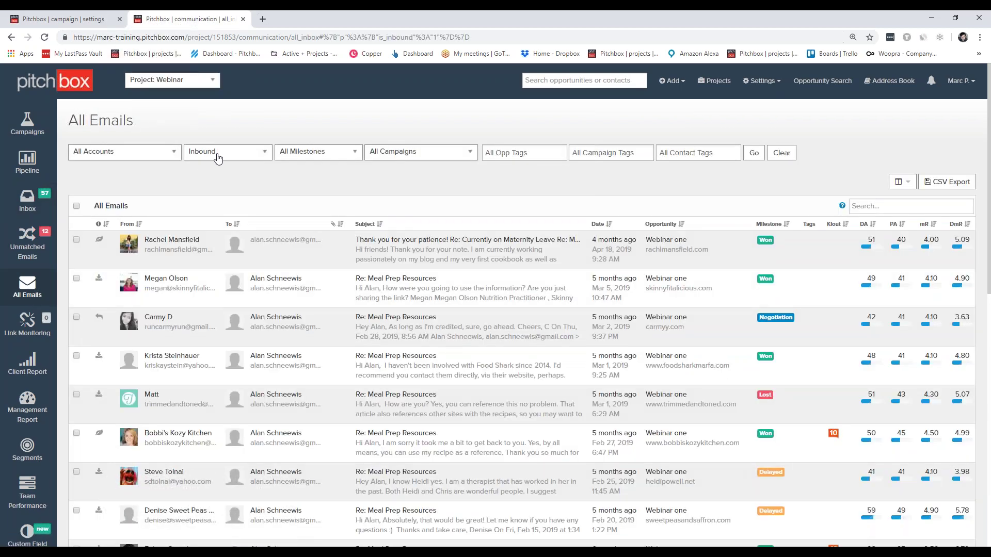
click(221, 155)
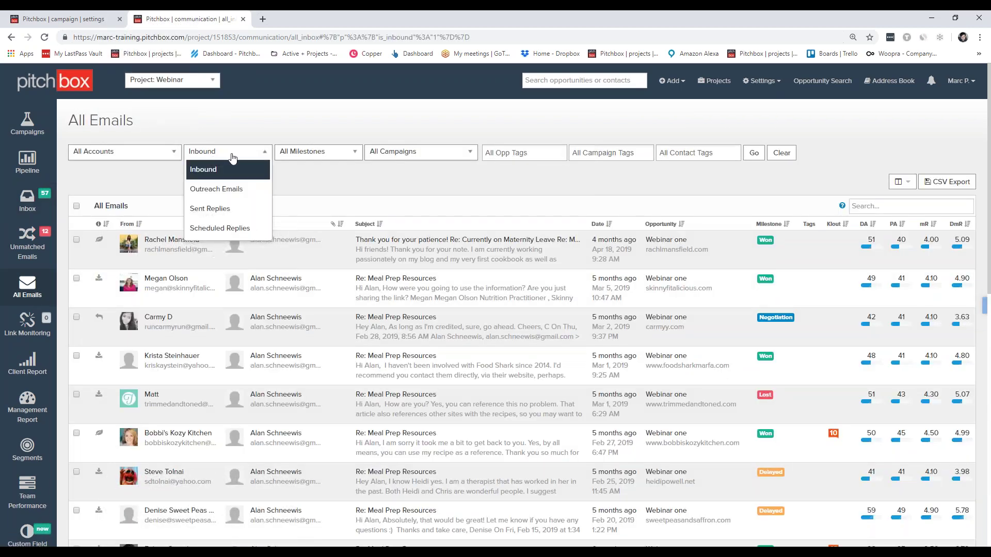
click(320, 179)
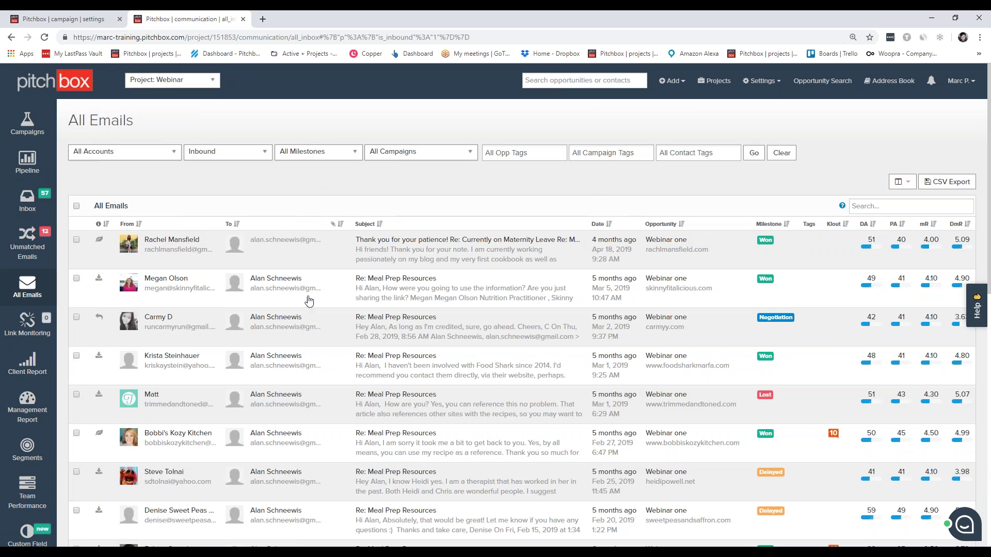
click(29, 202)
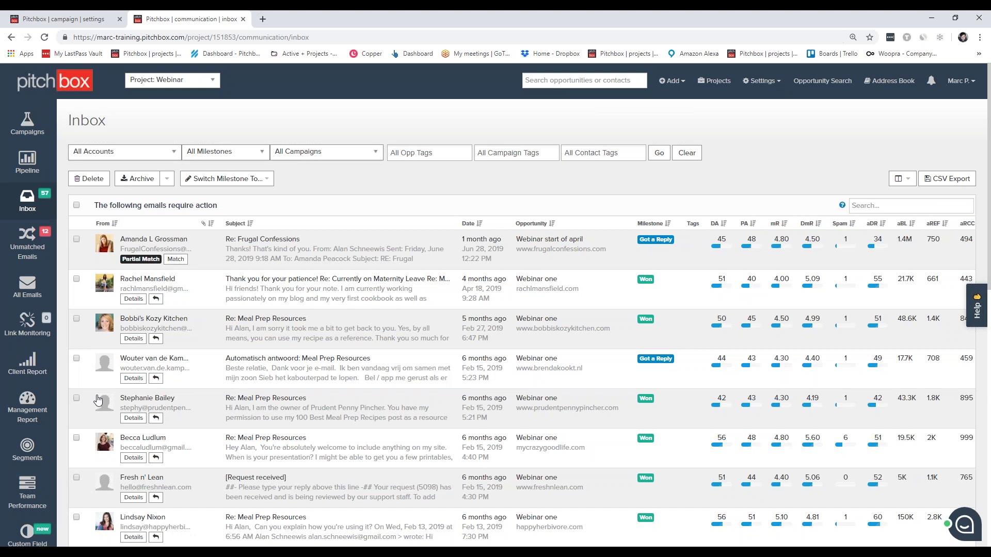
click(76, 399)
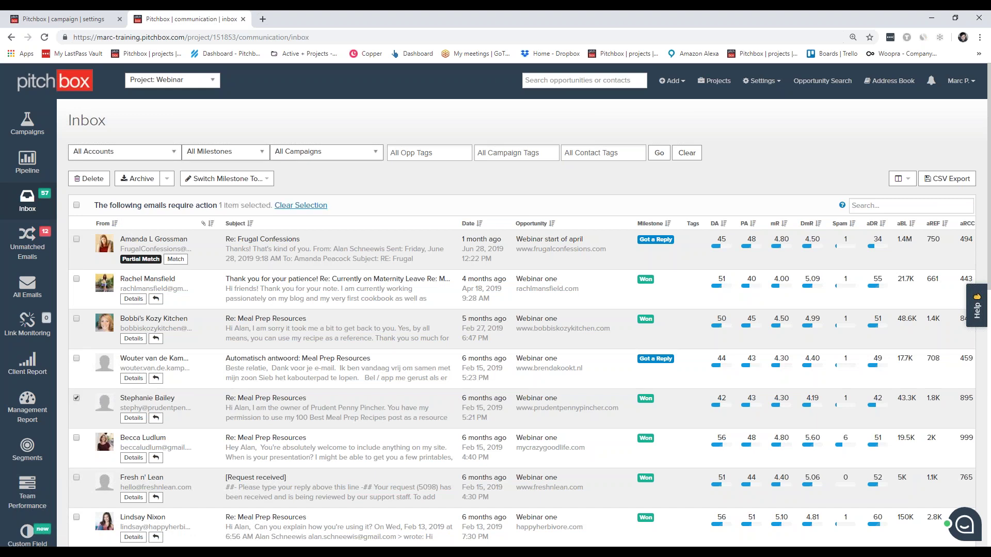
click(129, 182)
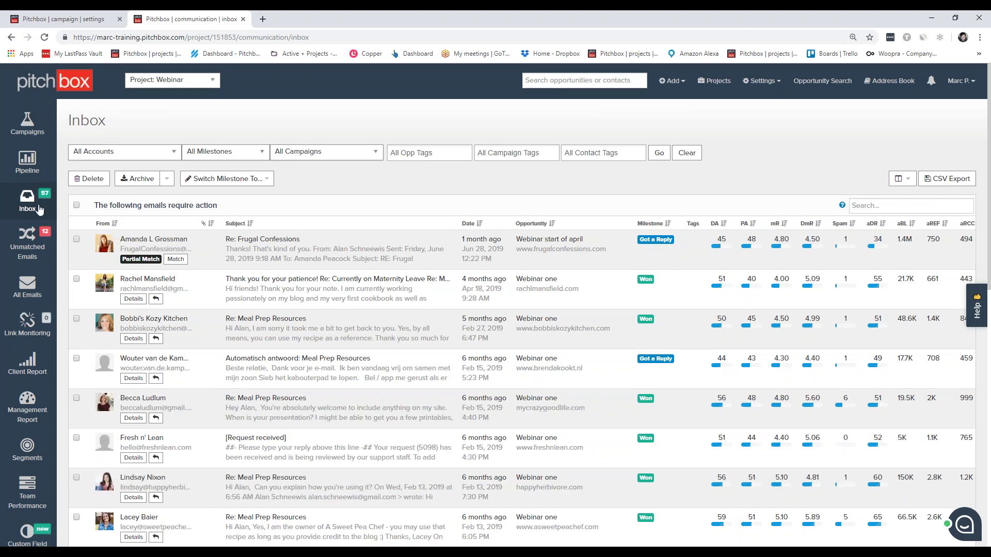
Step: Reload the Inbox page, look at the All Emails list and return to the Inbox
click(176, 37)
key(Return)
click(27, 286)
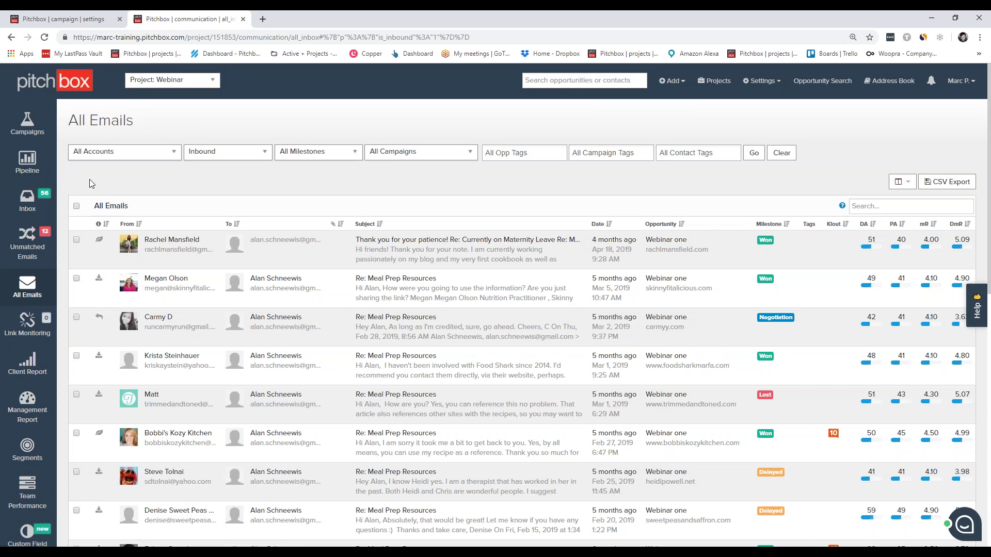
click(28, 199)
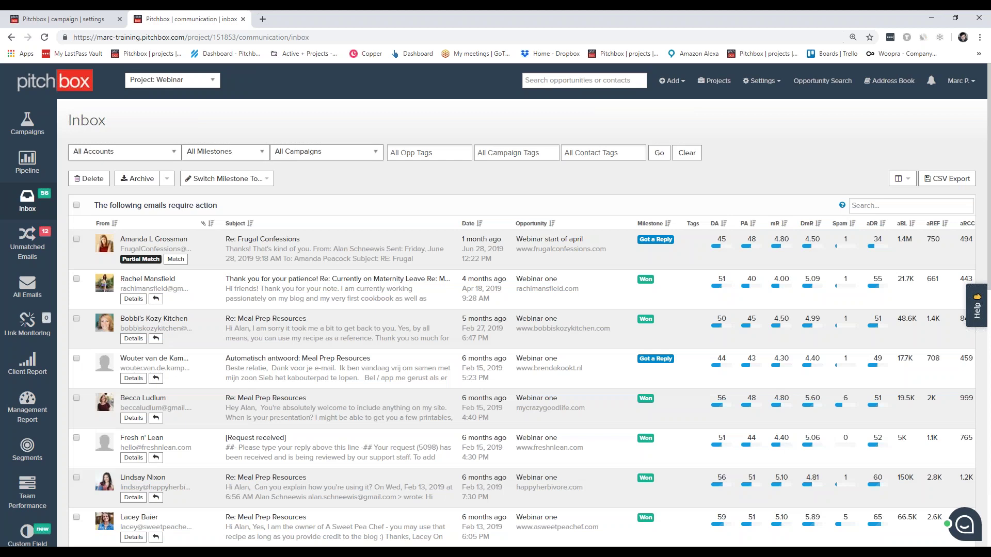
Step: Open Unmatched Emails and examine the "Where will you be August 8th?" message's recipient, sender and domain ignore options, and matching form
click(32, 251)
scroll(32, 251, down, 1)
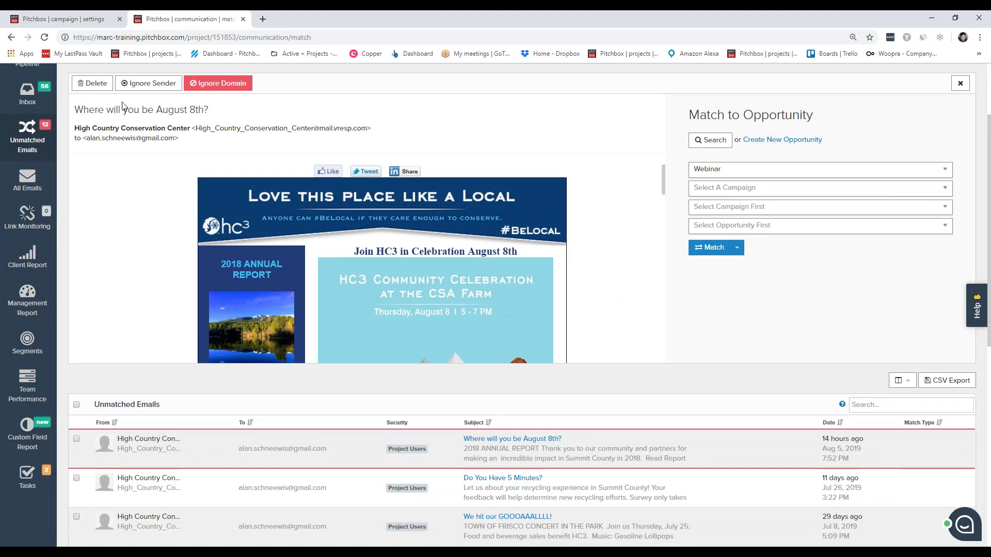
scroll(124, 106, up, 1)
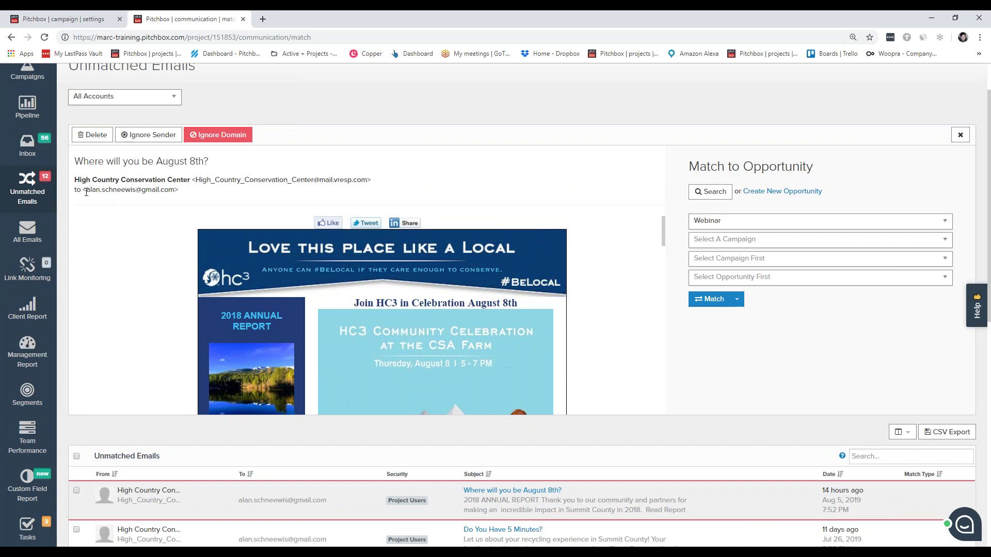
drag(86, 191, 169, 200)
click(143, 205)
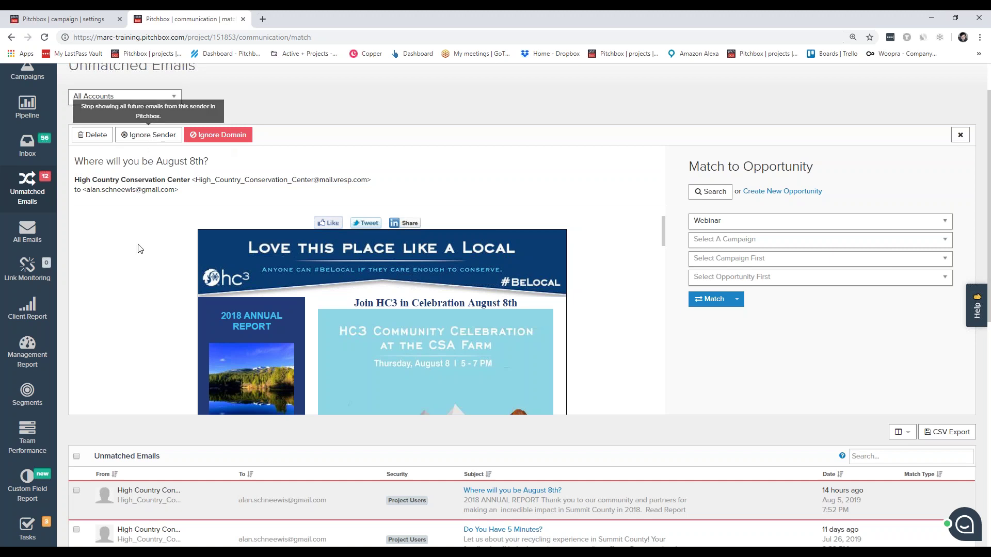
scroll(72, 316, down, 1)
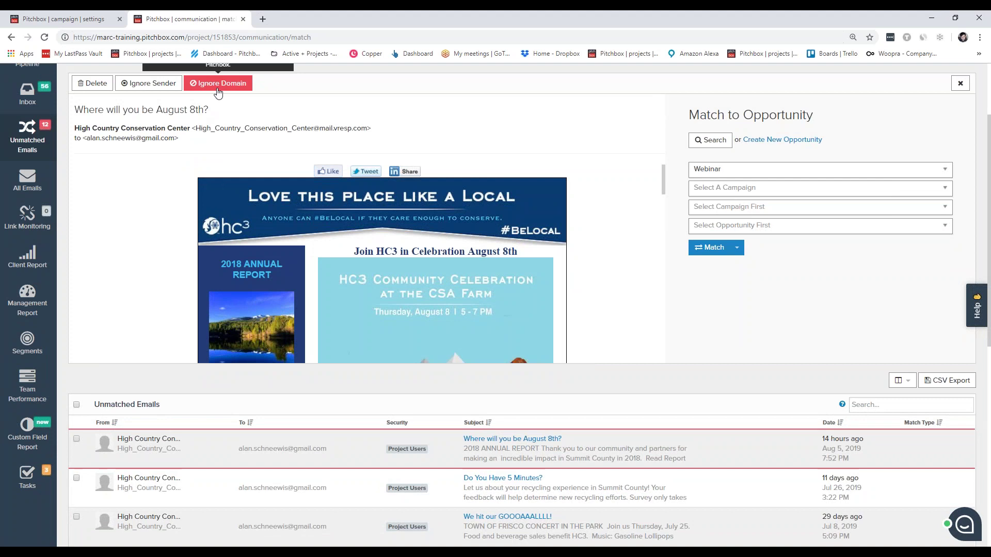
scroll(217, 93, up, 1)
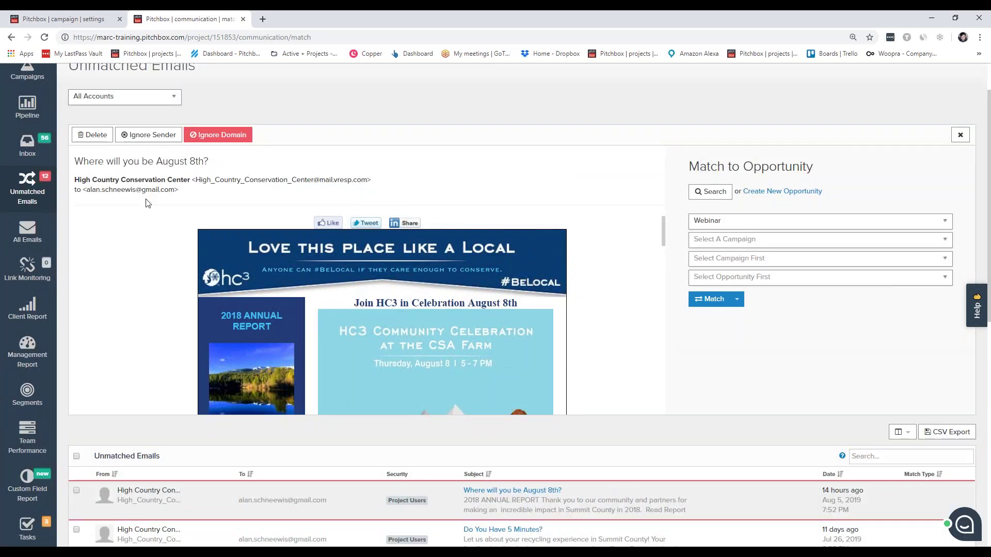
Step: Open the unmatched "Re: Guest Posts" email and examine its message text and suggested opportunity match
scroll(130, 207, down, 1)
scroll(91, 327, down, 6)
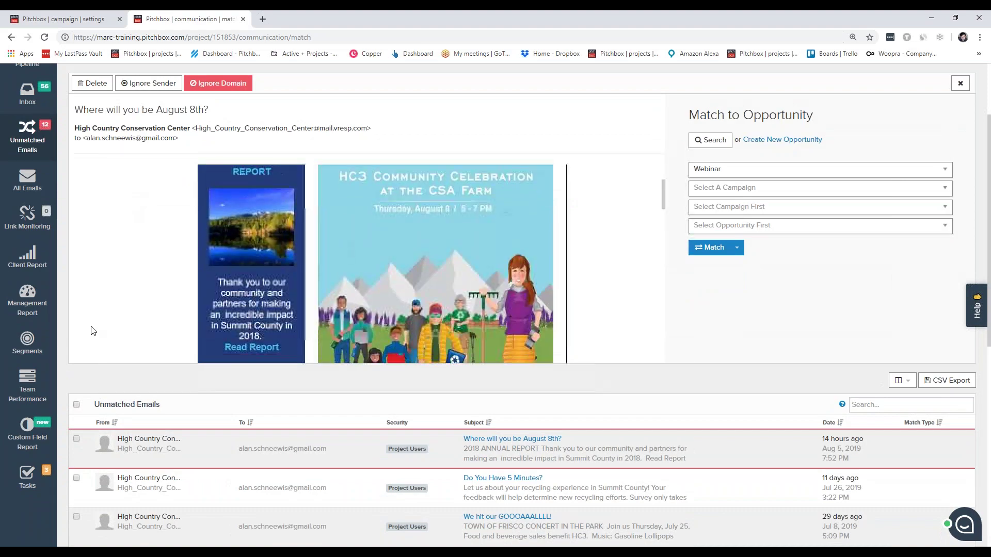
scroll(191, 480, down, 4)
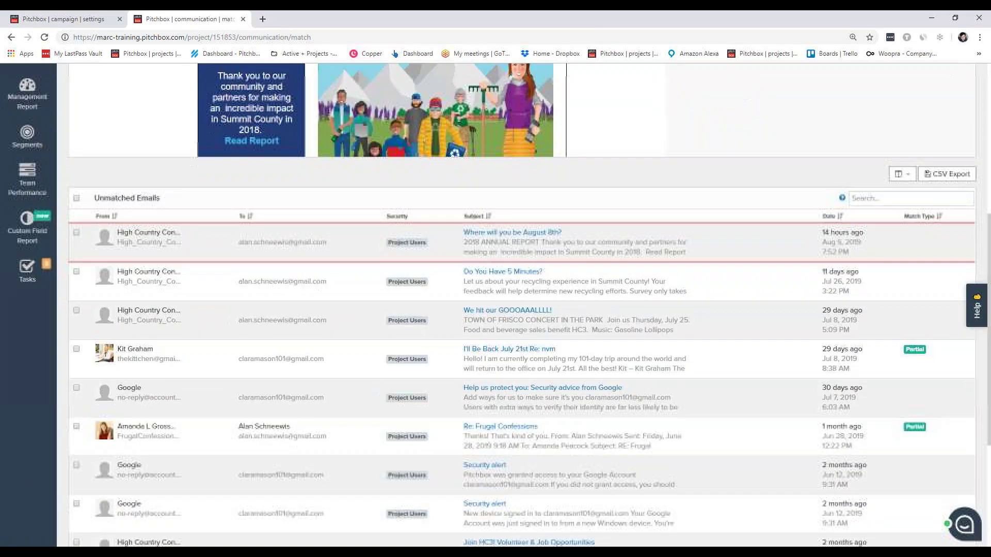
click(190, 480)
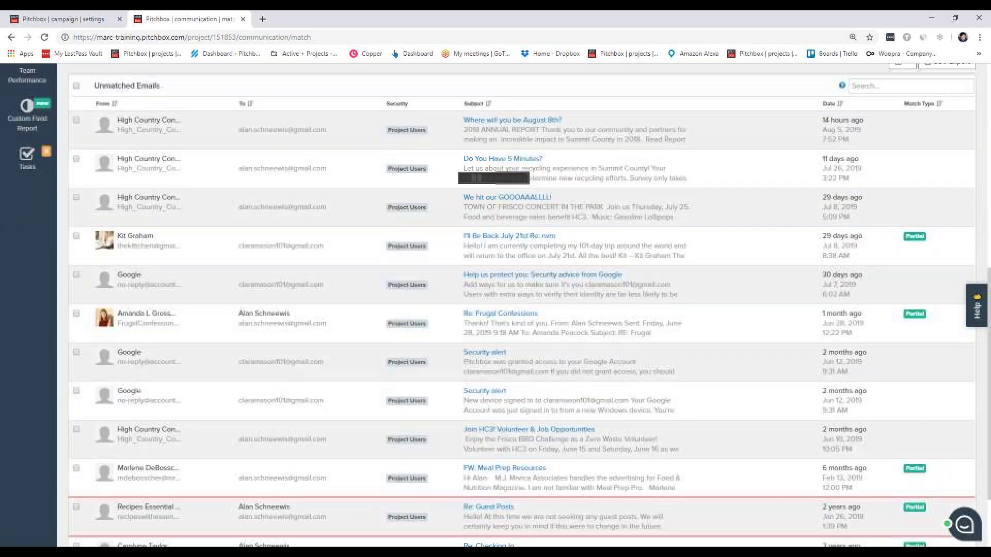
scroll(204, 413, up, 1)
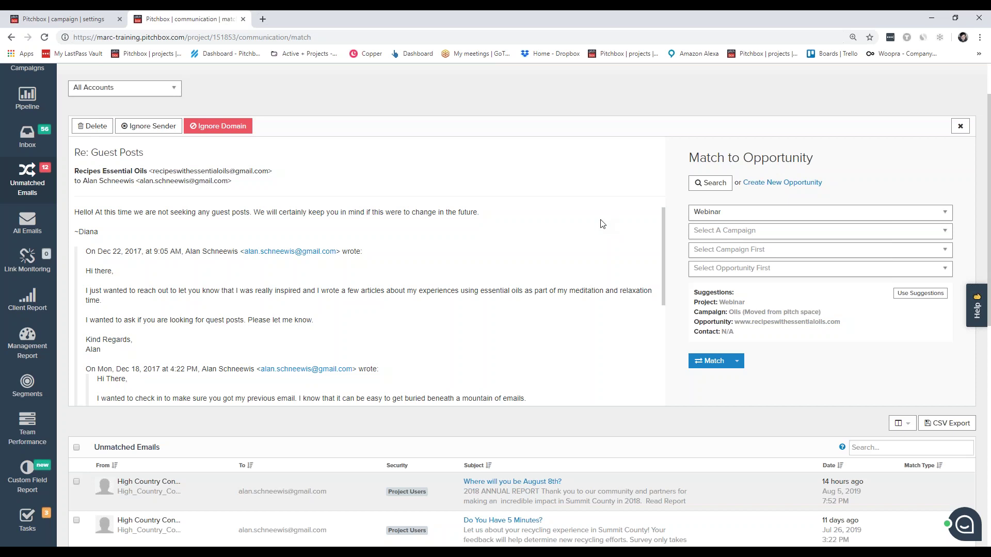
scroll(74, 256, up, 2)
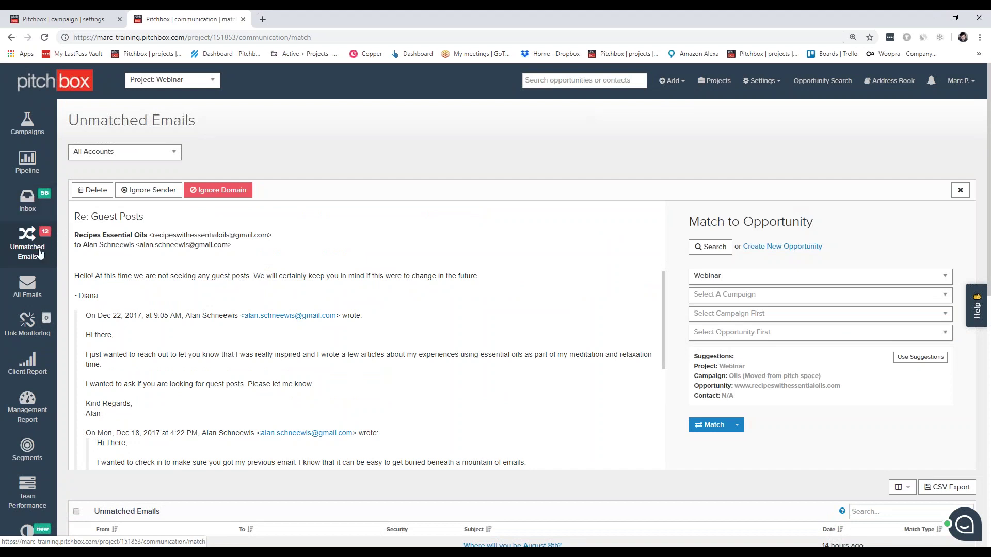
Step: Filter the Inbox by the first listed email account and by the sampledataname campaign, switching the campaign filter to webinar april 17
click(28, 202)
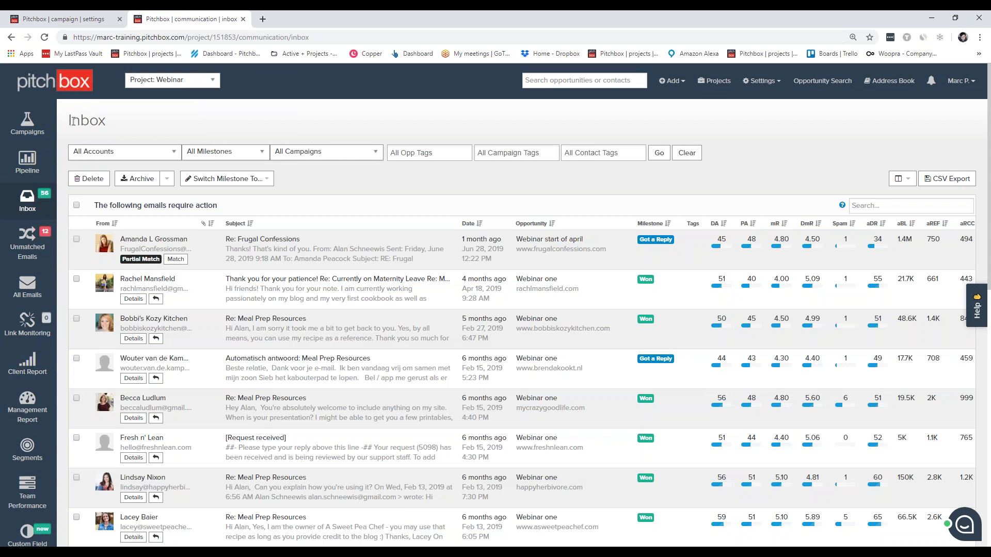
click(90, 151)
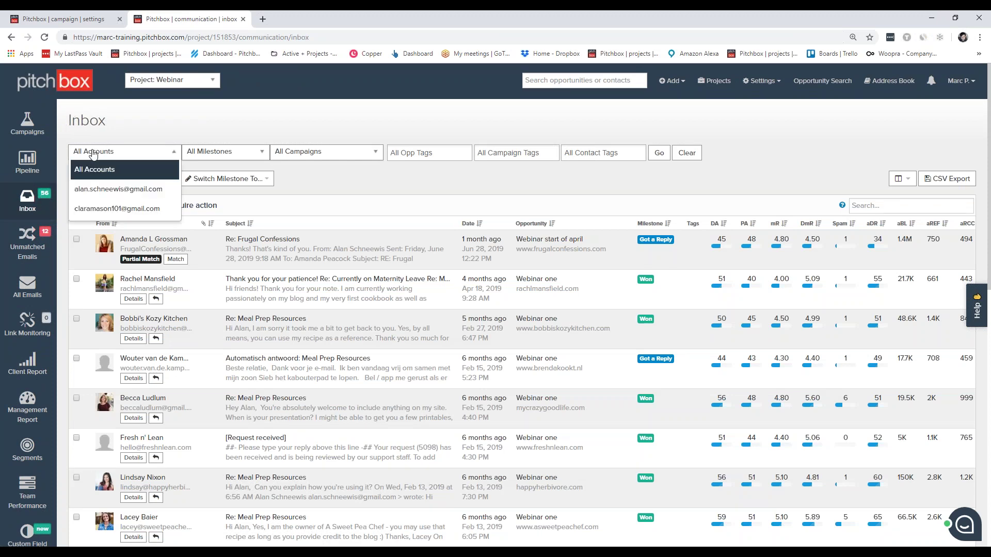
click(132, 191)
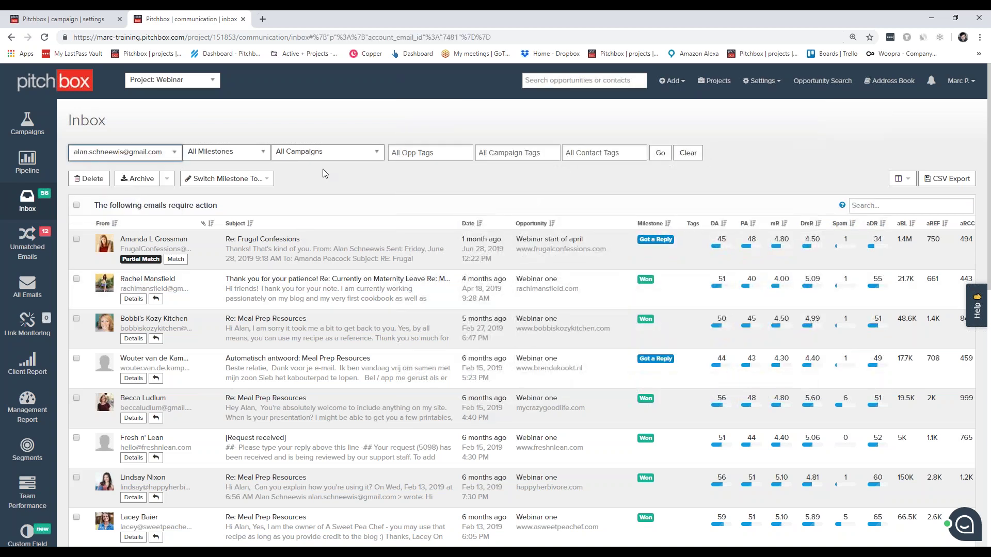
click(321, 152)
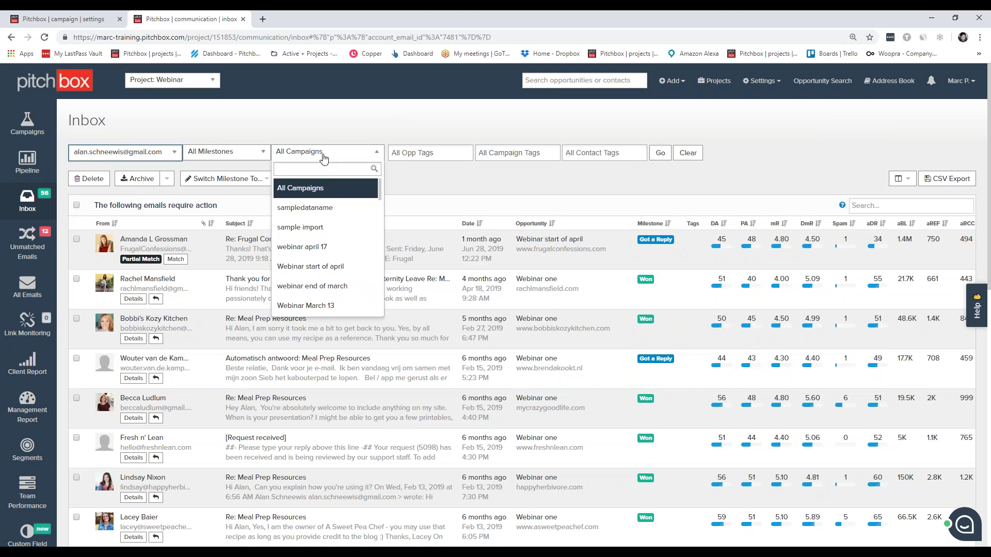
click(320, 211)
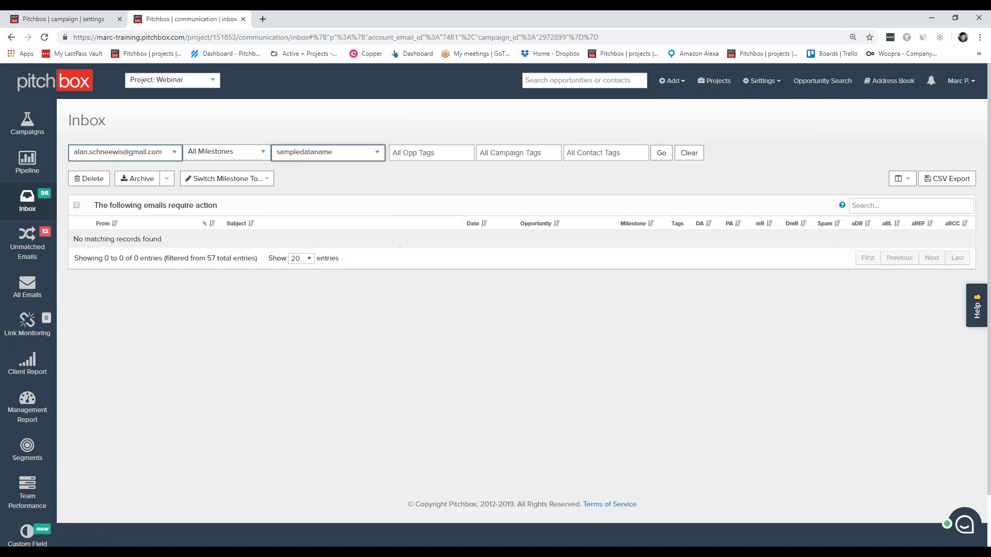
click(316, 159)
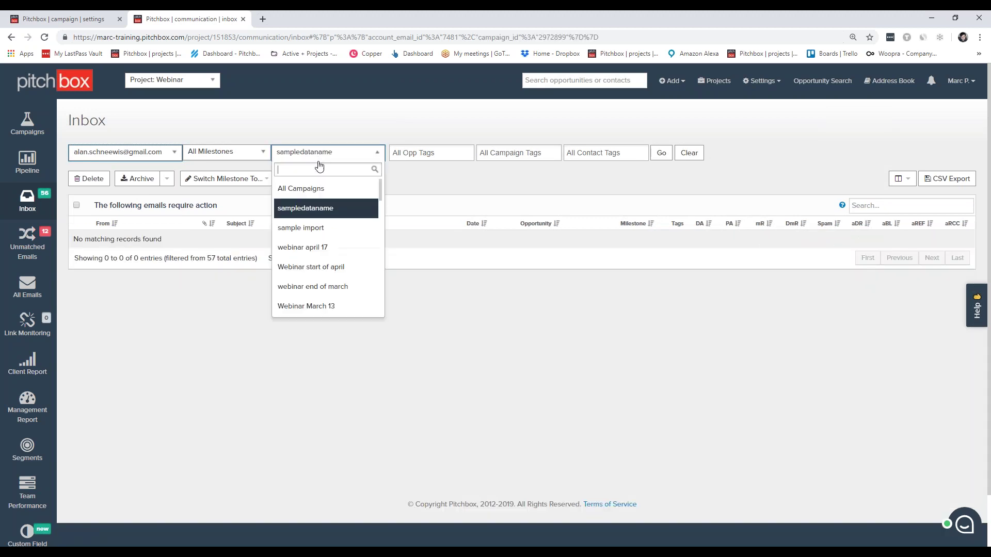
click(320, 248)
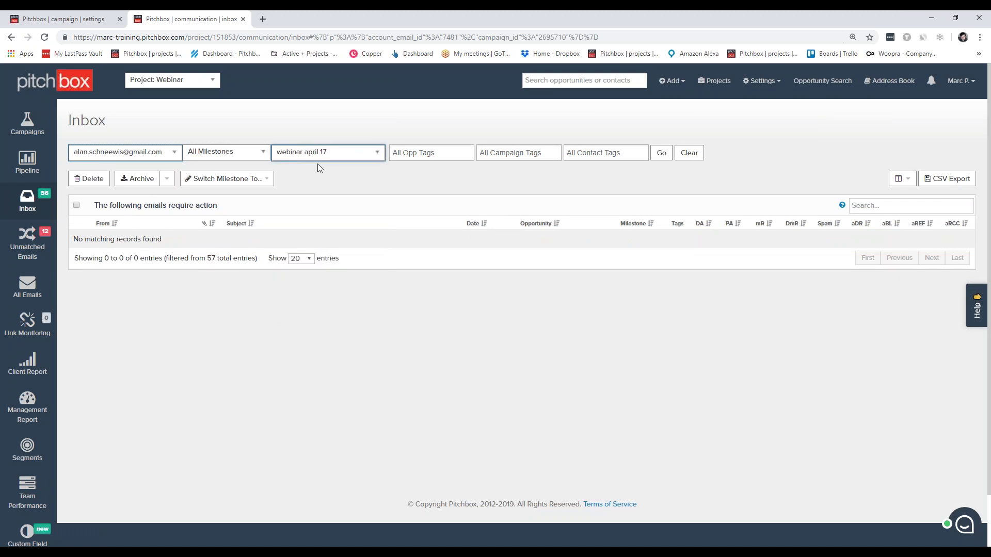
Step: Go through Campaigns to the Pipeline, filter it to the Almost There milestone from the chart, and review the matching opportunities
click(25, 124)
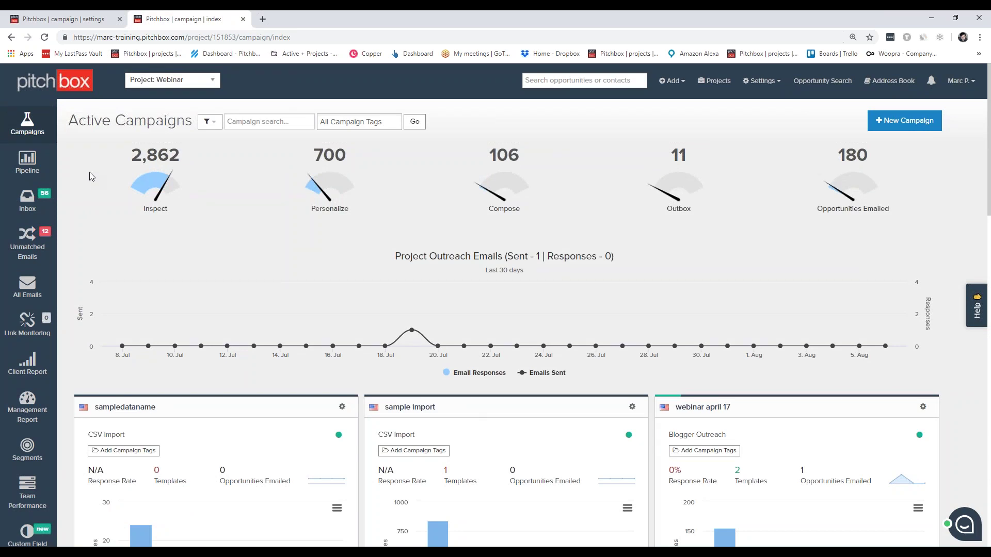
click(34, 170)
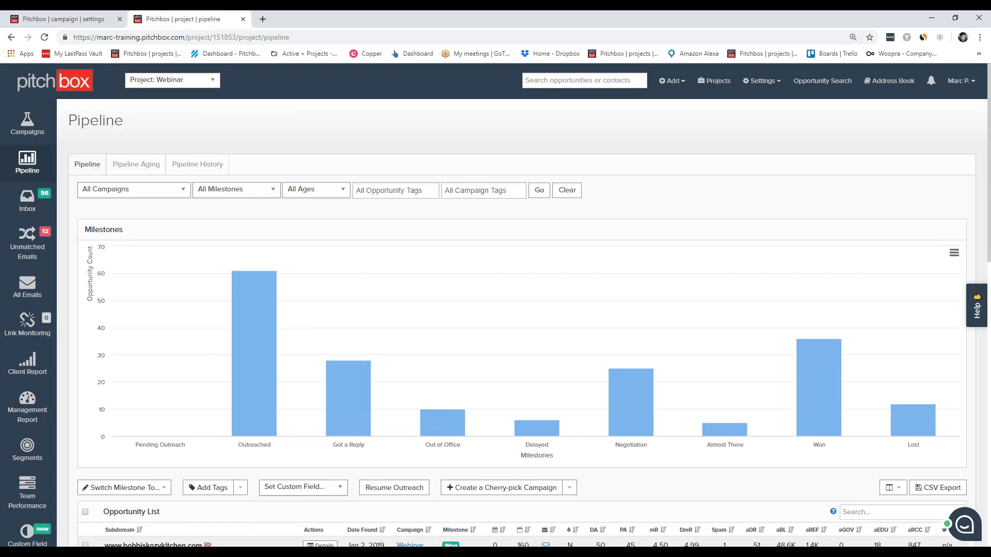
scroll(205, 170, down, 1)
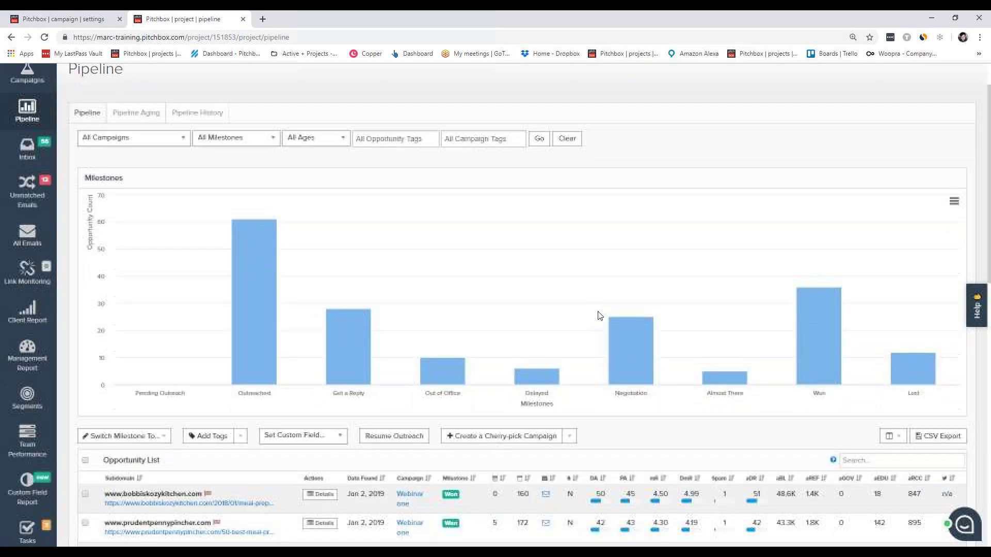
mouse_move(729, 381)
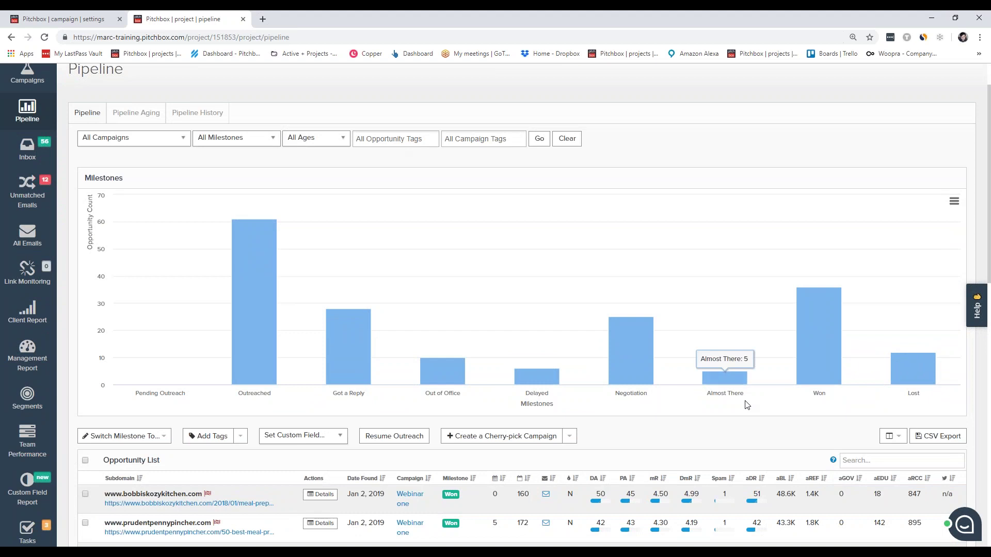
click(732, 381)
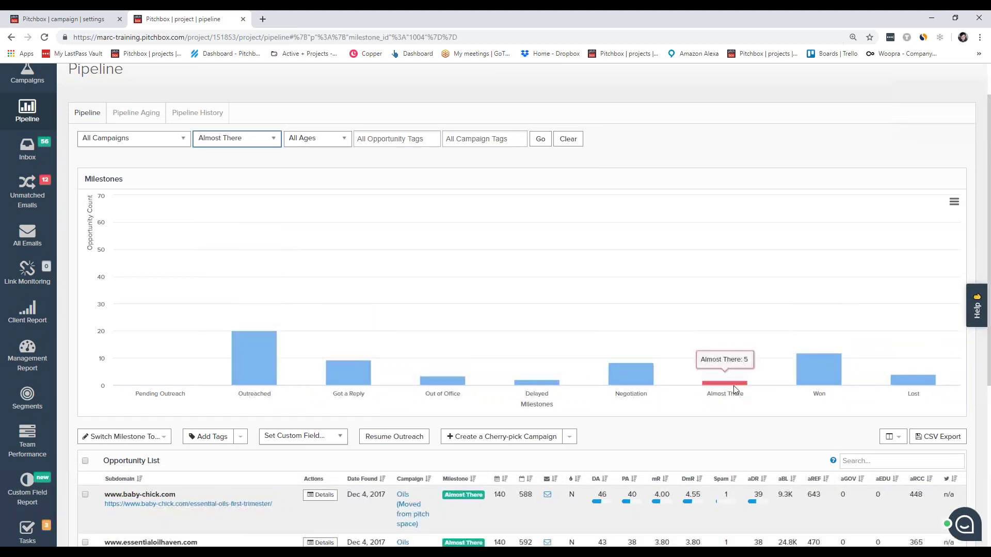
scroll(722, 390, down, 2)
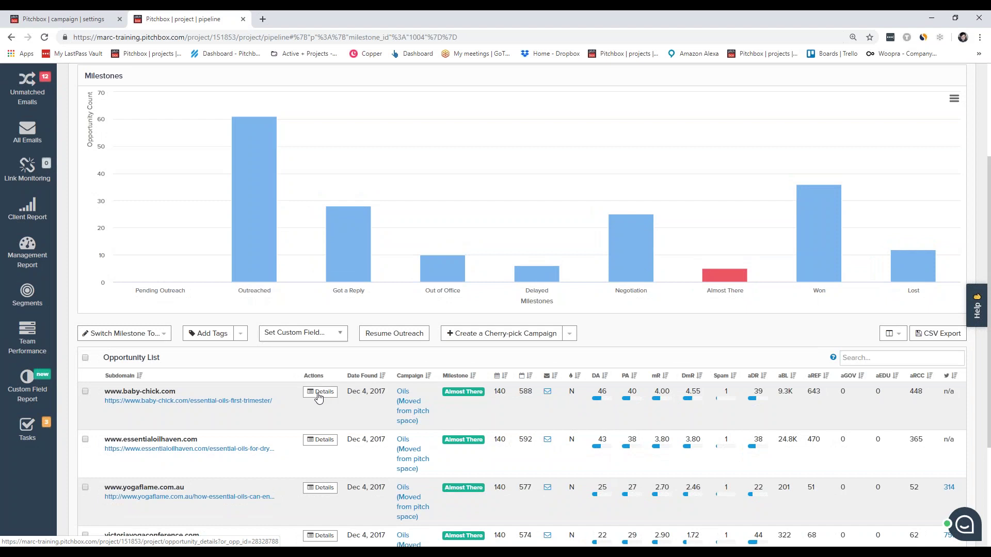
scroll(634, 369, up, 2)
mouse_move(797, 364)
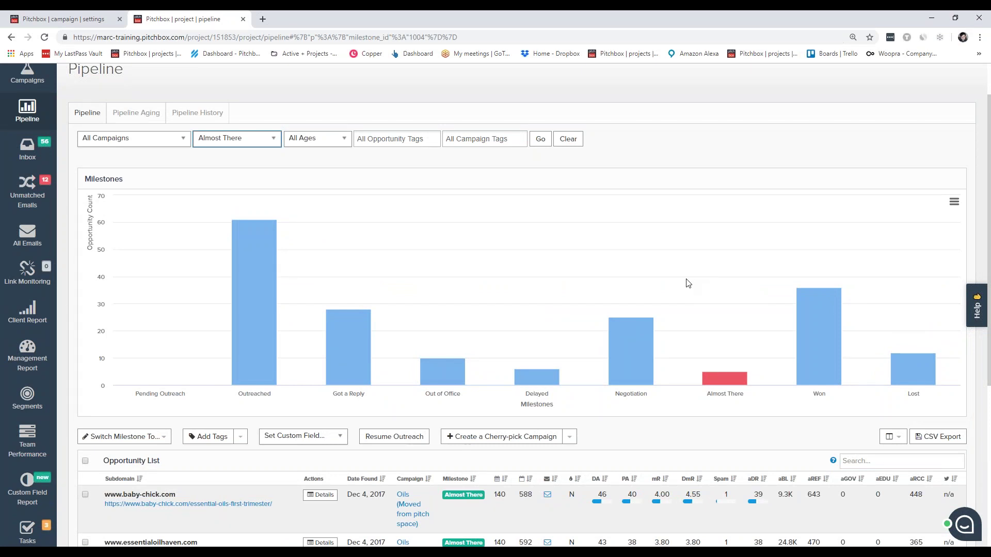
scroll(570, 217, up, 1)
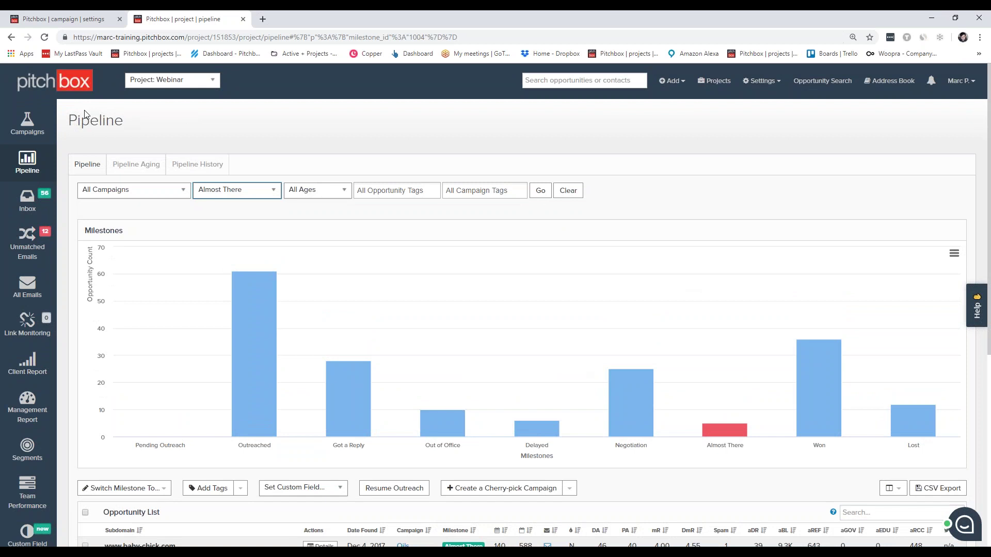
Step: Switch to the browser tab with the Fashion campaign's settings and view its project's Active Campaigns overview at a smaller page zoom
click(67, 18)
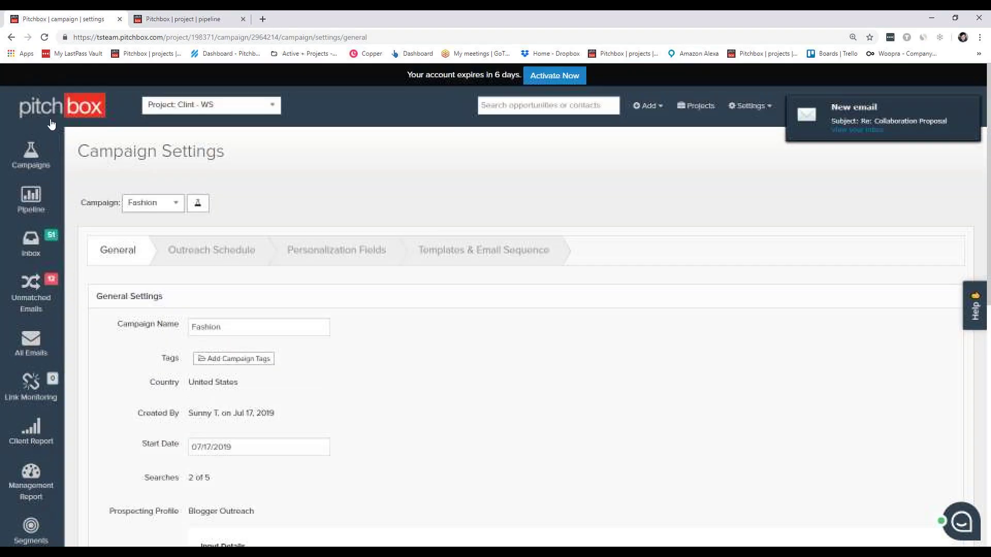
click(31, 155)
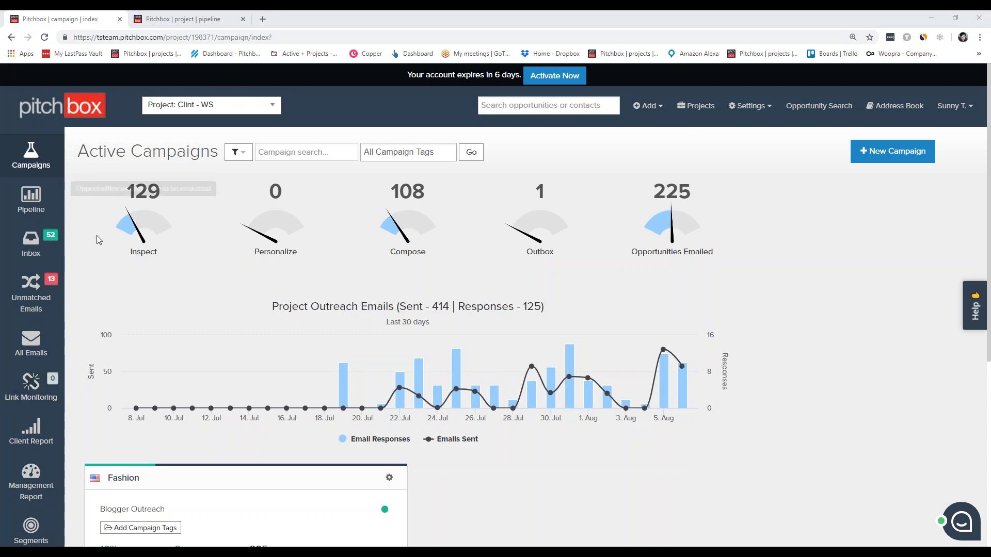
key(ctrl+minus)
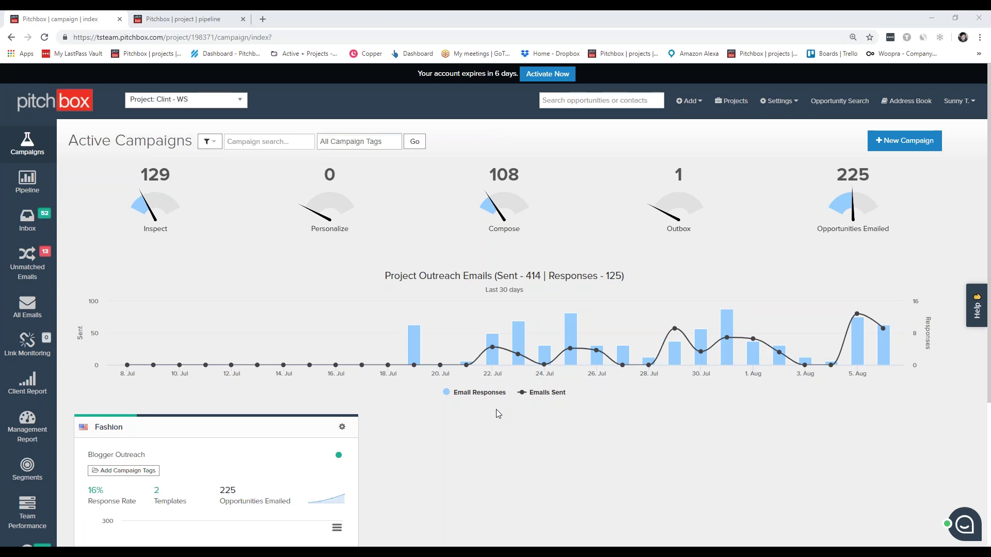
scroll(588, 522, down, 3)
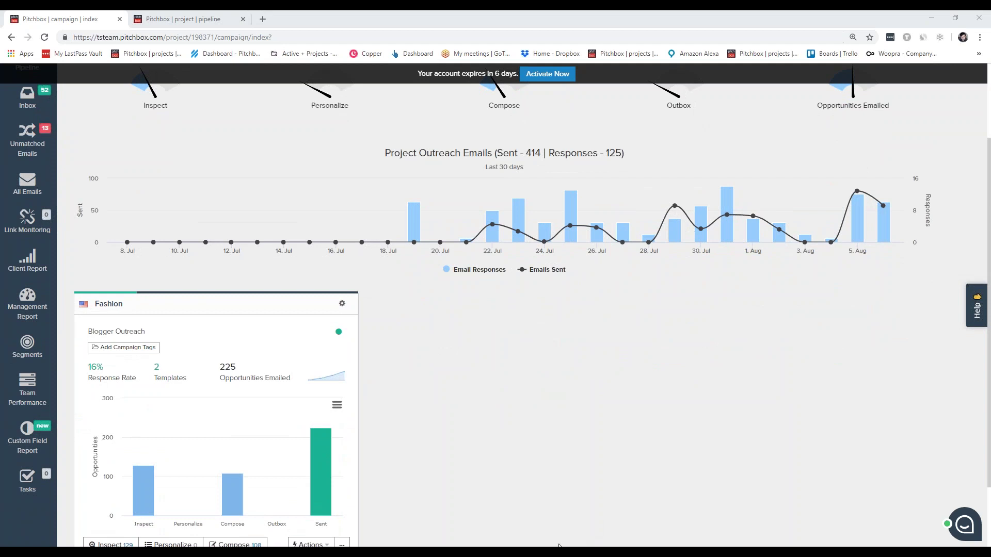
click(242, 478)
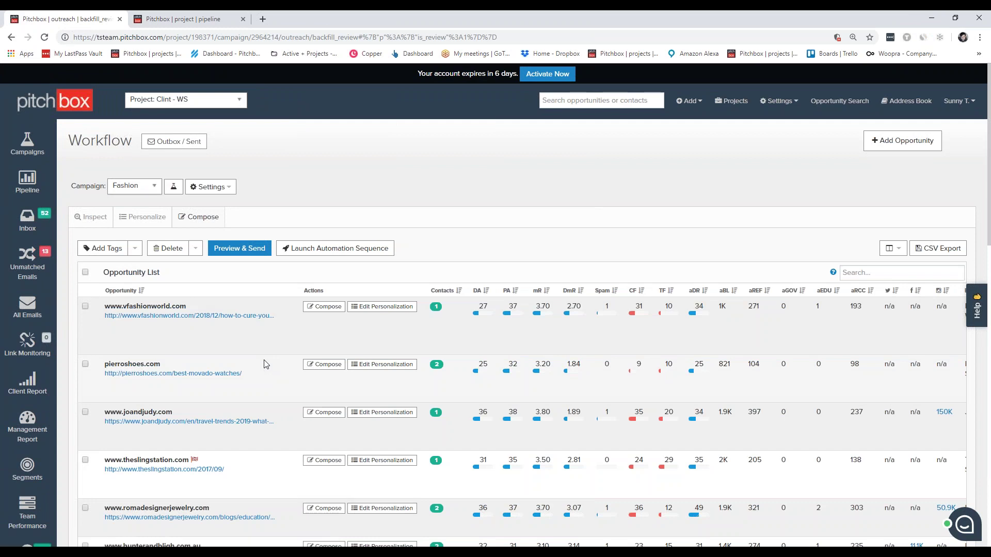
click(85, 307)
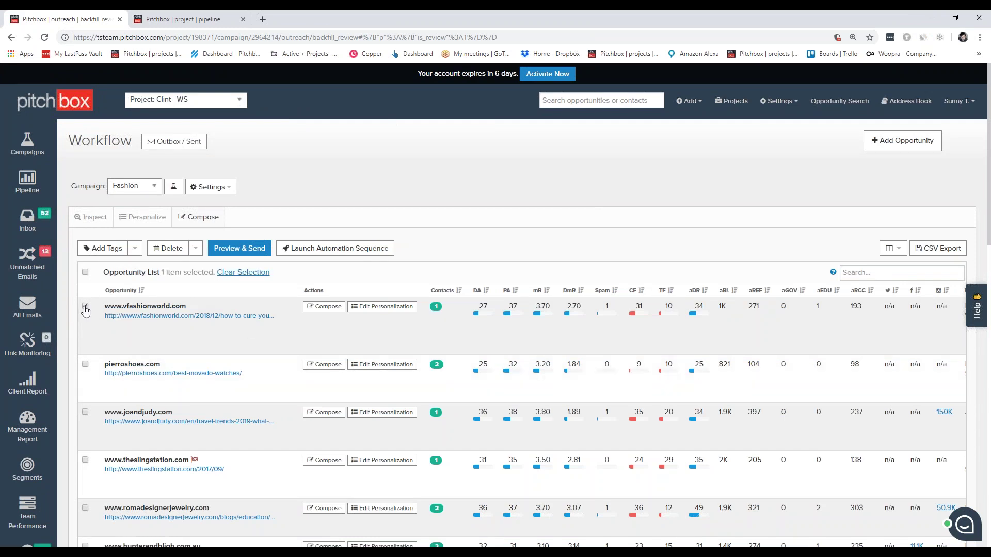
click(219, 245)
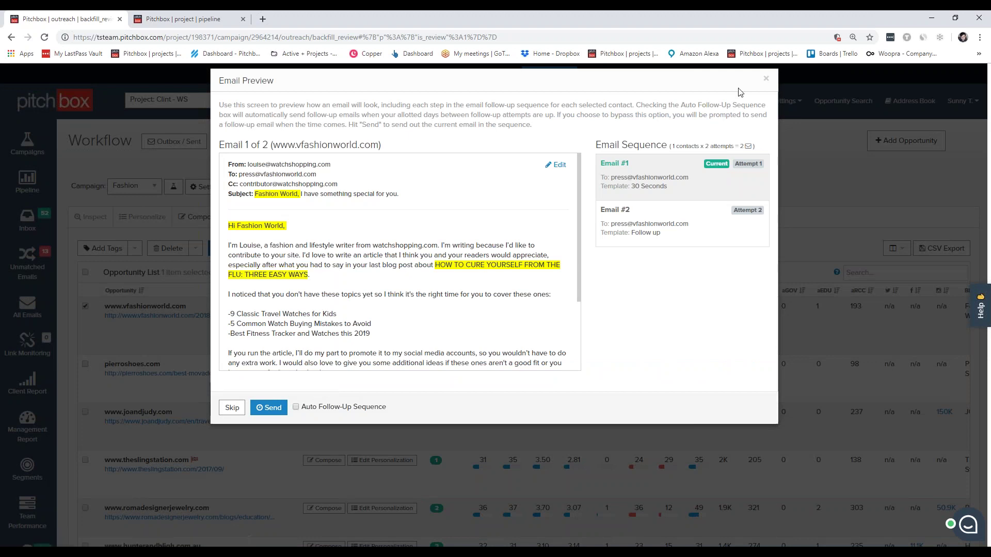
click(766, 79)
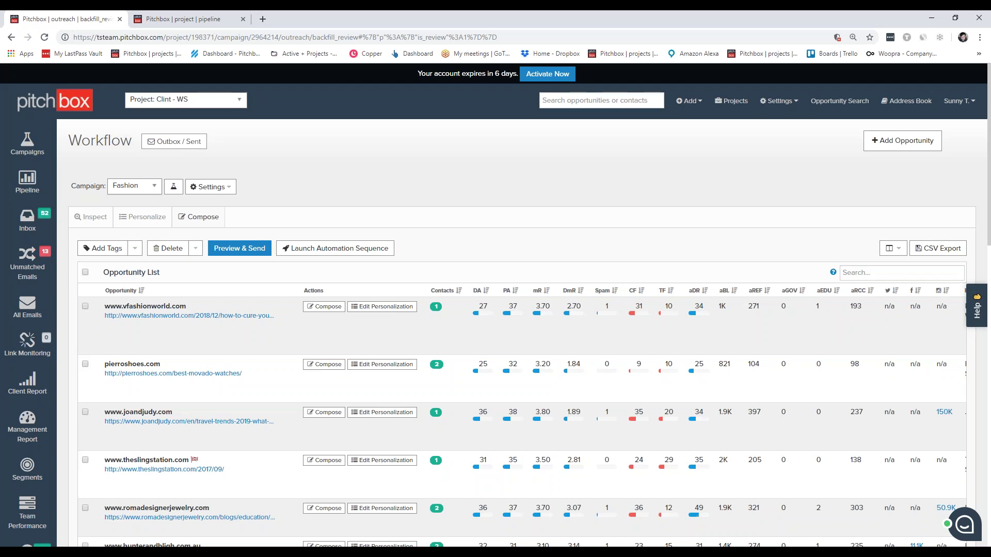
Step: View the Fashion campaign's Outreach Schedule settings and return to its campaign card without changing anything
click(173, 187)
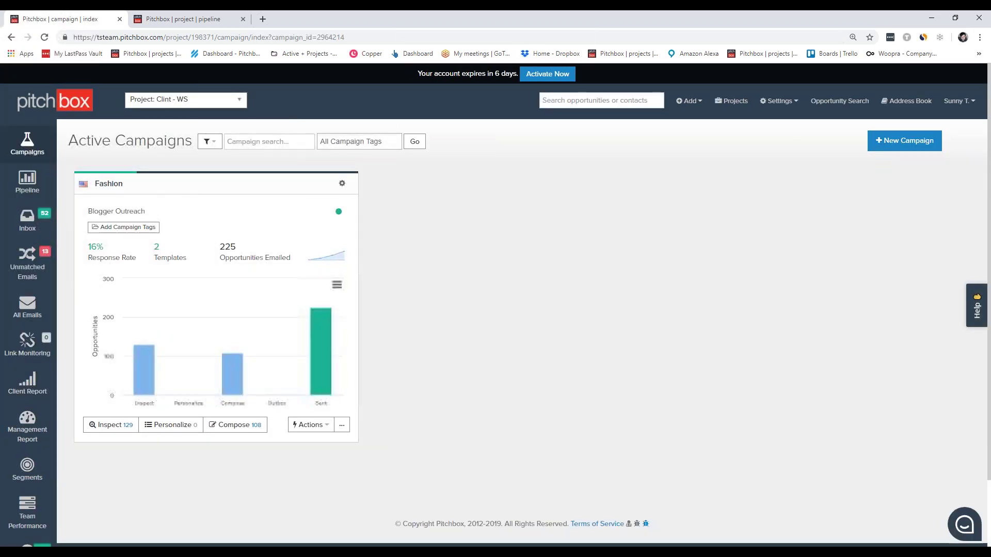
click(342, 183)
click(332, 222)
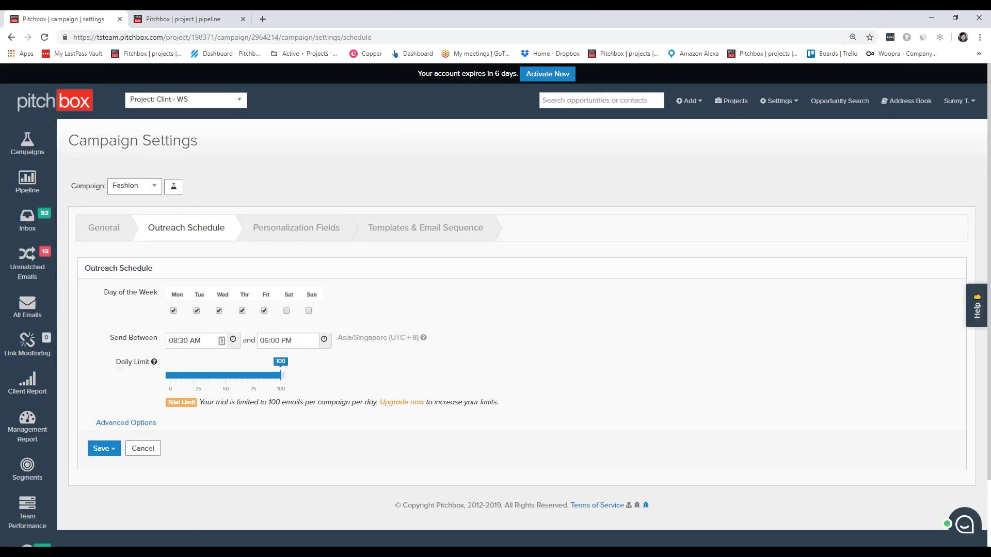
click(175, 187)
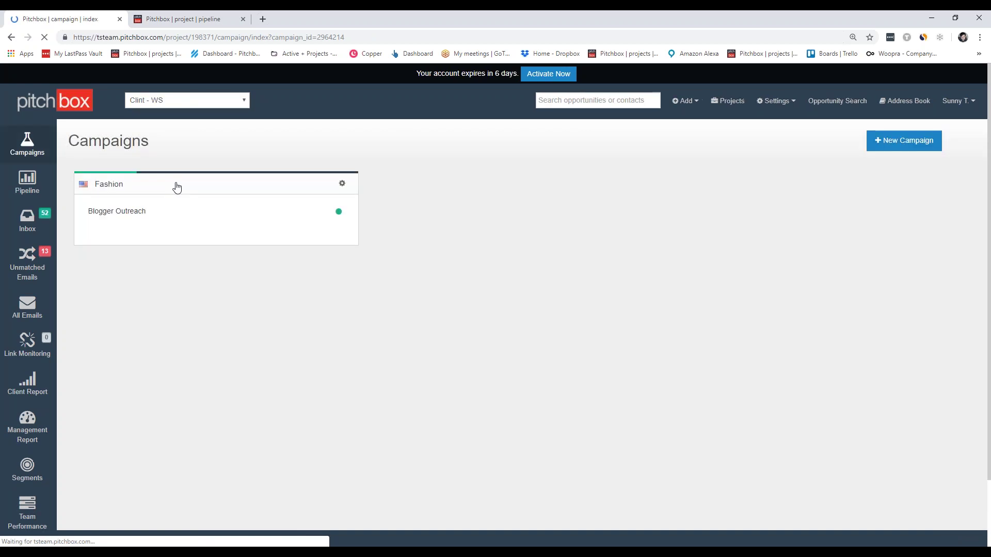
click(232, 382)
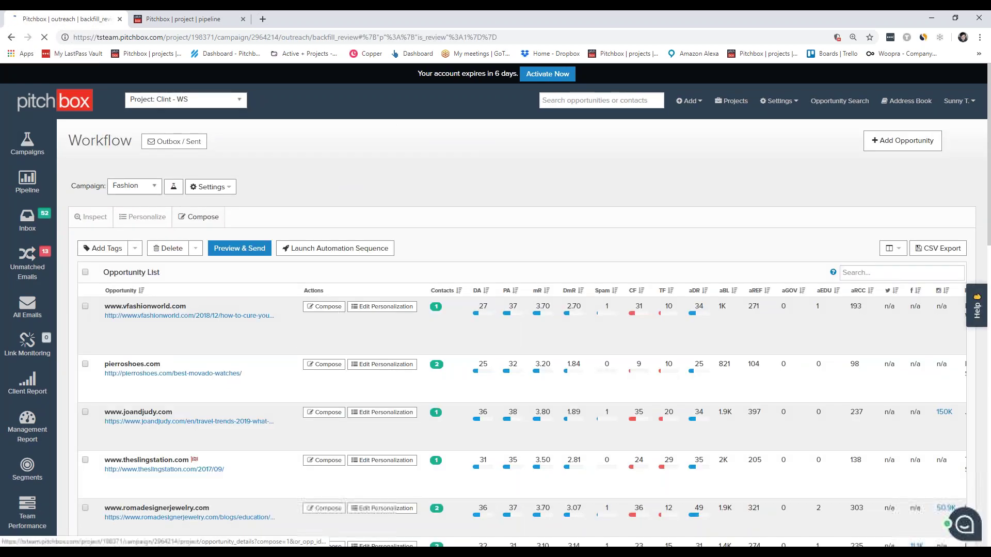
click(187, 299)
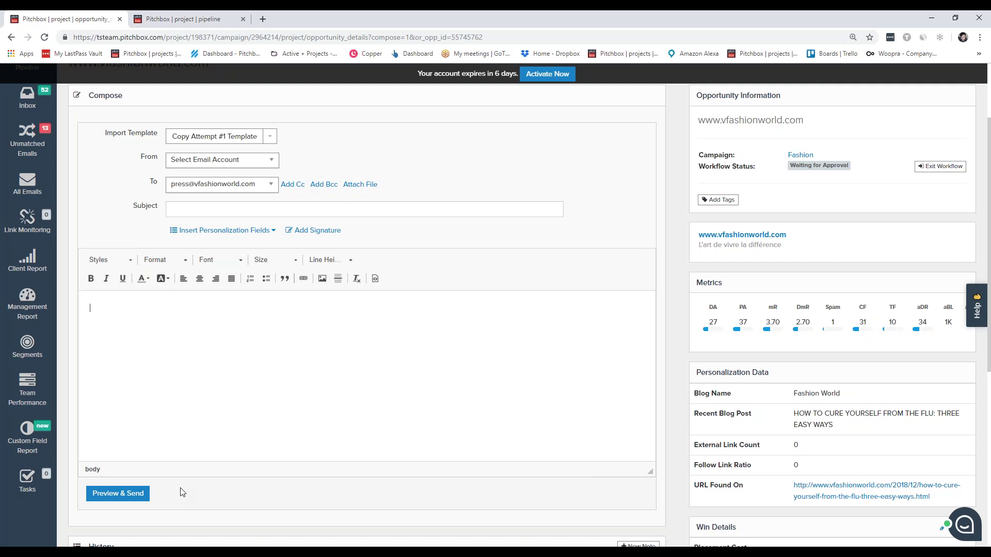
scroll(334, 409, up, 3)
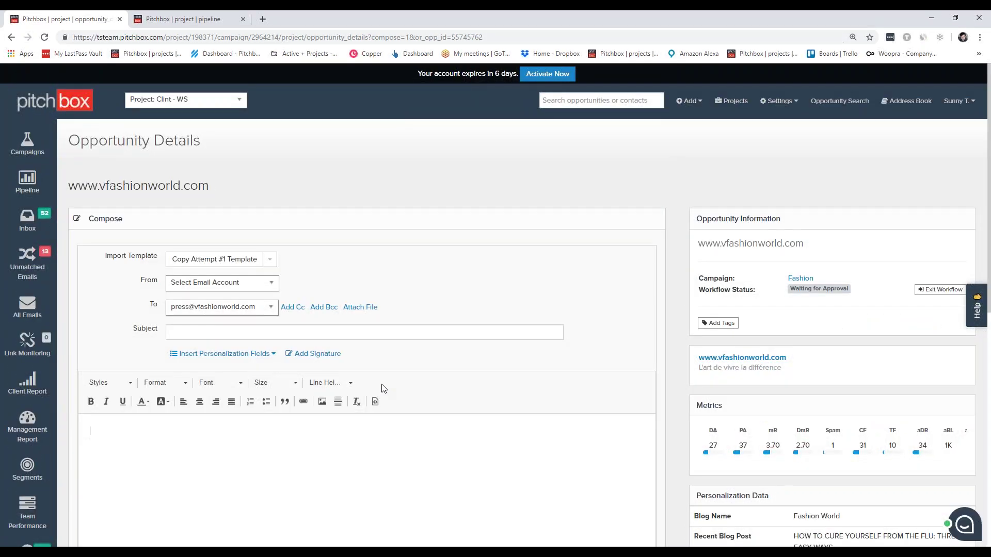
click(800, 278)
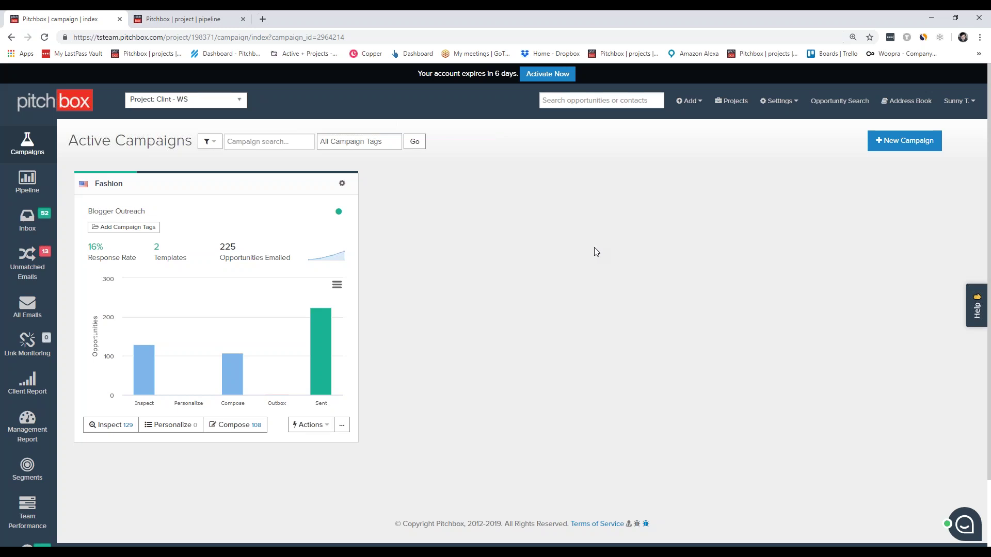
Step: Open the Fashion campaign's Compose list from its chart, view it, and return to the campaign card
mouse_move(283, 402)
click(229, 369)
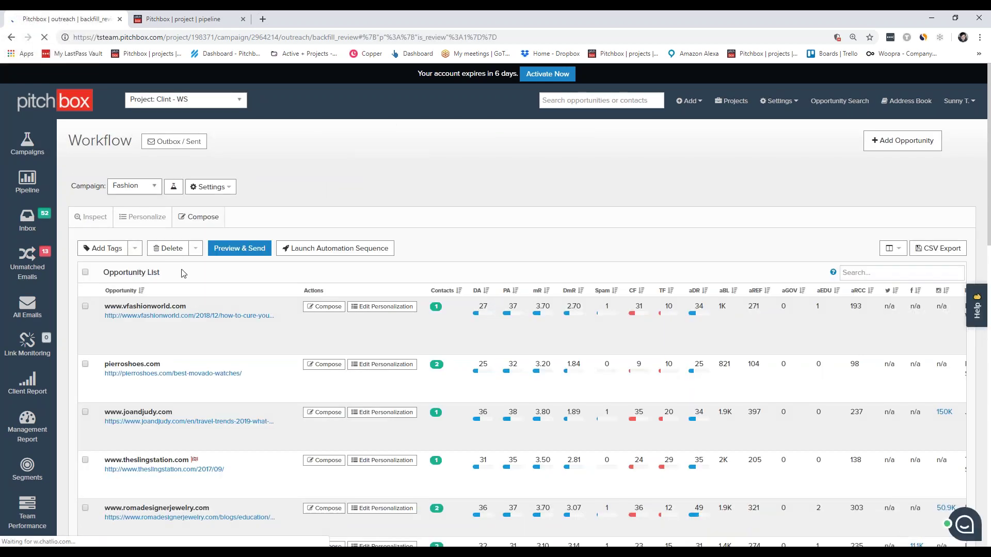
key(alt+Left)
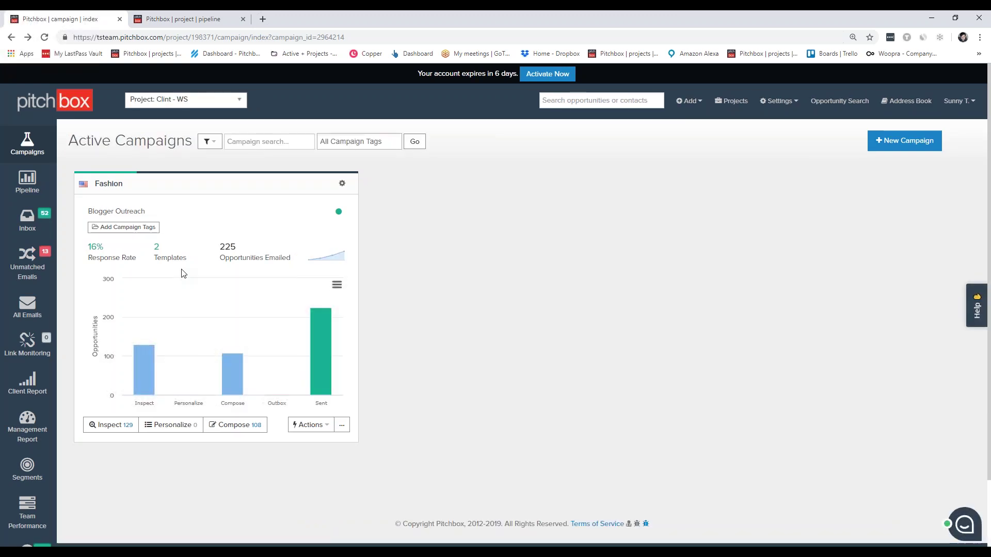
Step: Show the project's full campaign overview, open the Fashion campaign's Inspect list, and dismiss the browser's notification request
click(29, 139)
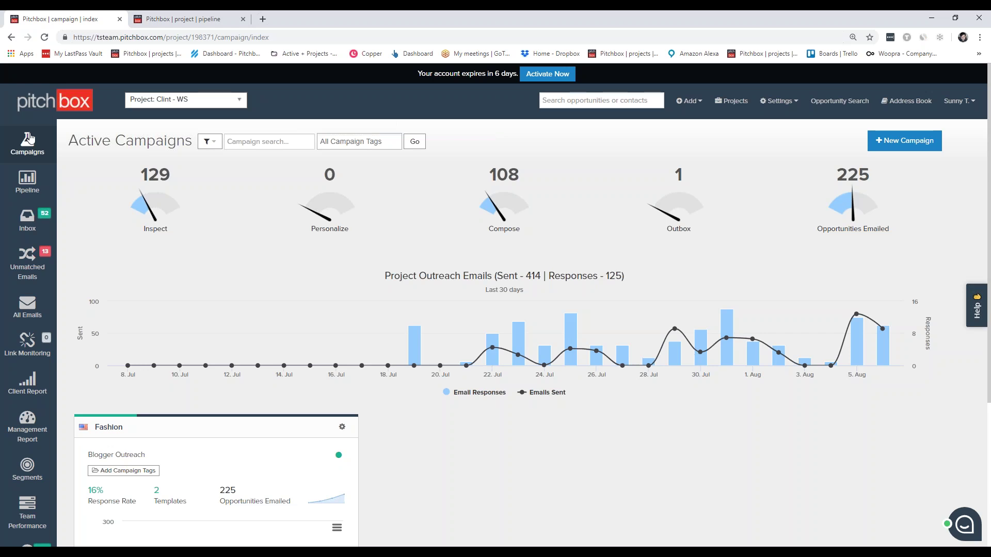
scroll(146, 432, down, 3)
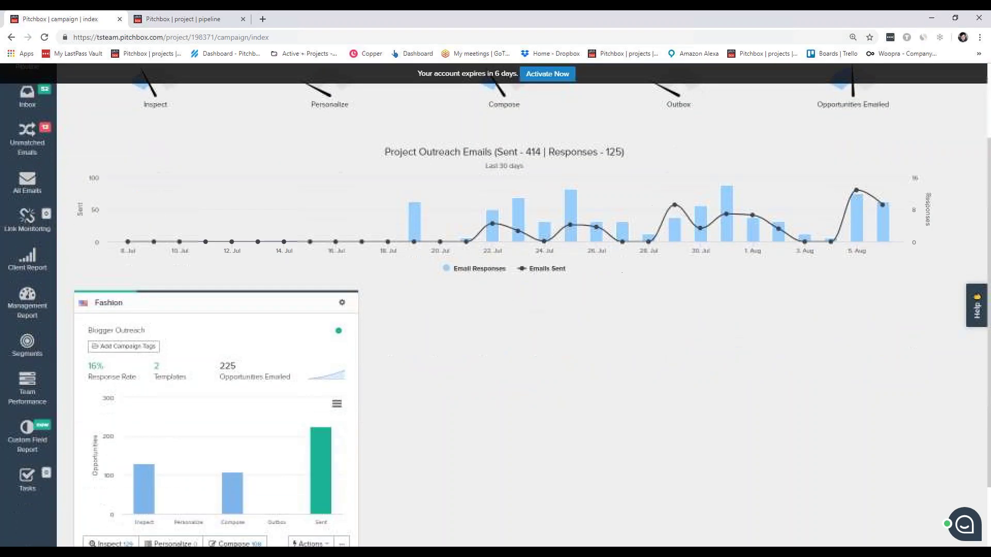
click(144, 439)
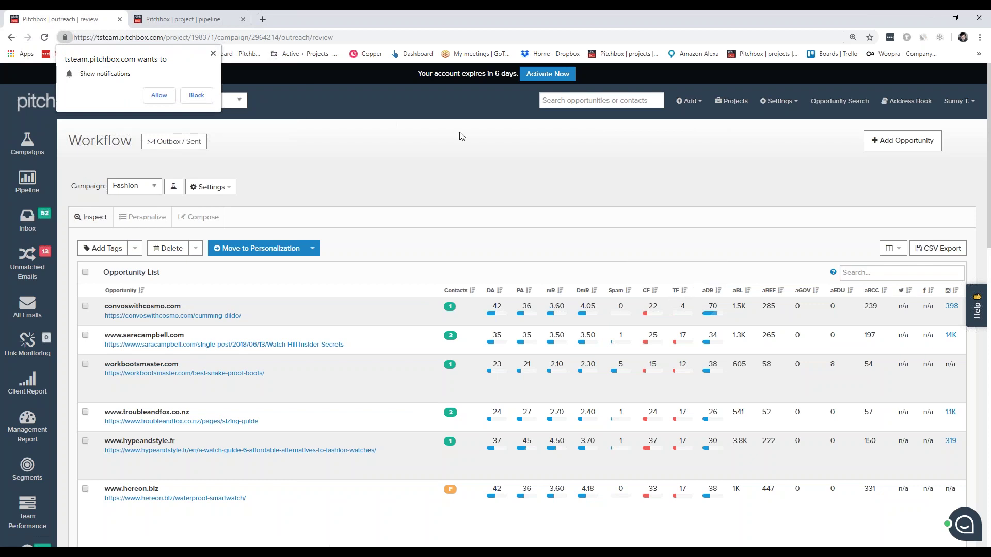
click(215, 56)
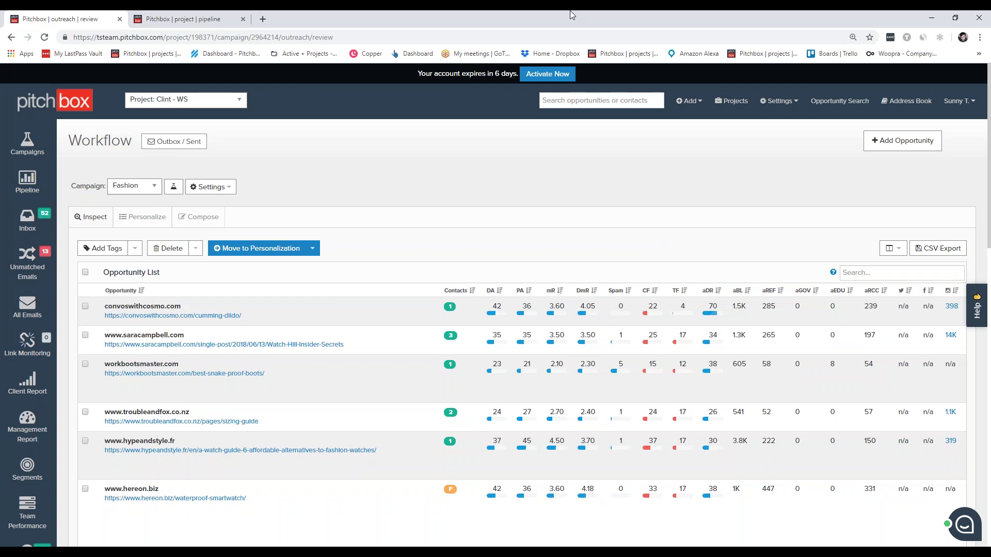
Step: Return to the Active Campaigns overview and open the setup form for a new Blogger Outreach campaign
click(174, 186)
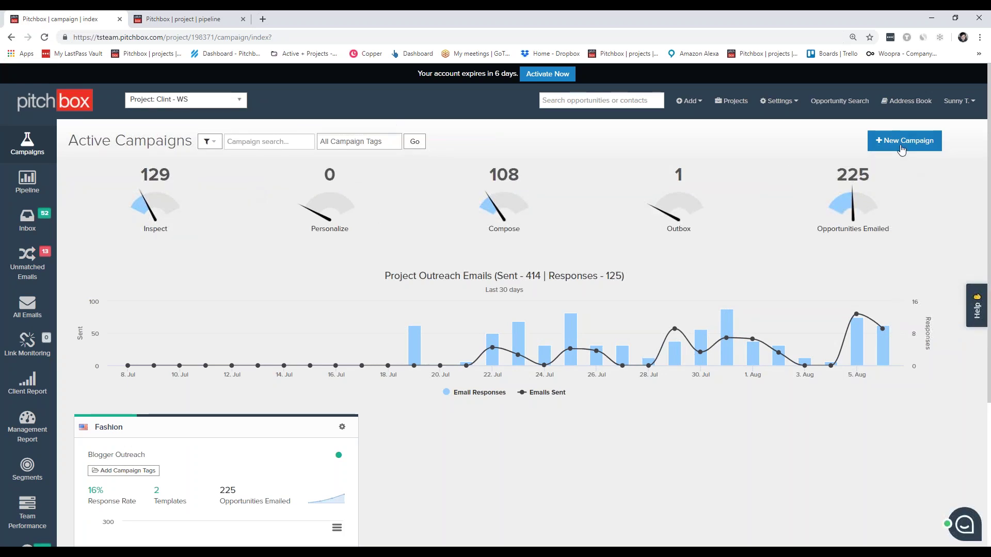
click(879, 150)
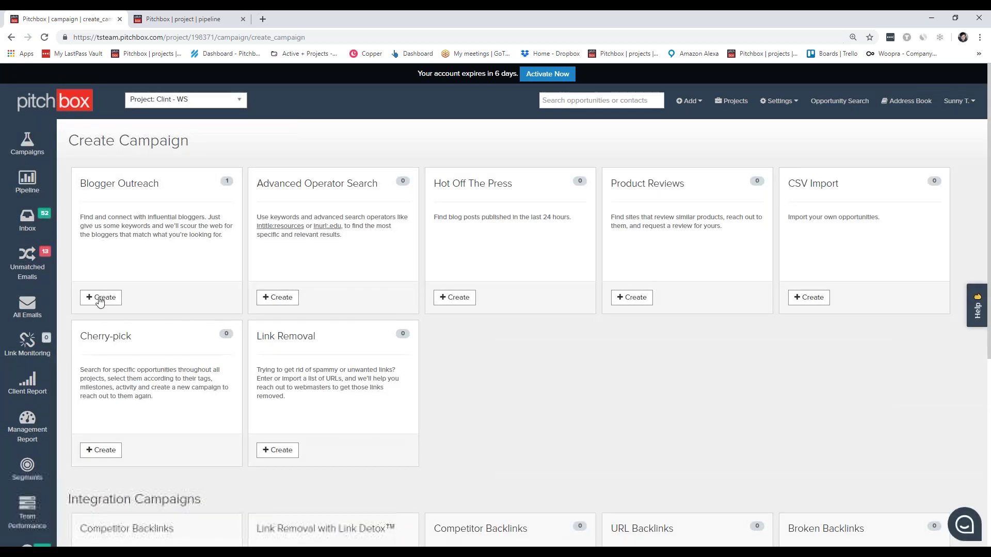
click(101, 297)
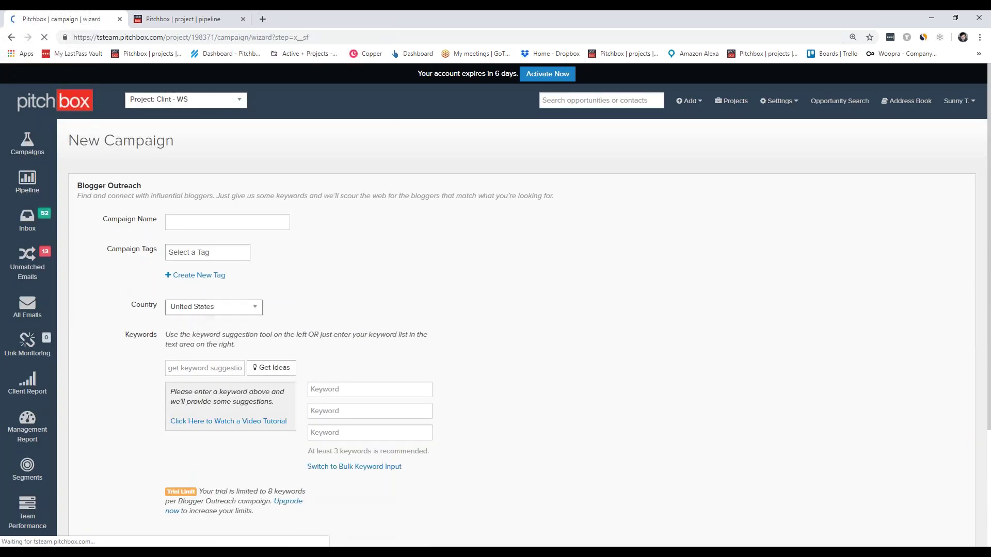
Step: Examine the Country choices for the new campaign without changing the selection, and return to the Active Campaigns overview
click(201, 308)
click(201, 306)
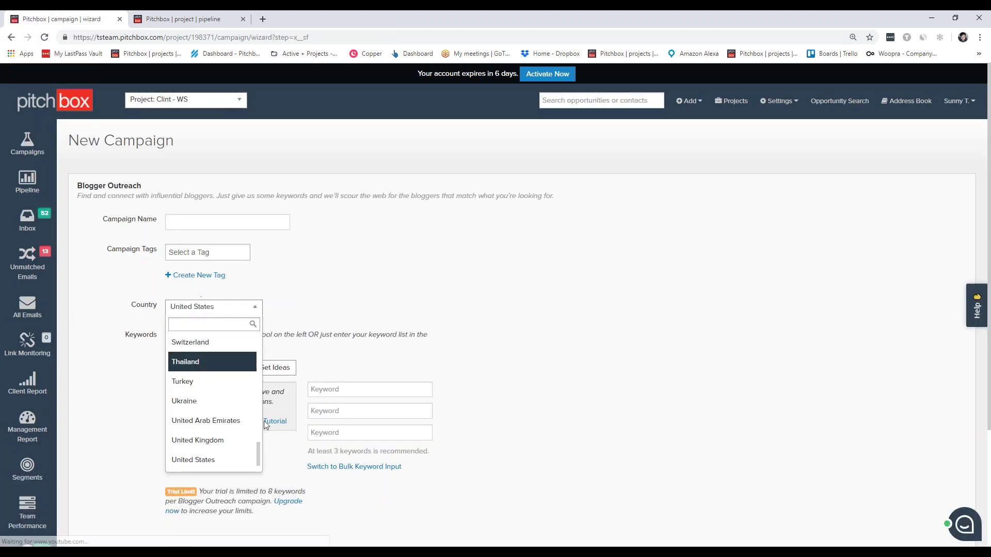
drag(259, 445, 283, 452)
key(Escape)
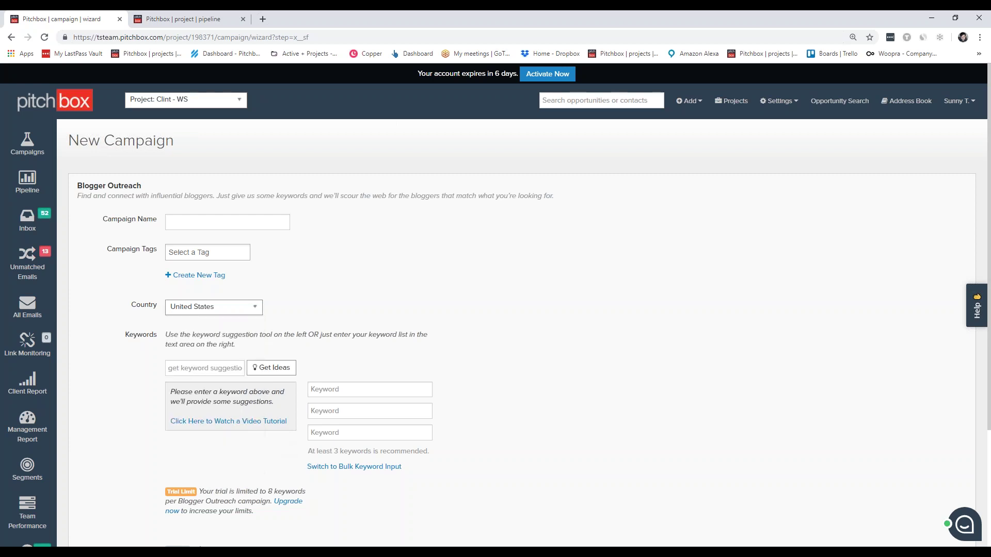
click(181, 313)
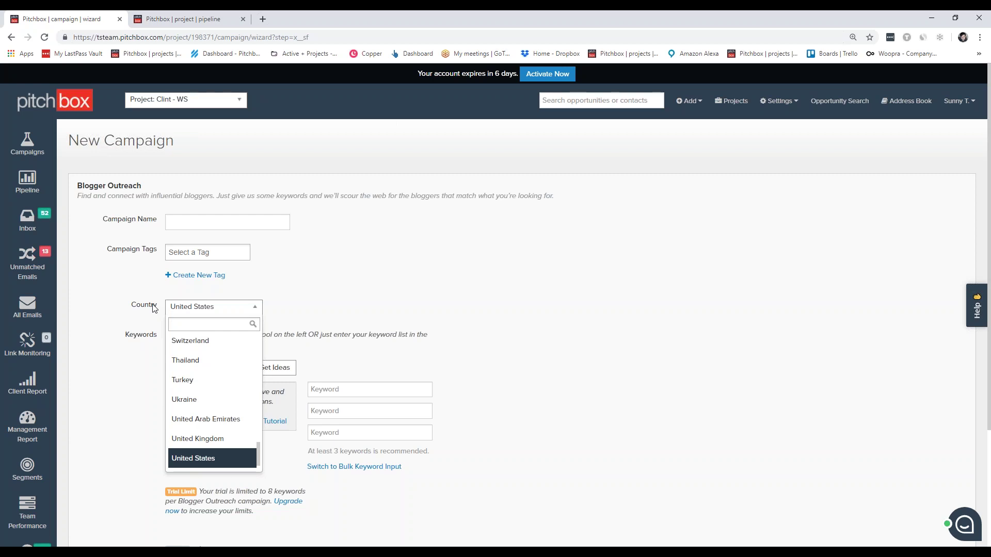
click(139, 311)
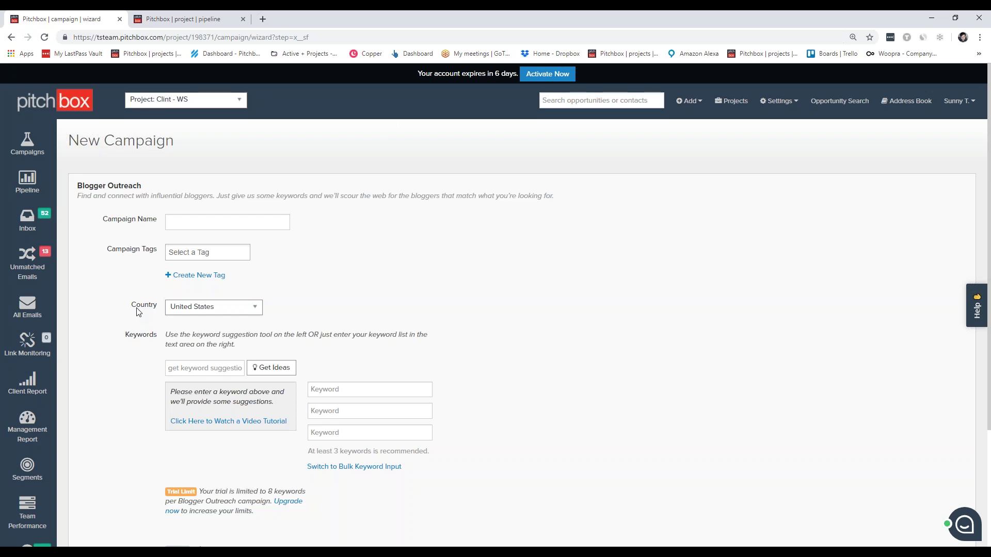
click(27, 143)
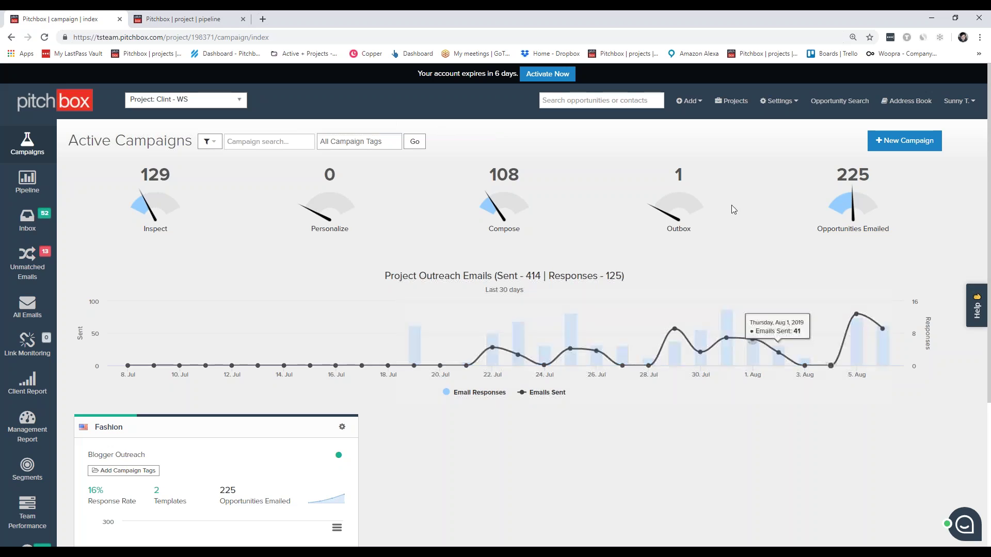
Step: View the Email Accounts settings, and check the Help Center's support options before closing it
click(779, 100)
click(784, 122)
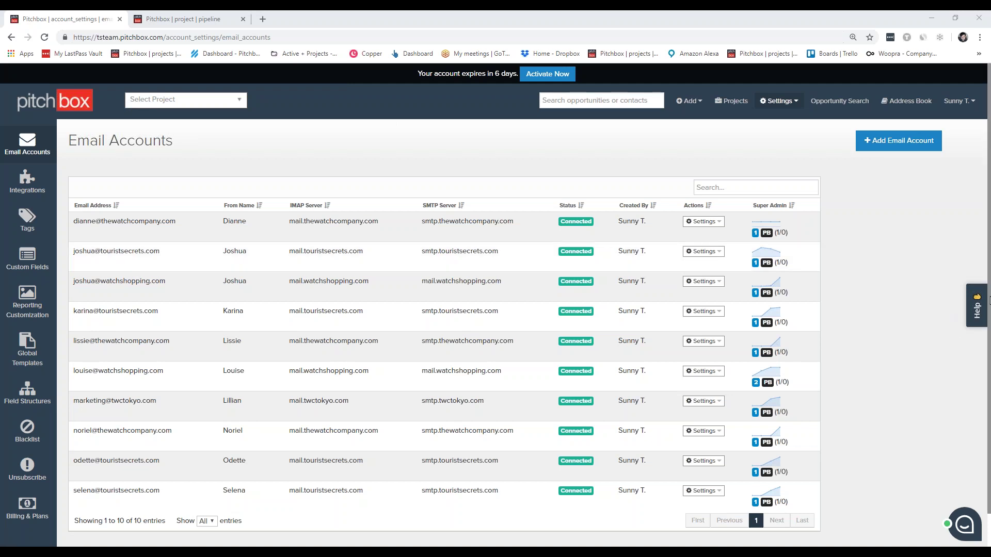
click(976, 305)
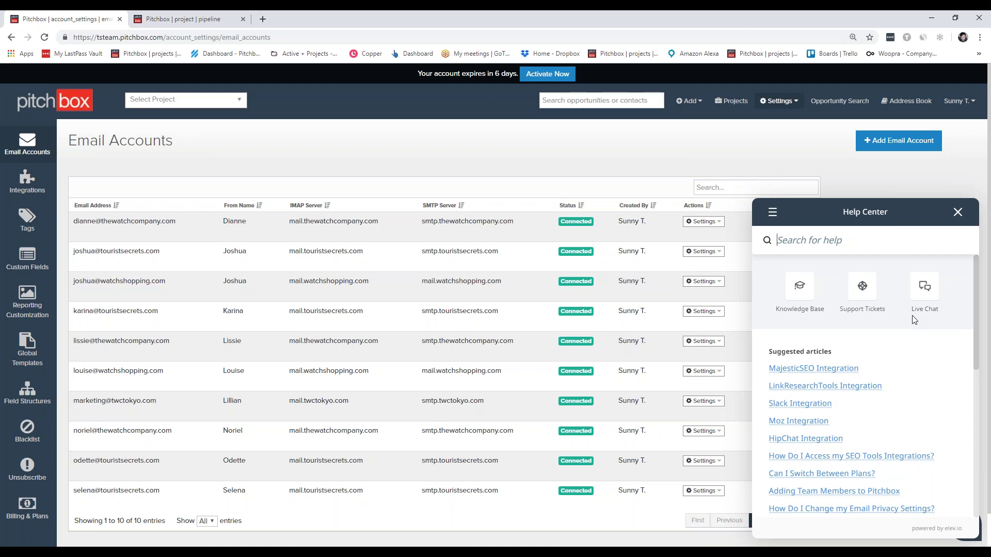
click(961, 212)
Step: Switch from the account settings to the All Projects overview
click(230, 98)
click(244, 153)
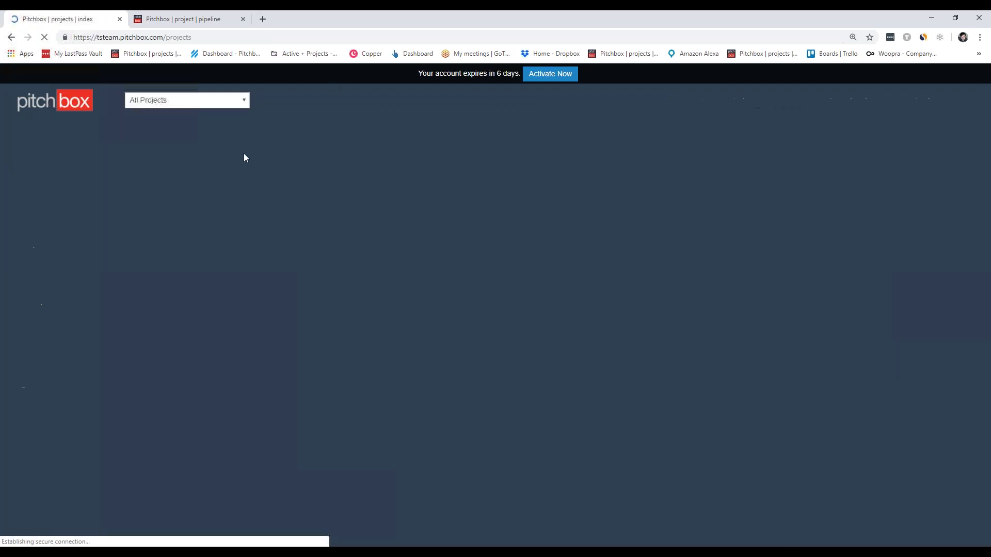